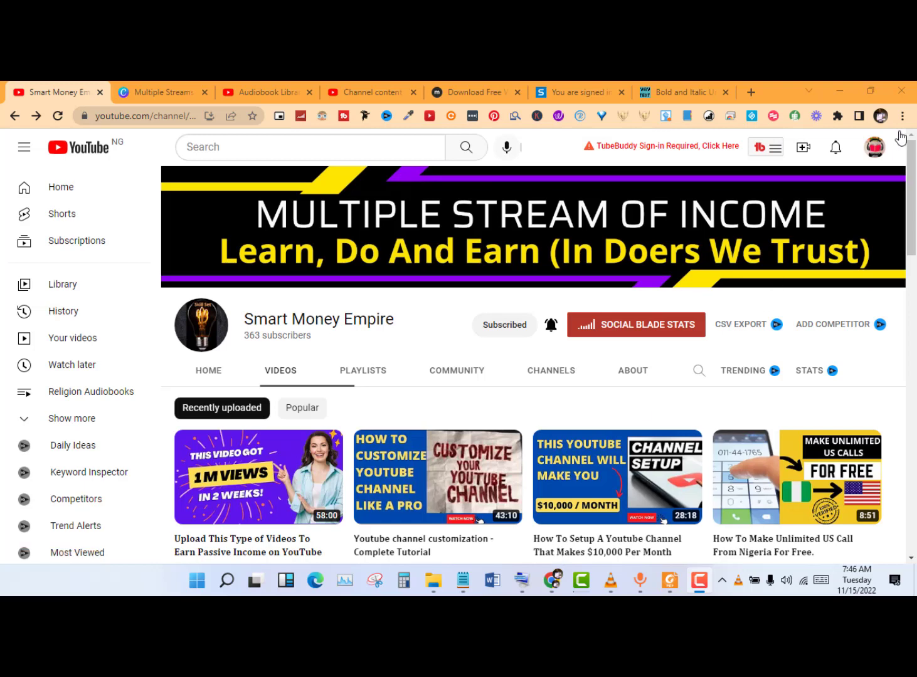
Look through the recently uploaded videos and their thumbnails on the Smart Money Empire YouTube channel
left_click_drag(915, 179, 915, 214)
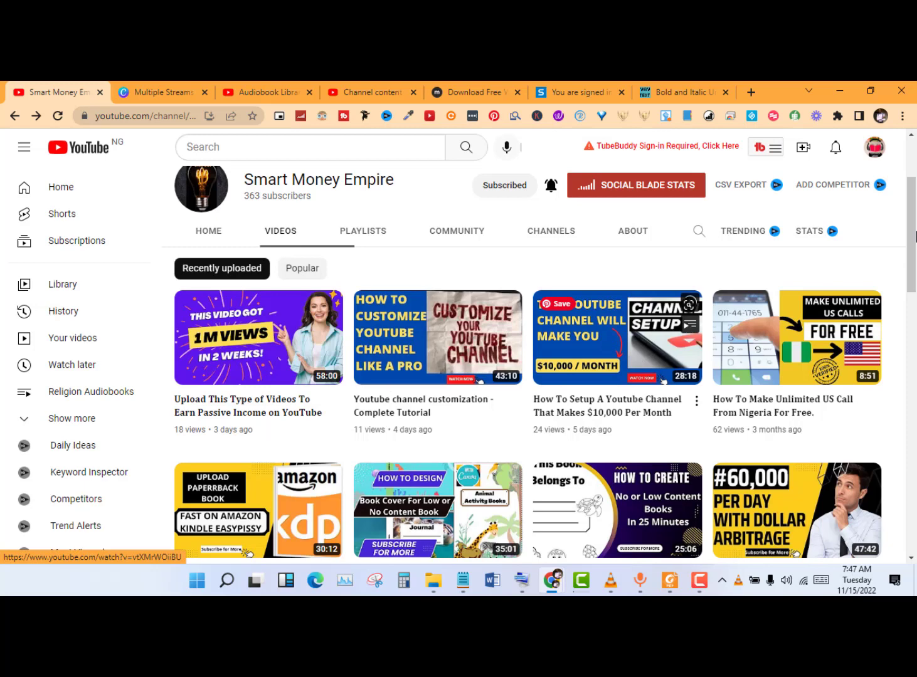
left_click_drag(915, 244, 915, 286)
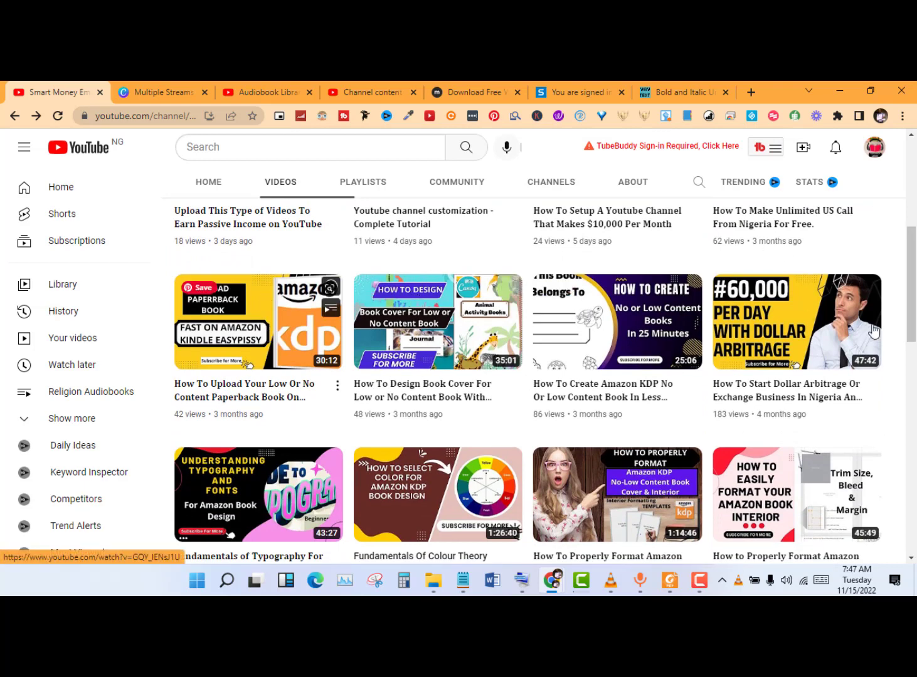
left_click_drag(915, 307, 915, 315)
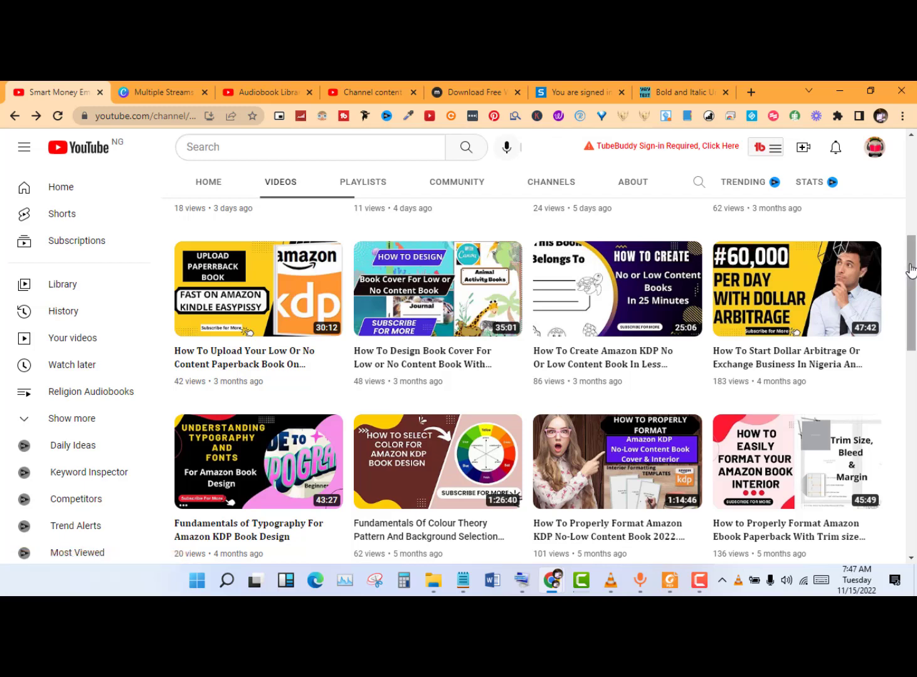
left_click_drag(911, 269, 912, 313)
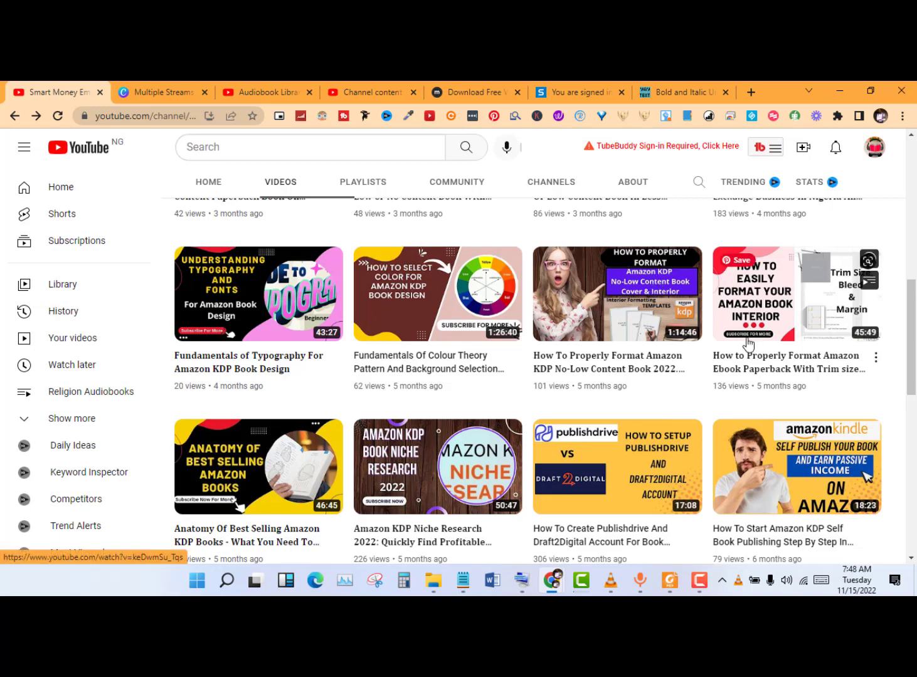
left_click_drag(914, 341, 915, 190)
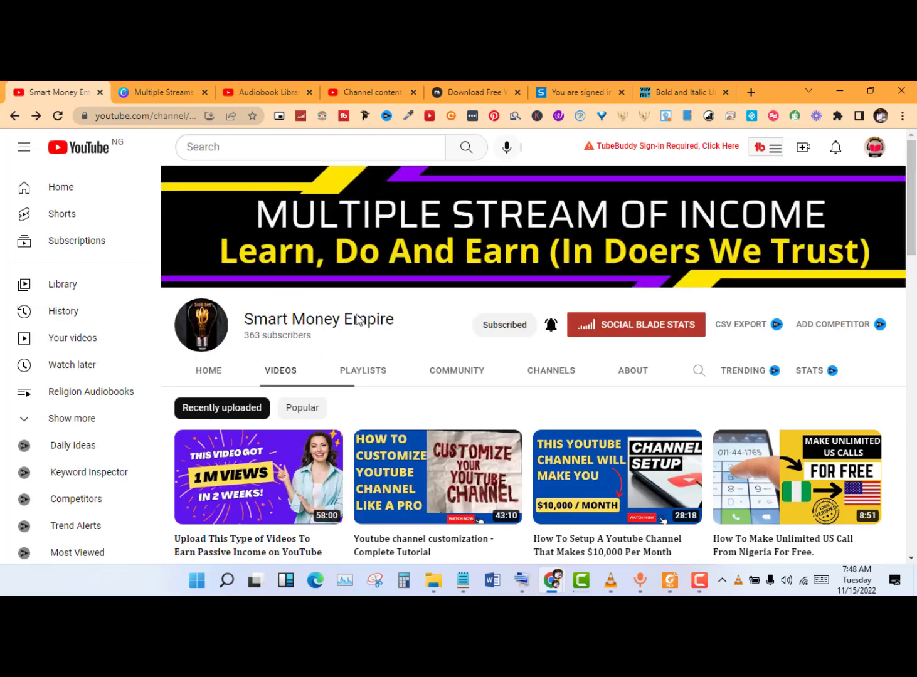
left_click(510, 331)
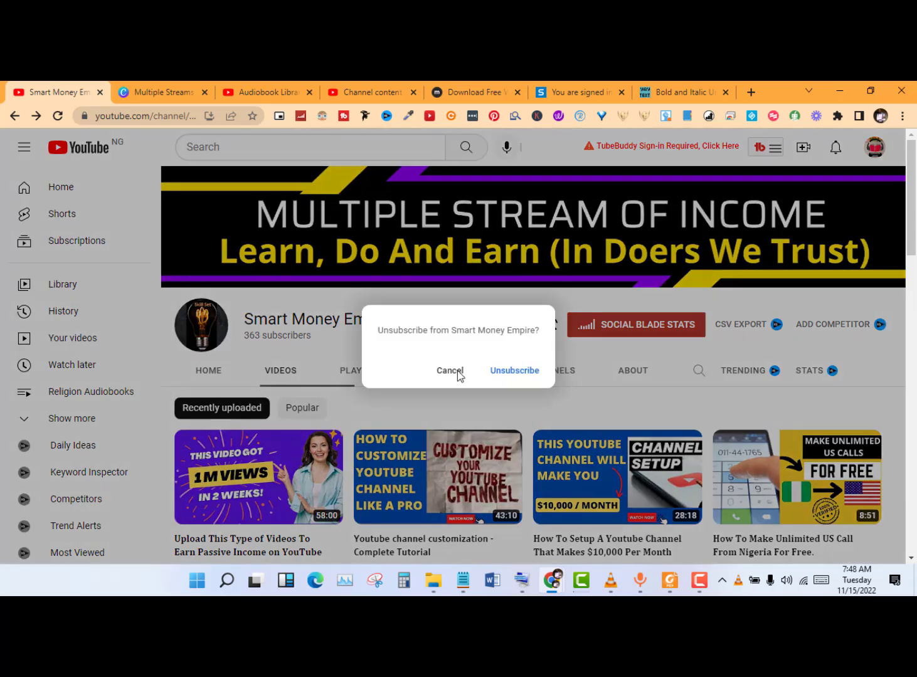
left_click(457, 372)
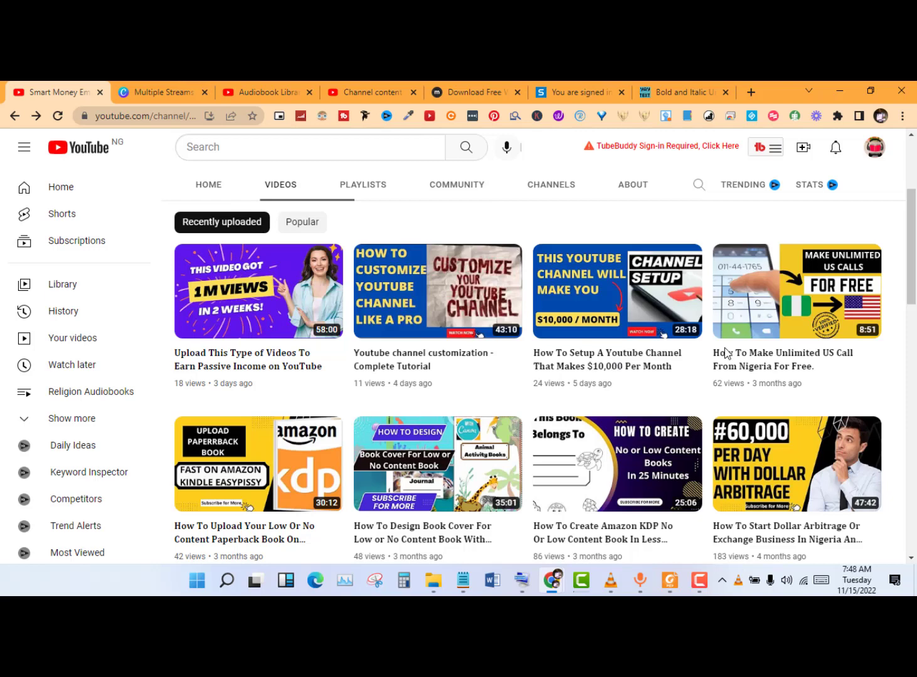
left_click(174, 85)
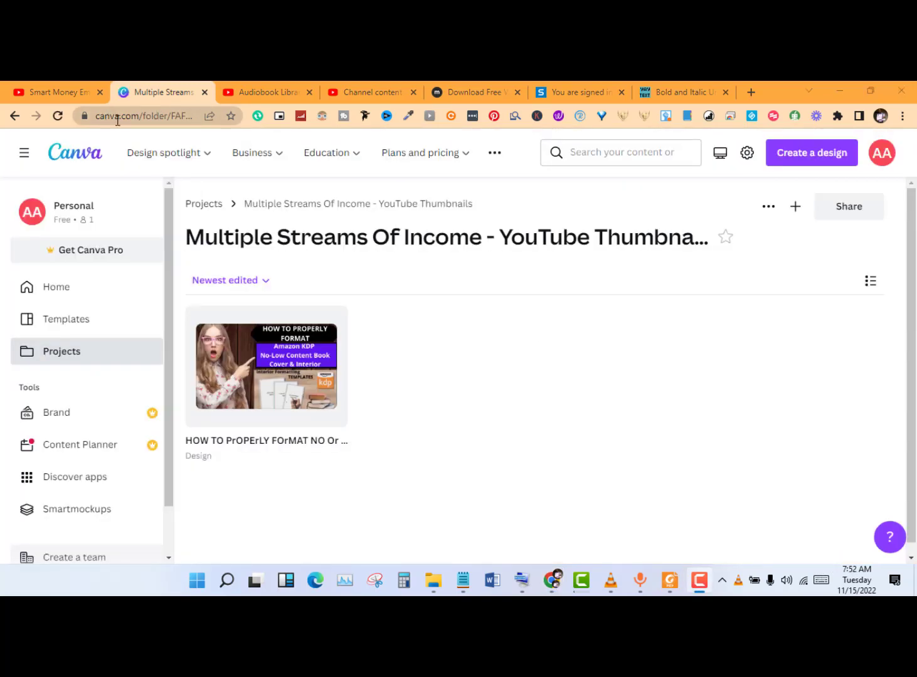
left_click(60, 89)
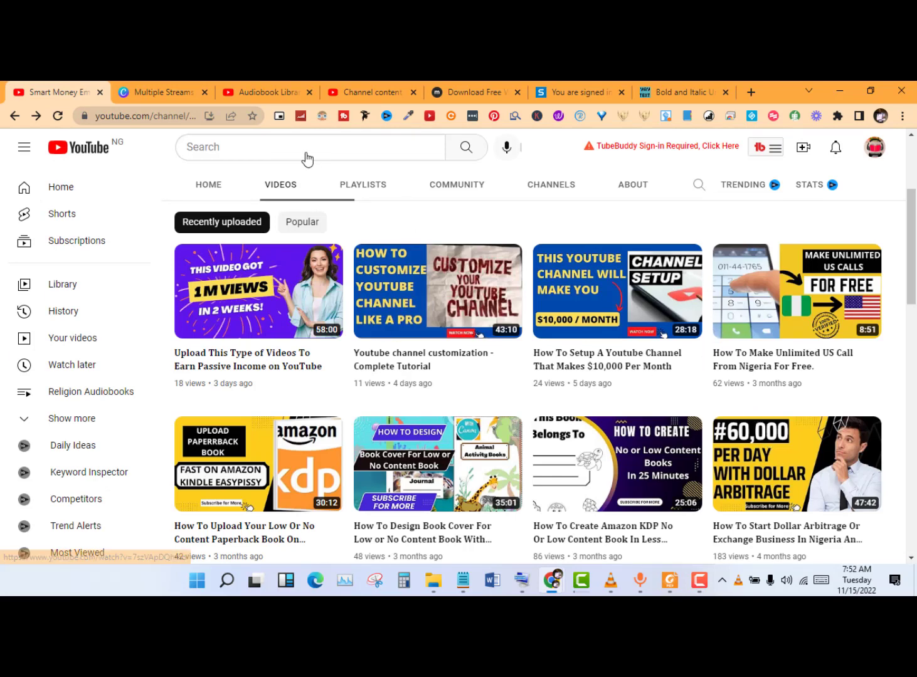
Switch to Canva and open the overview of all projects
left_click(176, 84)
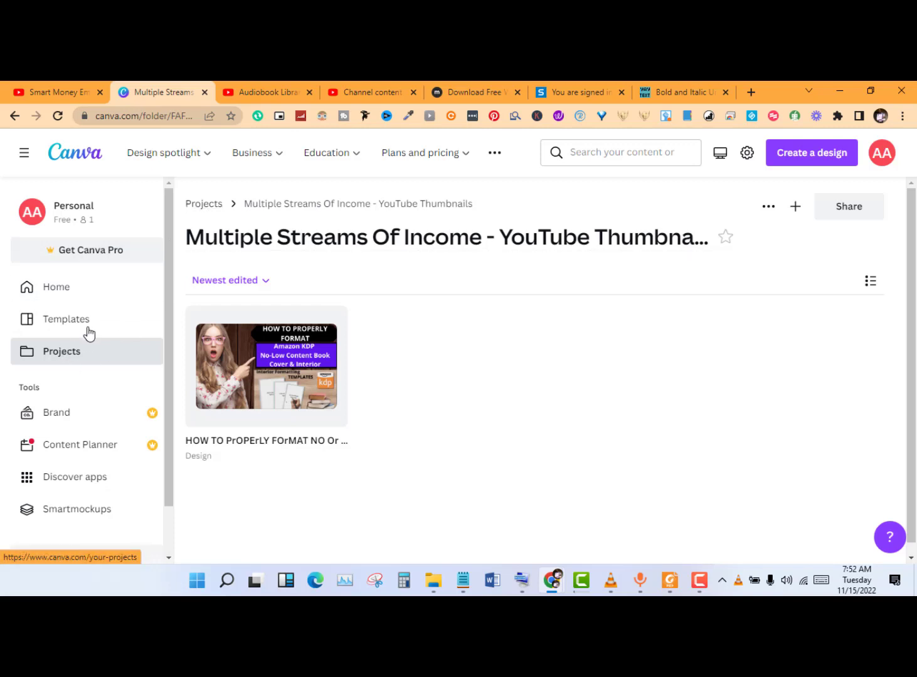
left_click(58, 353)
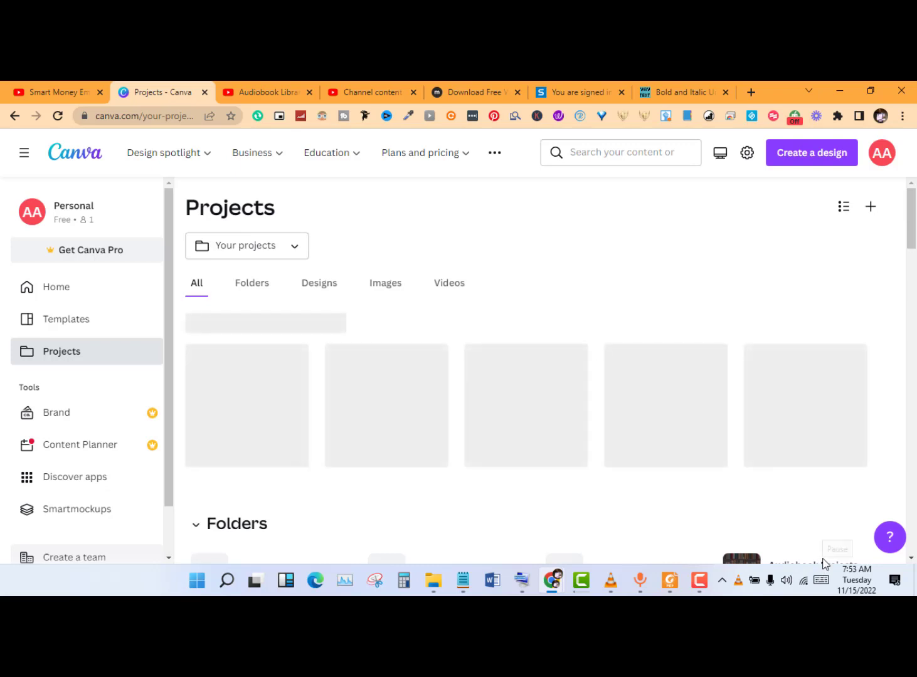
left_click(871, 209)
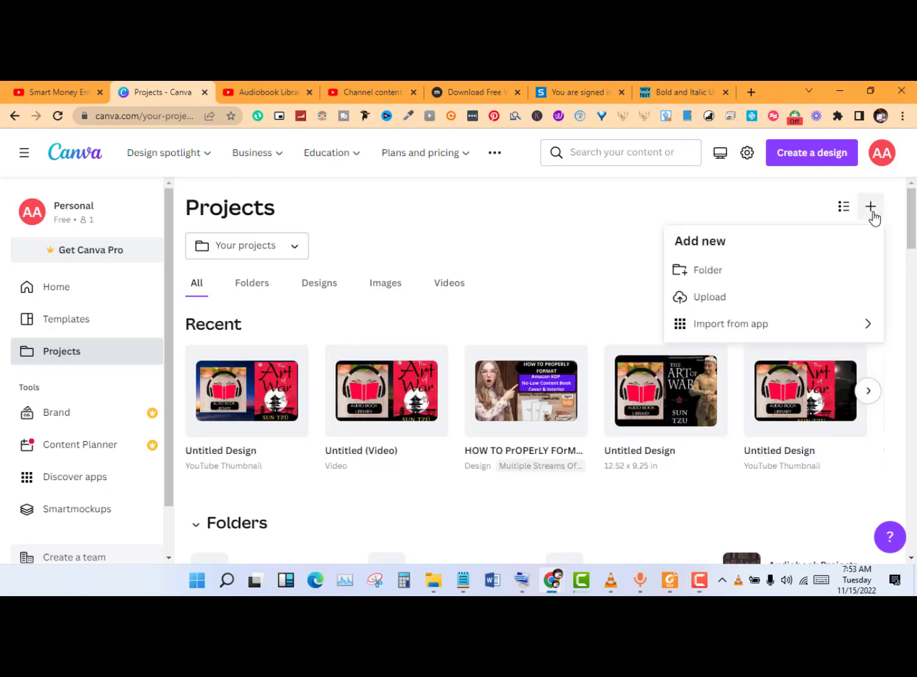
left_click(699, 273)
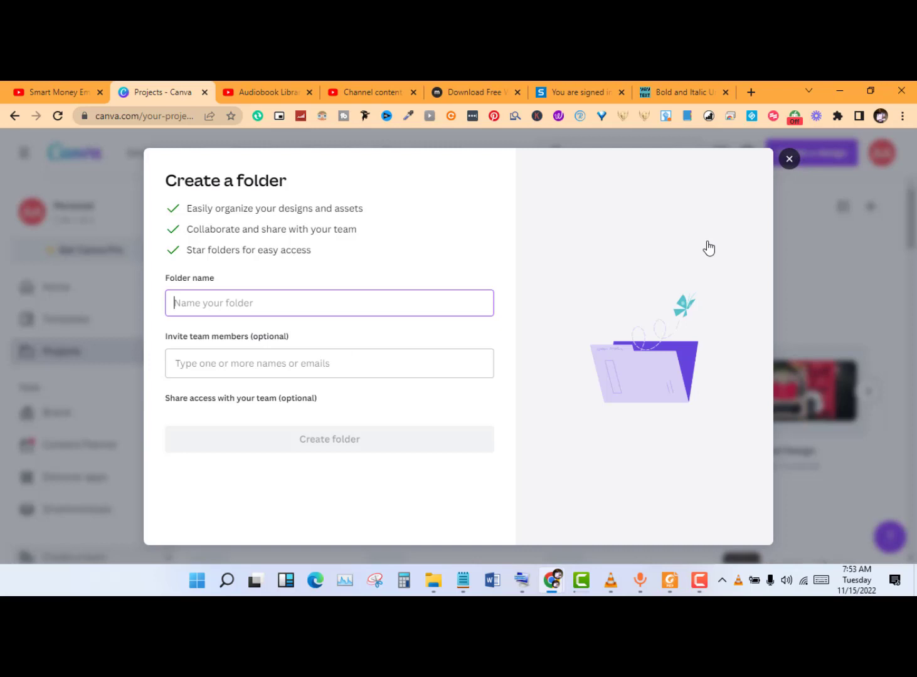
key("Escape")
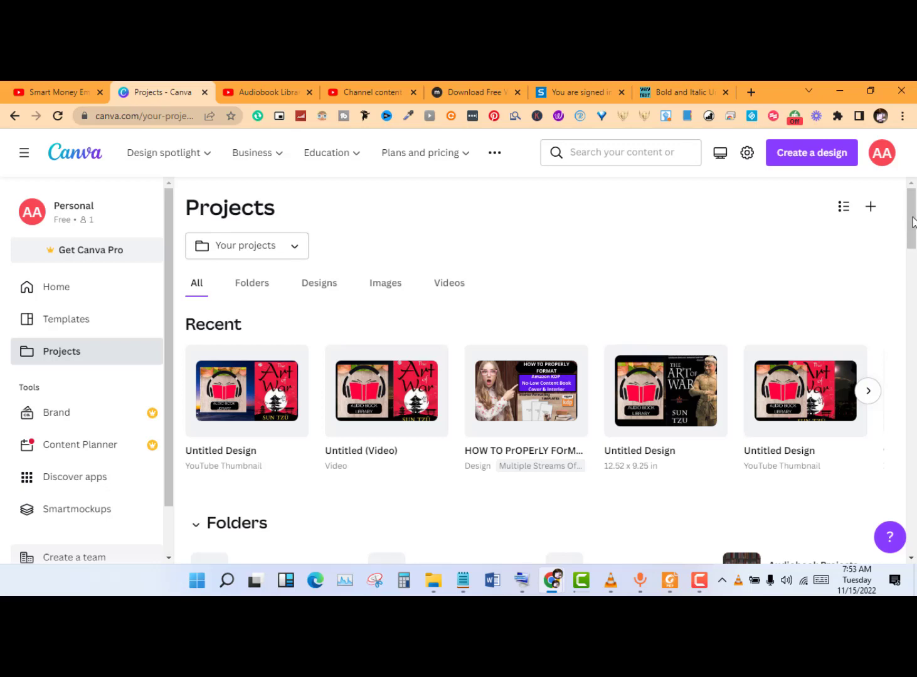
Open the project folder Multiple Streams Of Income - YouTube Thumbnails
scroll(913, 249, "down", 3)
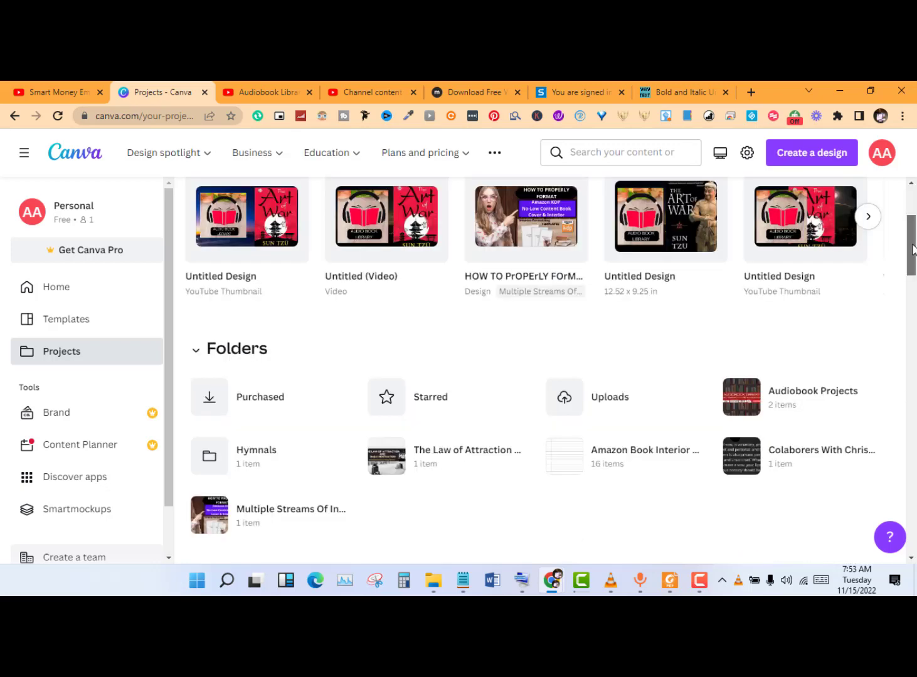
scroll(913, 249, "down", 1)
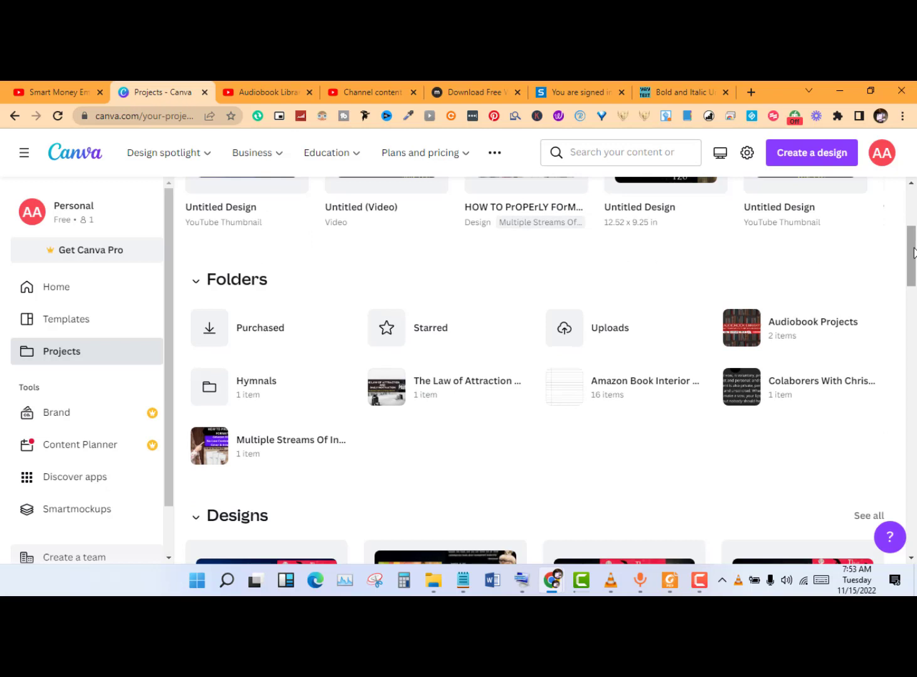
scroll(662, 306, "down", 2)
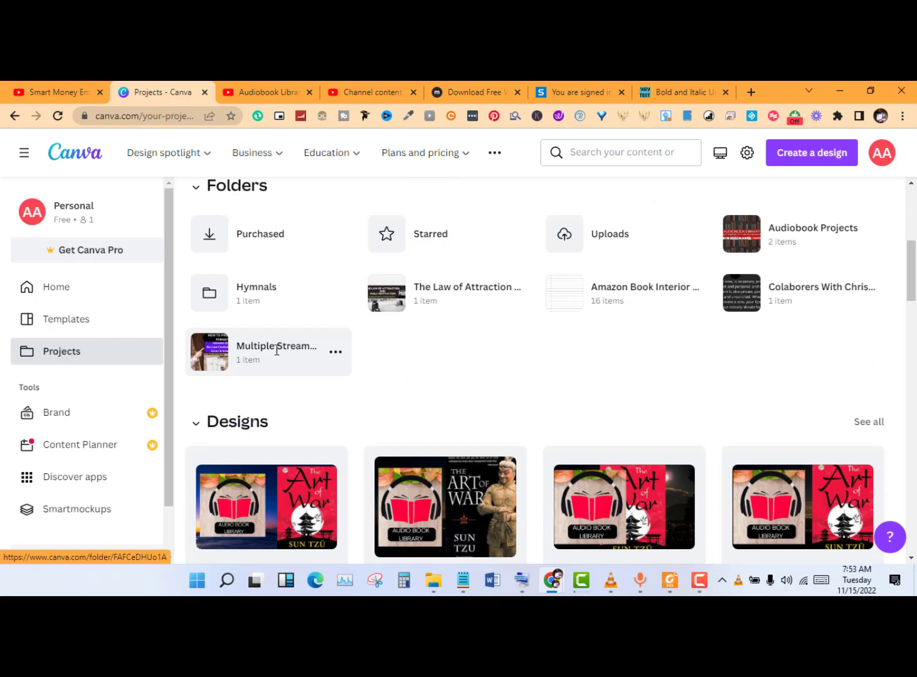
left_click(277, 350)
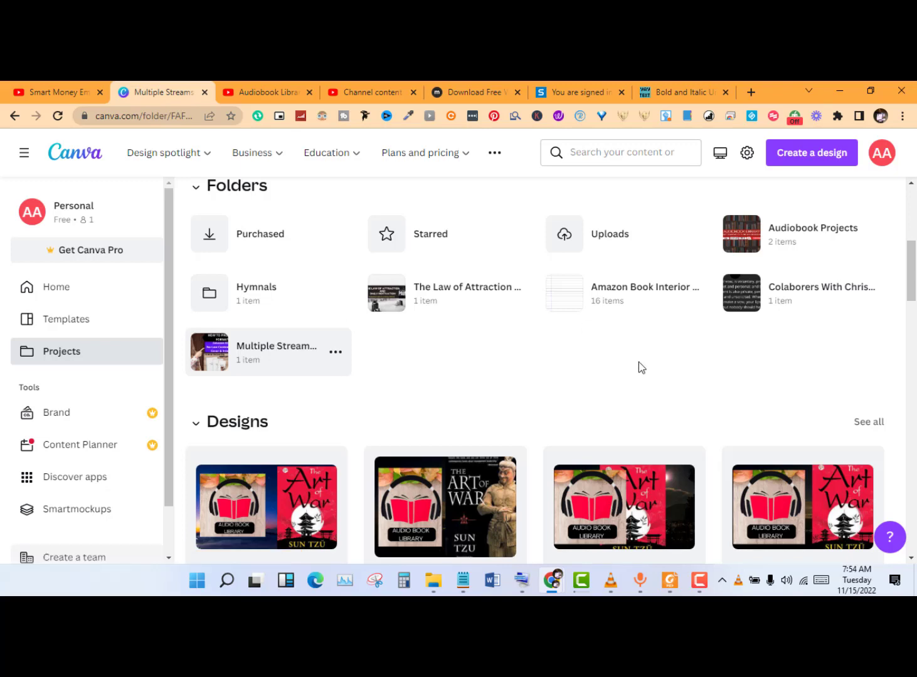
left_click(813, 528)
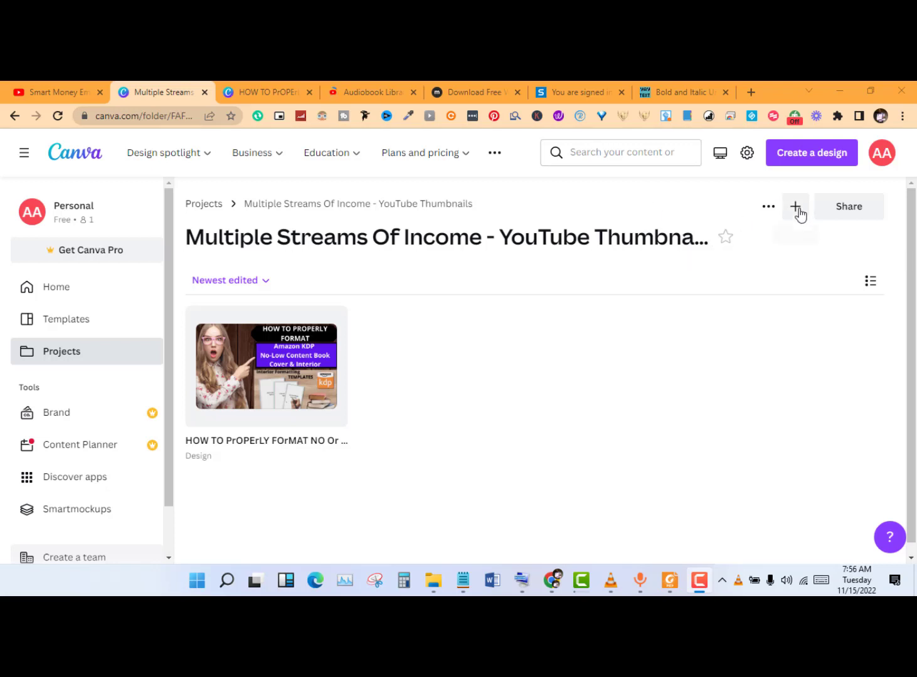
Create a new blank design with the YouTube Thumbnail preset of 1280 × 720 px
left_click(797, 163)
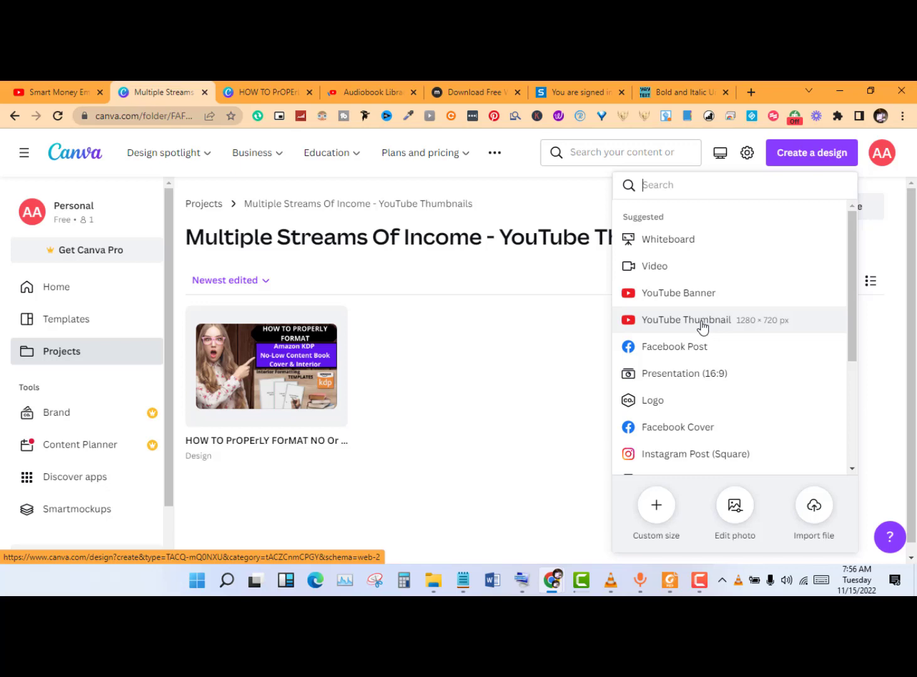
left_click(702, 325)
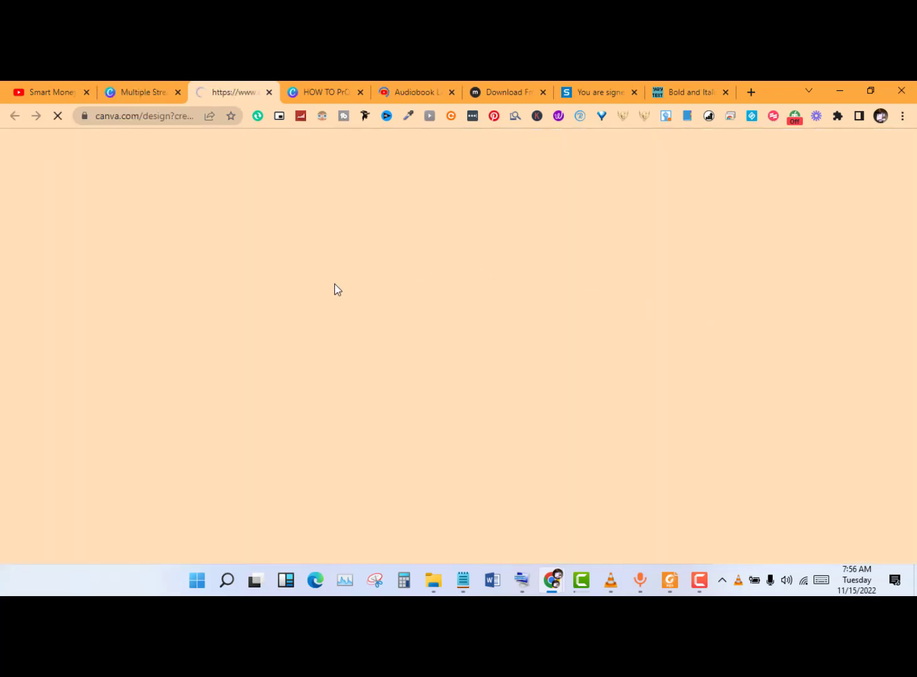
Examine pages 1 to 5 of the existing multi-page thumbnail design alongside the thumbnails published on the YouTube channel
left_click(334, 89)
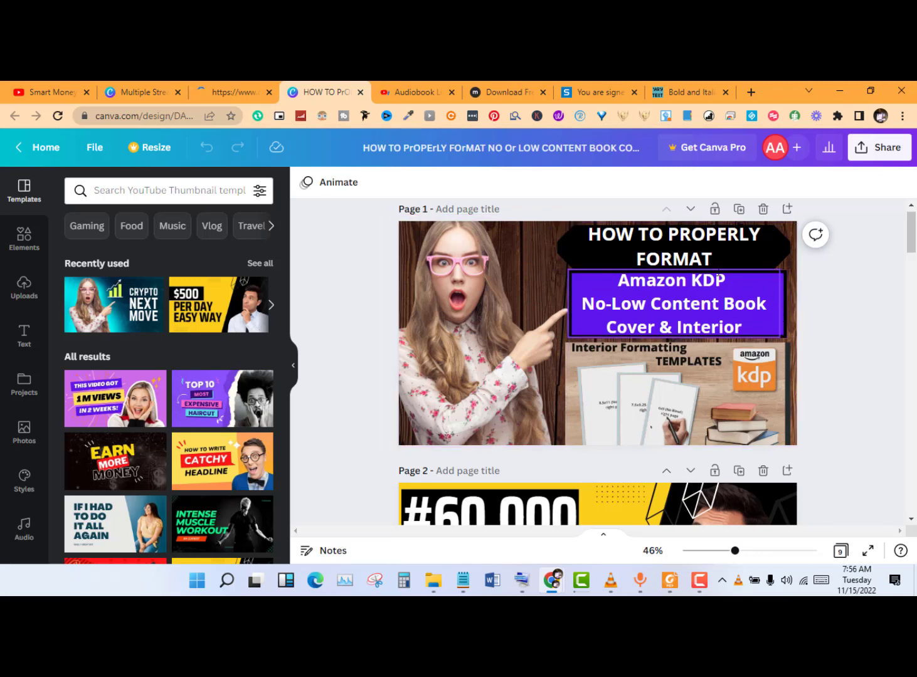
left_click(54, 85)
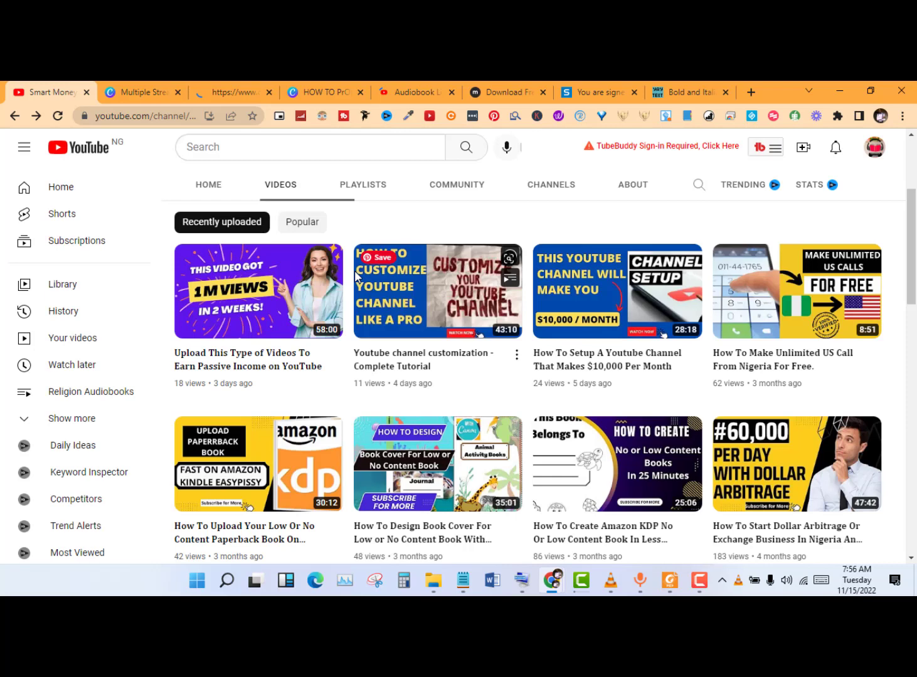
scroll(373, 269, "down", 2)
scroll(625, 306, "down", 2)
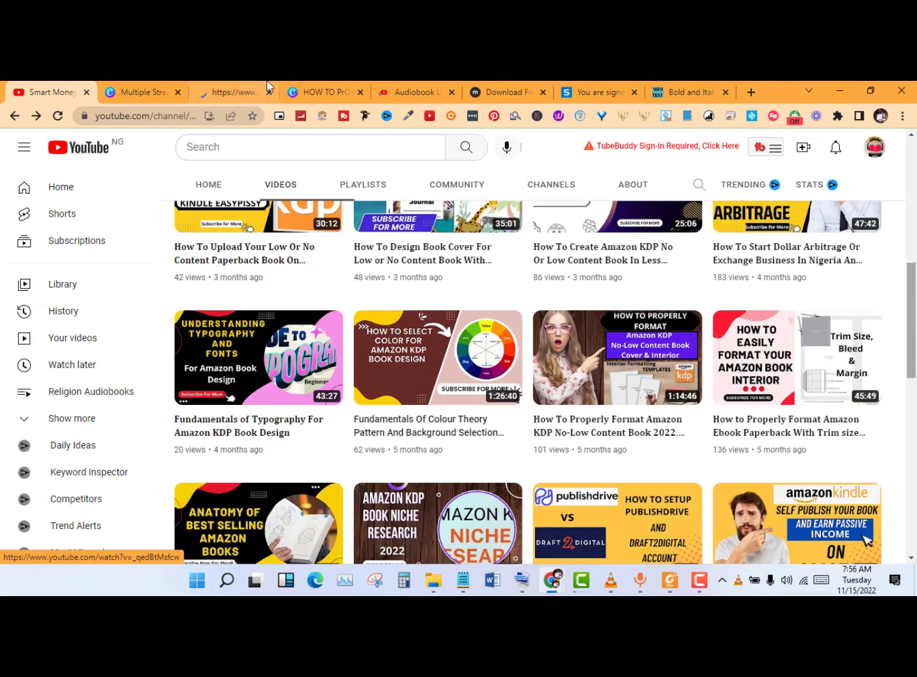
left_click(301, 91)
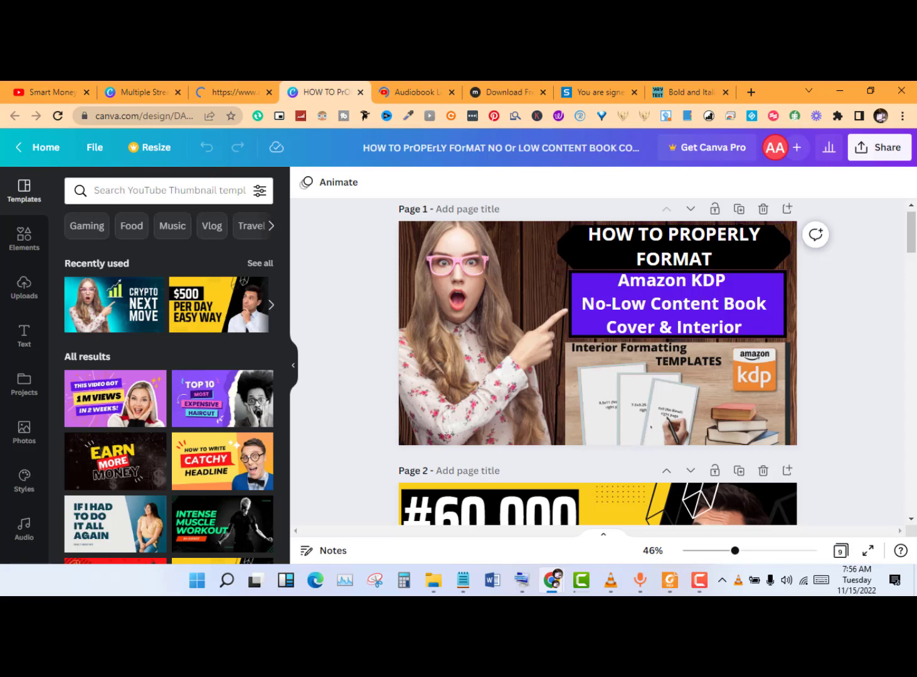
left_click_drag(914, 226, 911, 276)
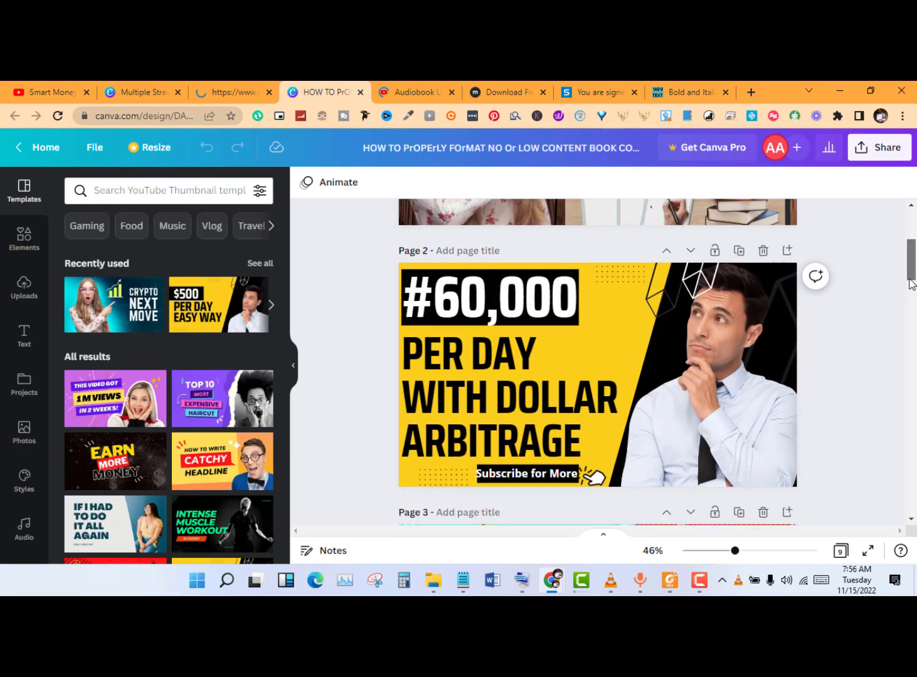
scroll(582, 344, "down", 2)
left_click(73, 92)
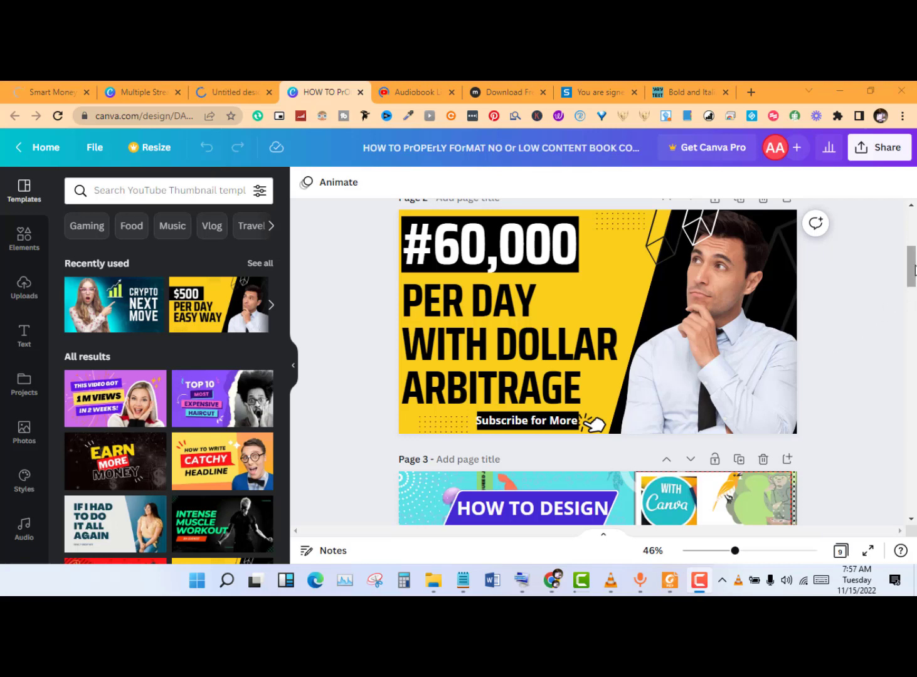
scroll(914, 270, "down", 4)
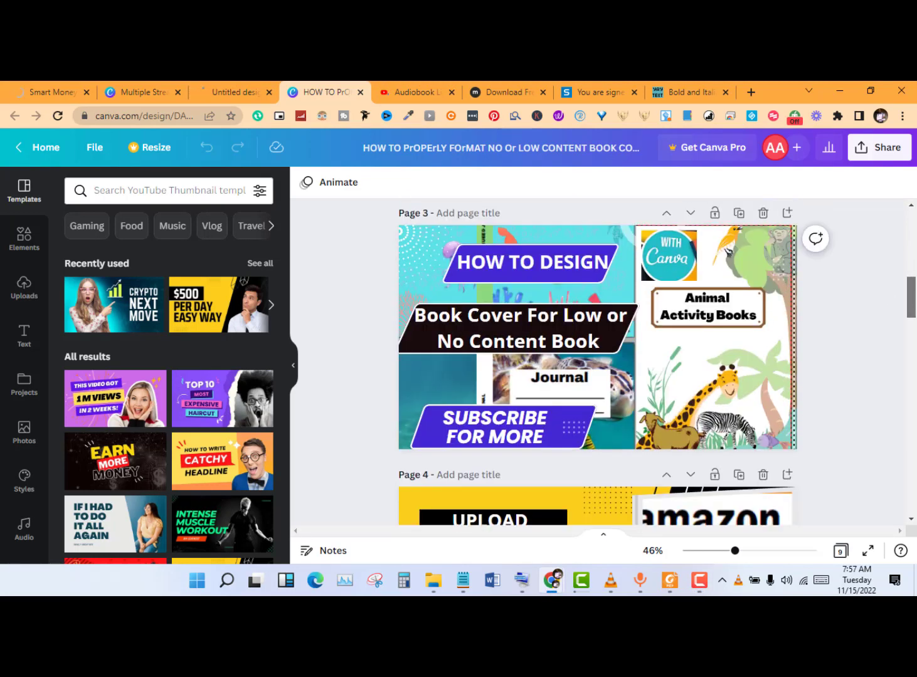
scroll(915, 313, "down", 4)
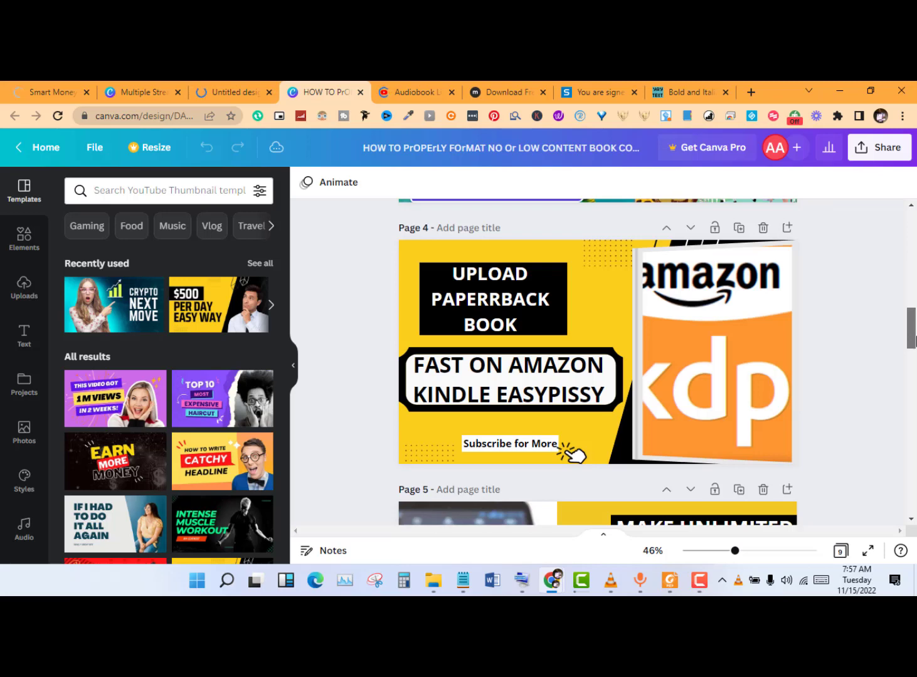
scroll(915, 339, "down", 1)
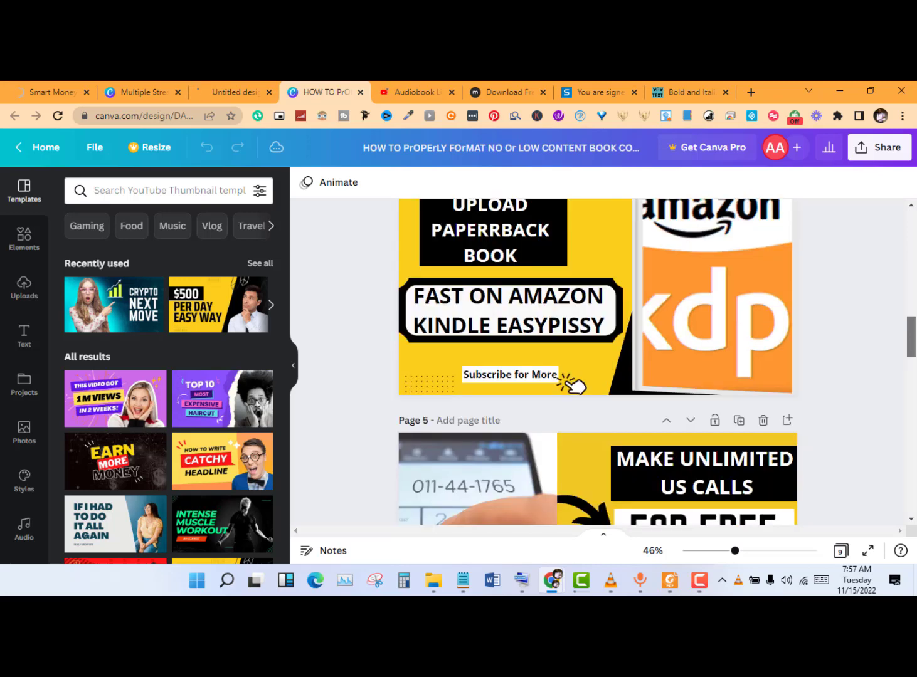
scroll(915, 350, "down", 1)
scroll(912, 355, "down", 1)
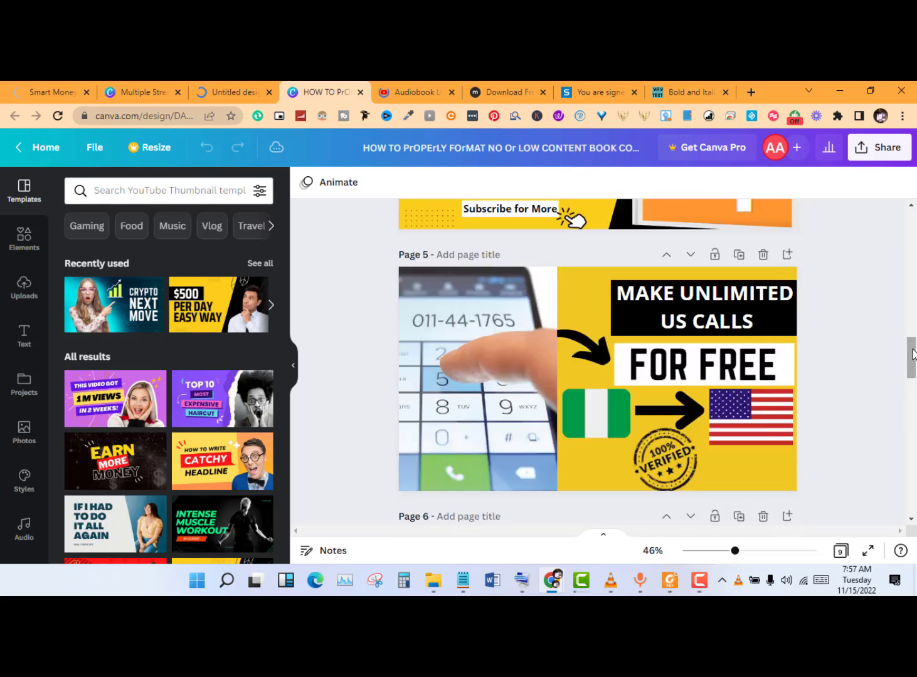
scroll(435, 326, "down", 1)
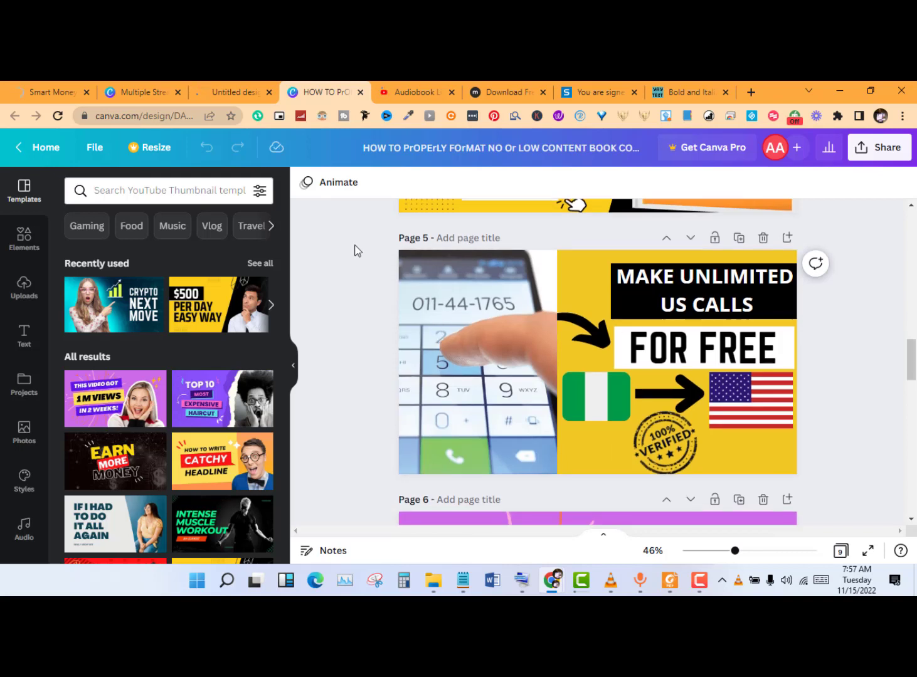
Return to the blank thumbnail design and examine the suggested YouTube Thumbnail templates and their topic categories
left_click(220, 86)
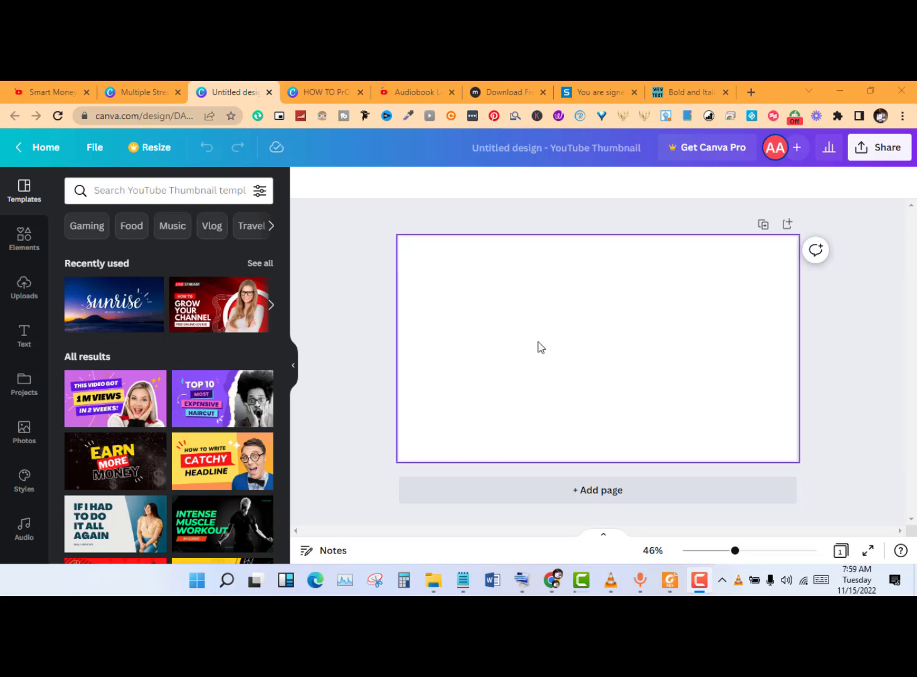
left_click(283, 242)
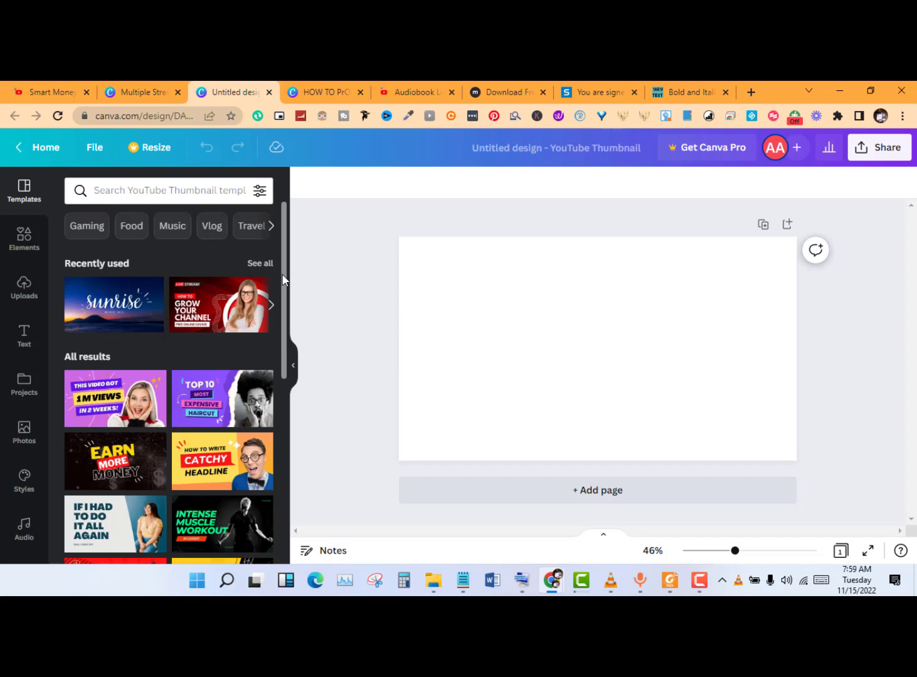
scroll(281, 283, "down", 3)
scroll(277, 339, "down", 2)
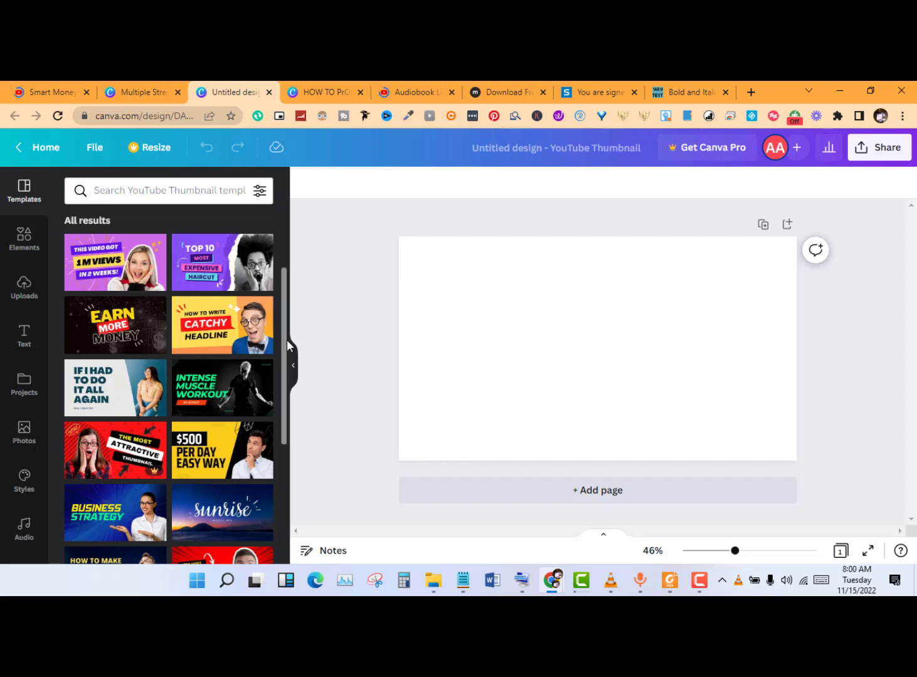
left_click_drag(283, 347, 289, 405)
scroll(288, 317, "up", 5)
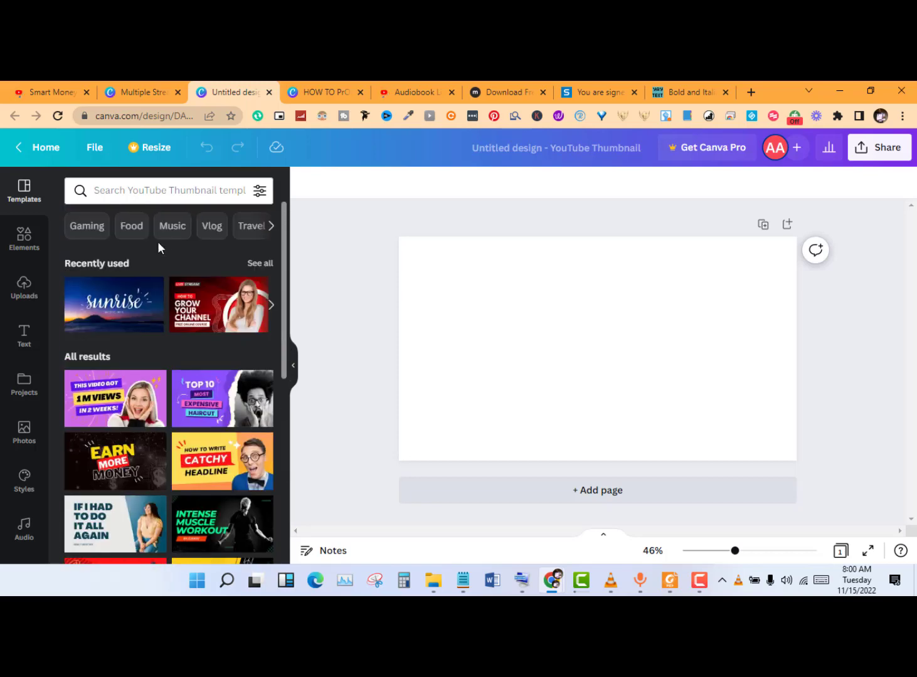
left_click(273, 227)
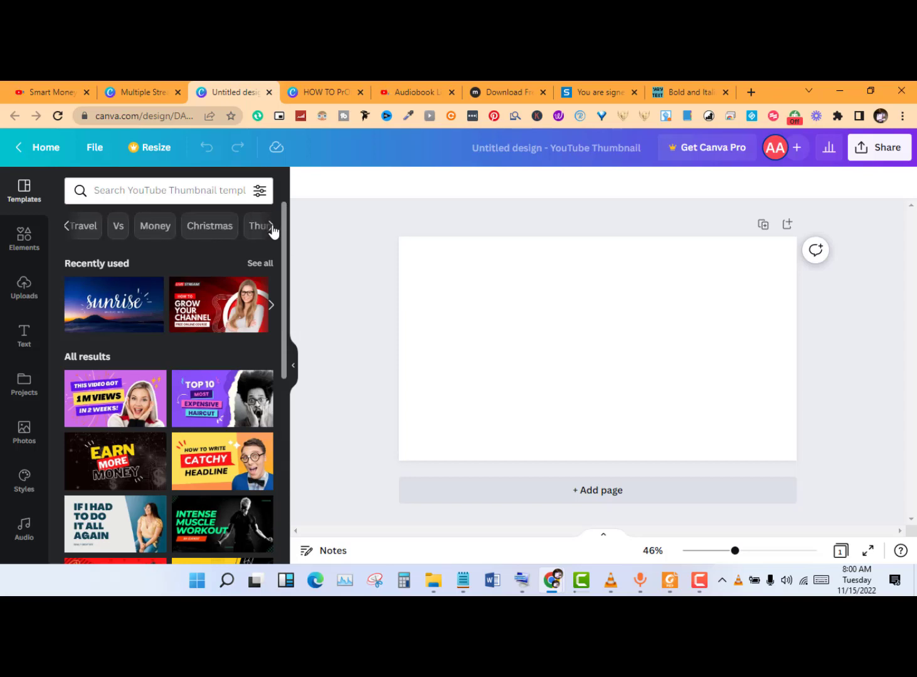
left_click(272, 227)
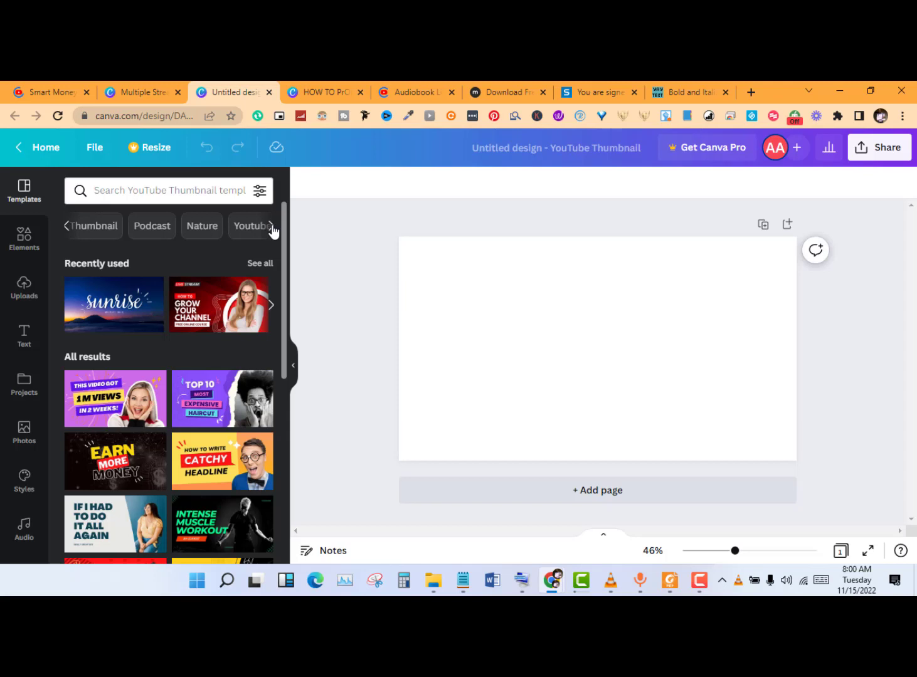
left_click(272, 227)
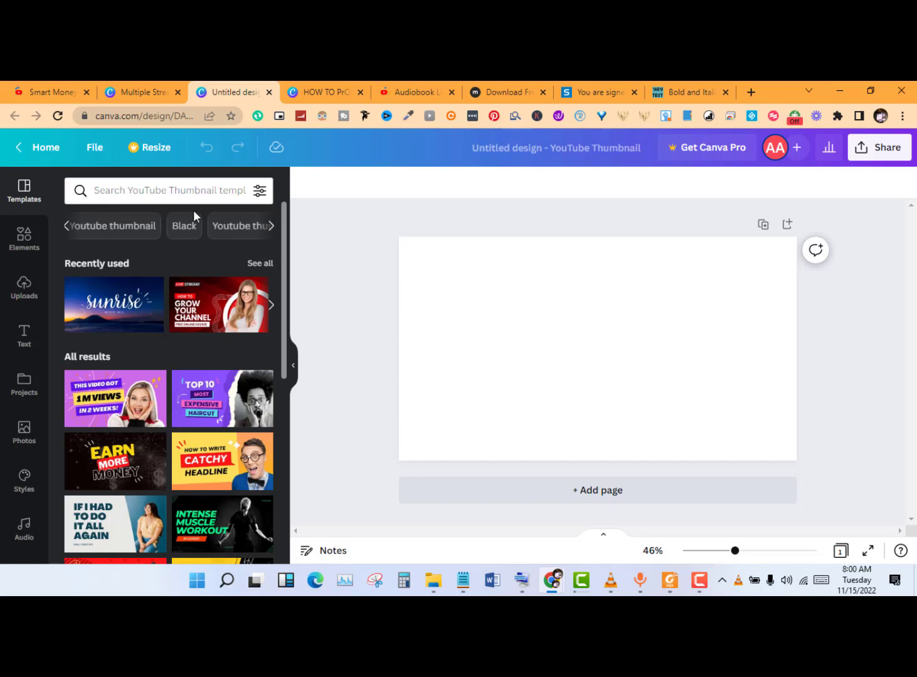
Search the YouTube Thumbnail templates for "weight loss"
left_click(173, 191)
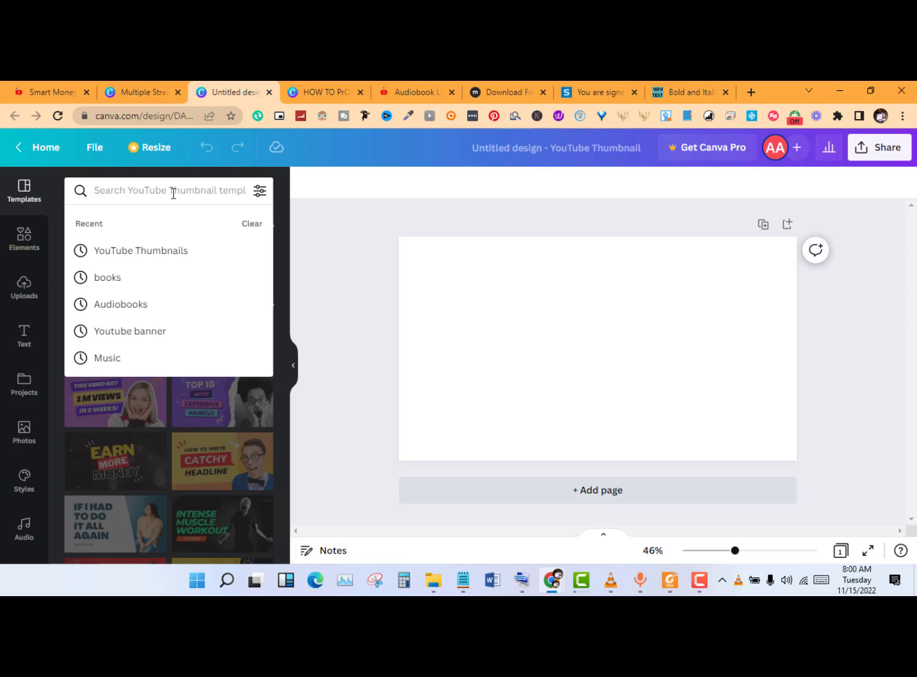
type("We")
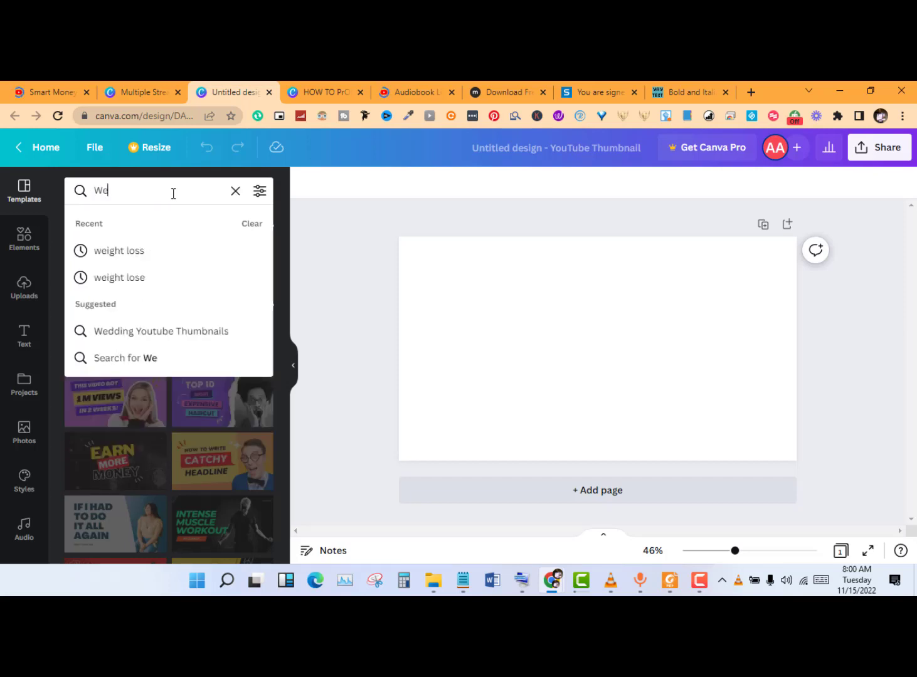
type("igh")
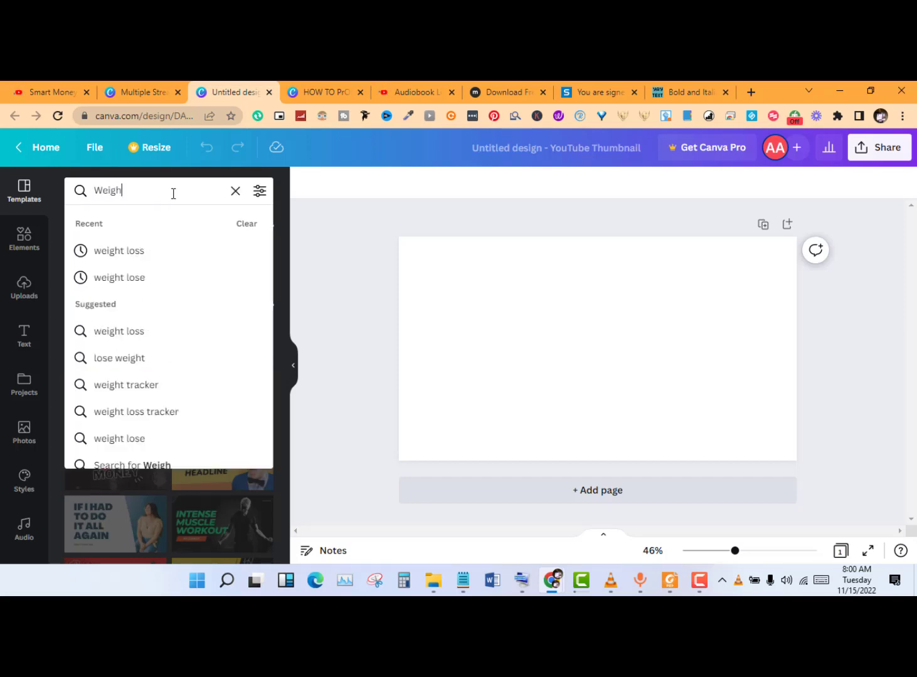
left_click(134, 278)
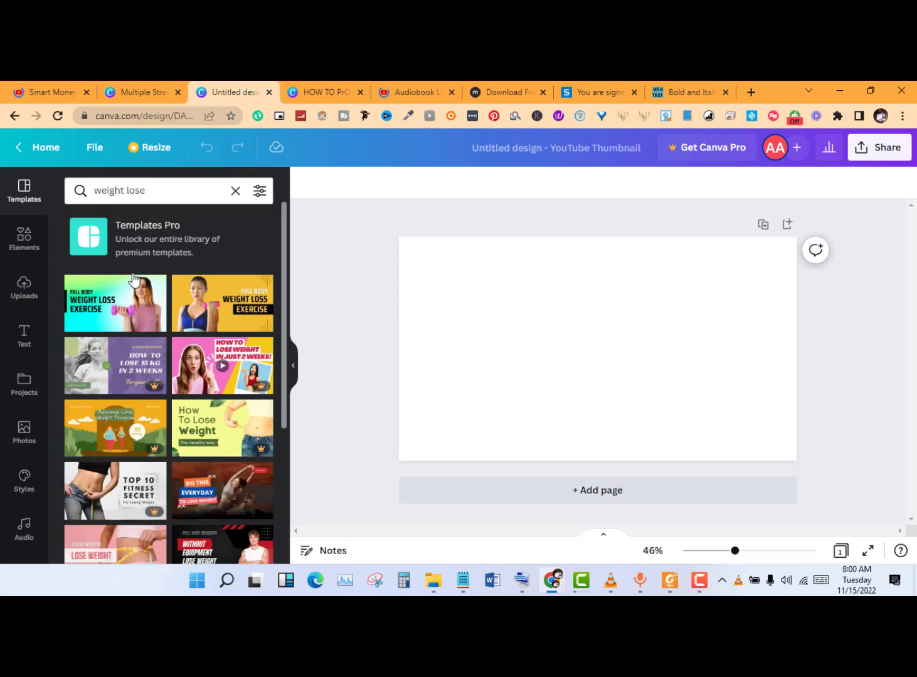
left_click(171, 195)
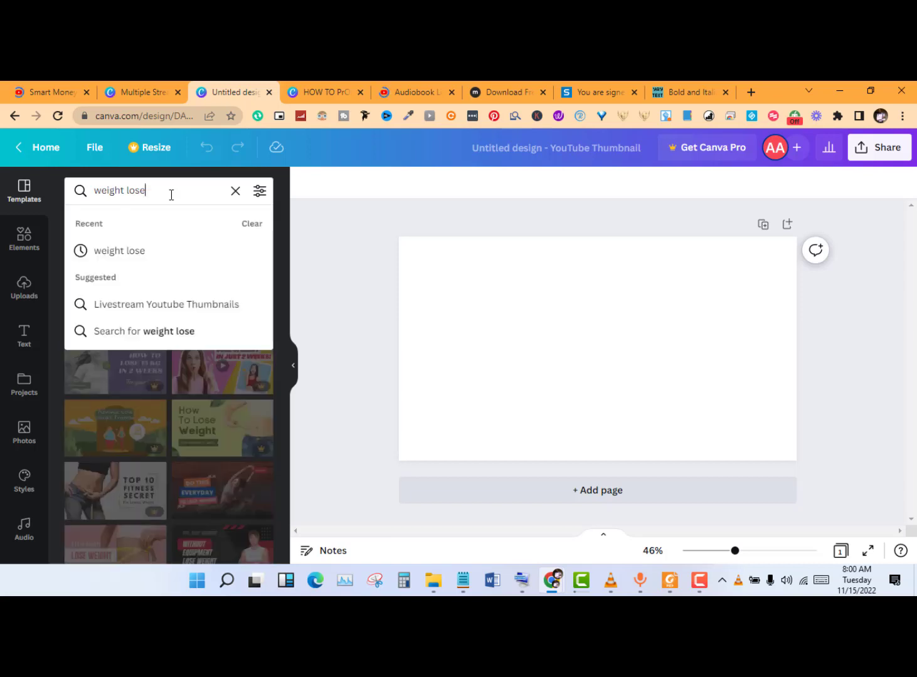
key("BackSpace")
type("s")
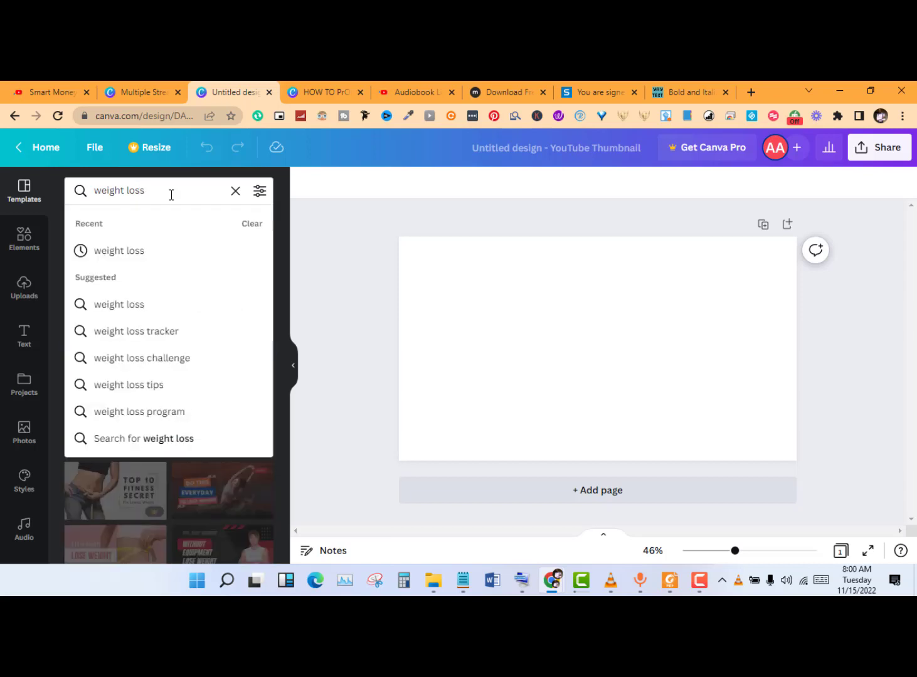
key("Return")
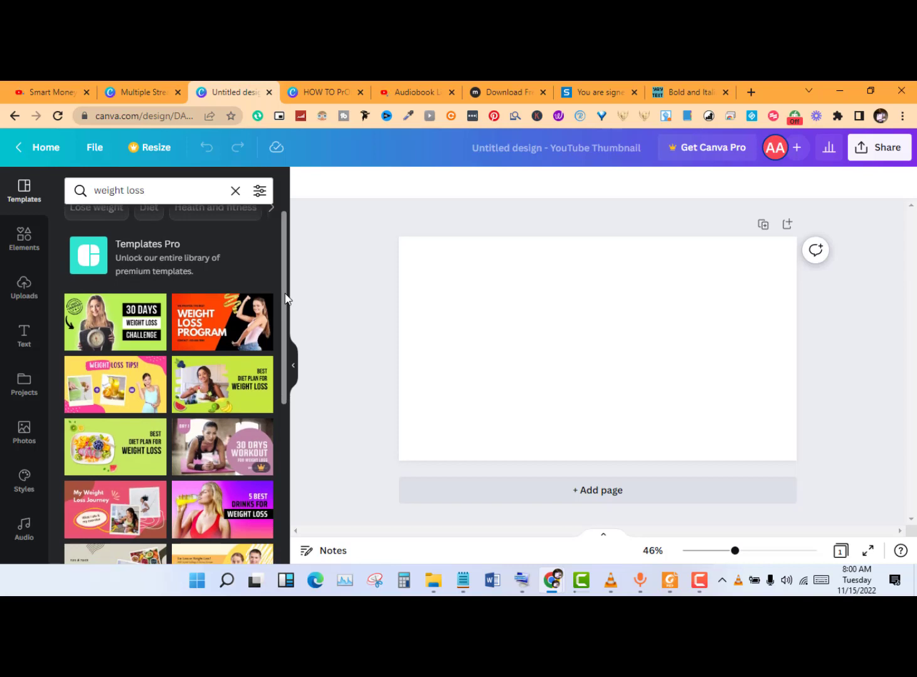
Apply the pink and purple "5 Best Drinks for Weight Loss" template to the blank page and browse further templates
left_click_drag(285, 301, 285, 397)
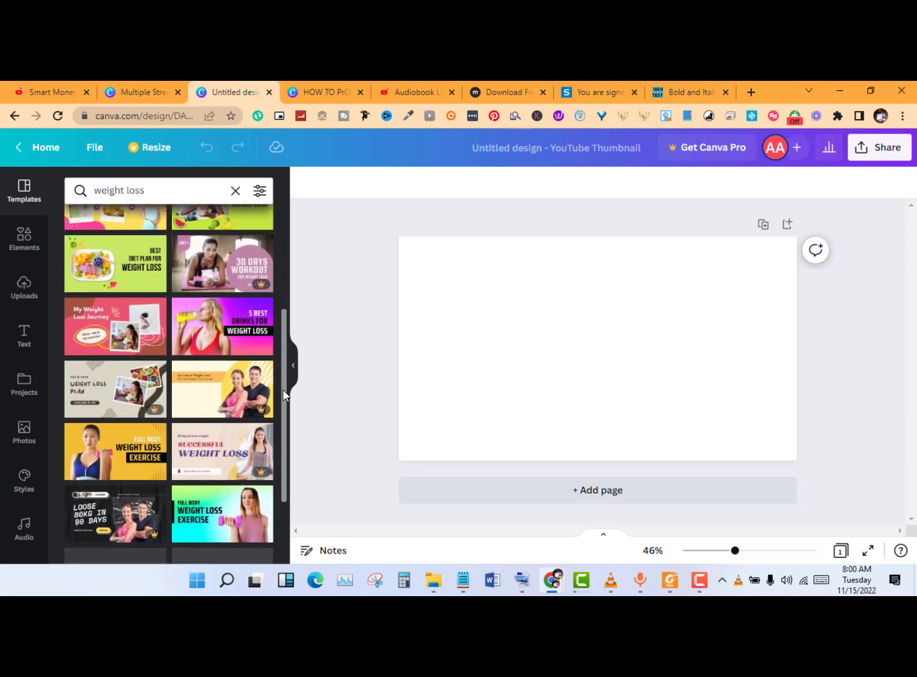
left_click(226, 334)
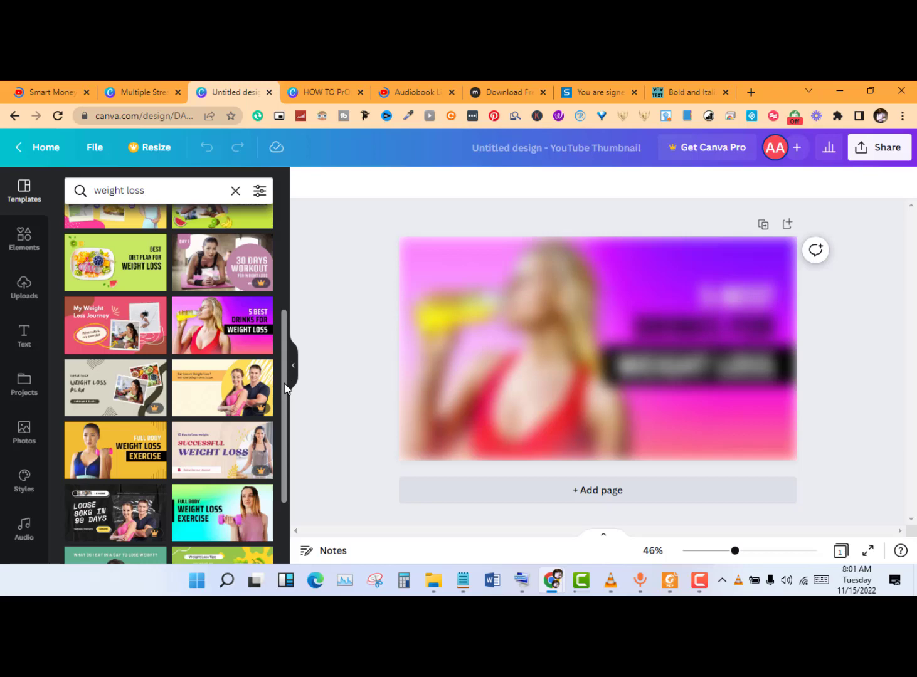
scroll(284, 383, "down", 1)
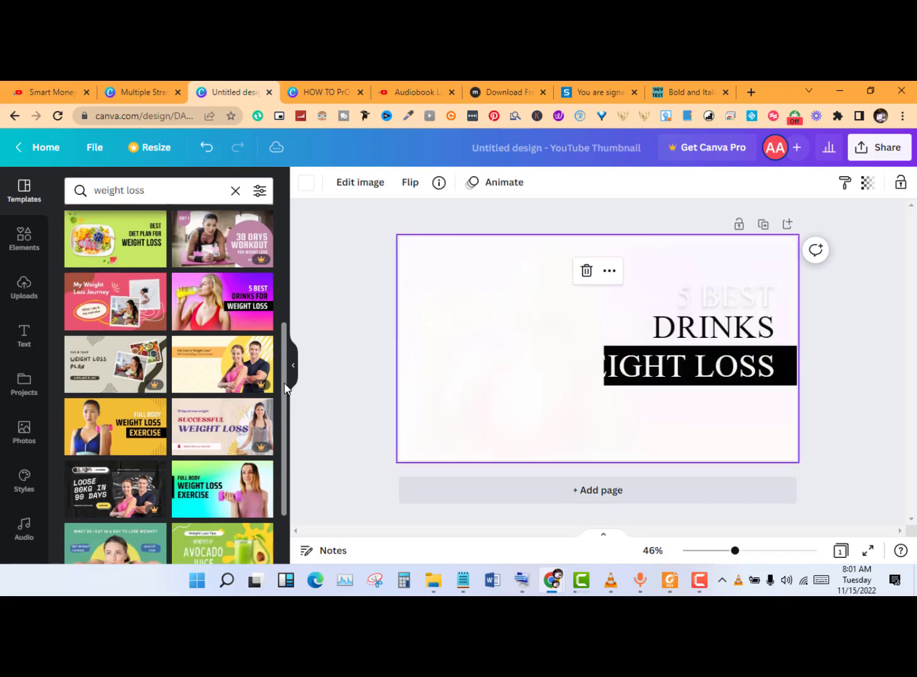
scroll(284, 394, "down", 1)
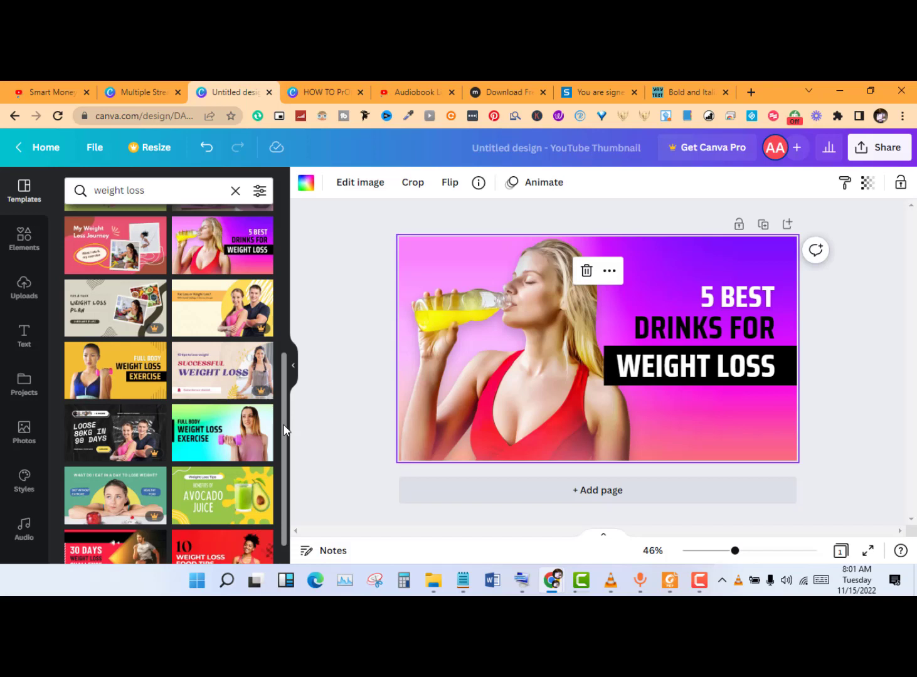
scroll(284, 424, "down", 2)
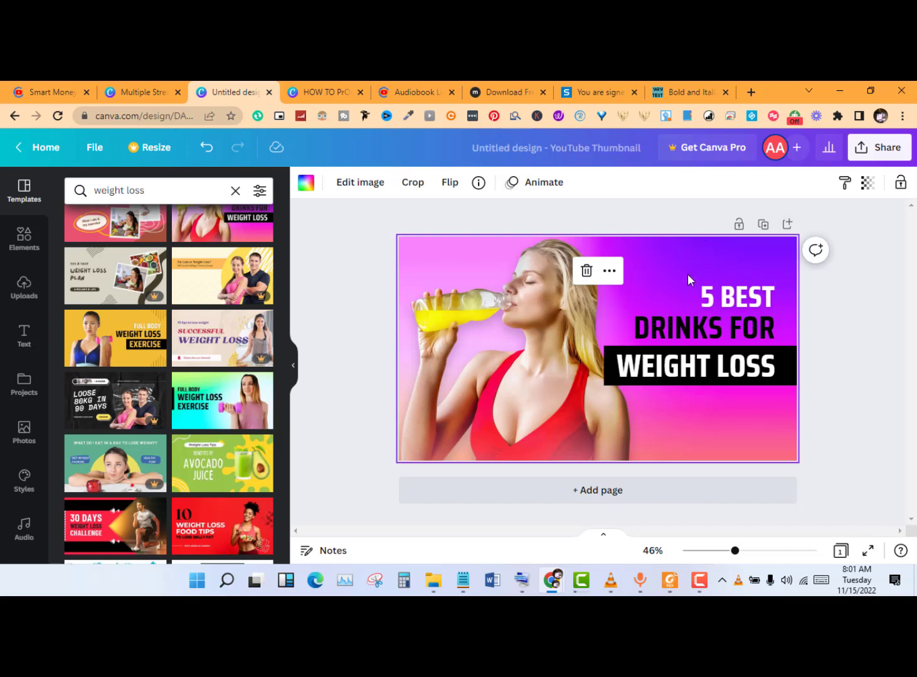
Add a second page and apply the yellow "20 Minutes of Yoga for Weight Loss" template to it
left_click(787, 226)
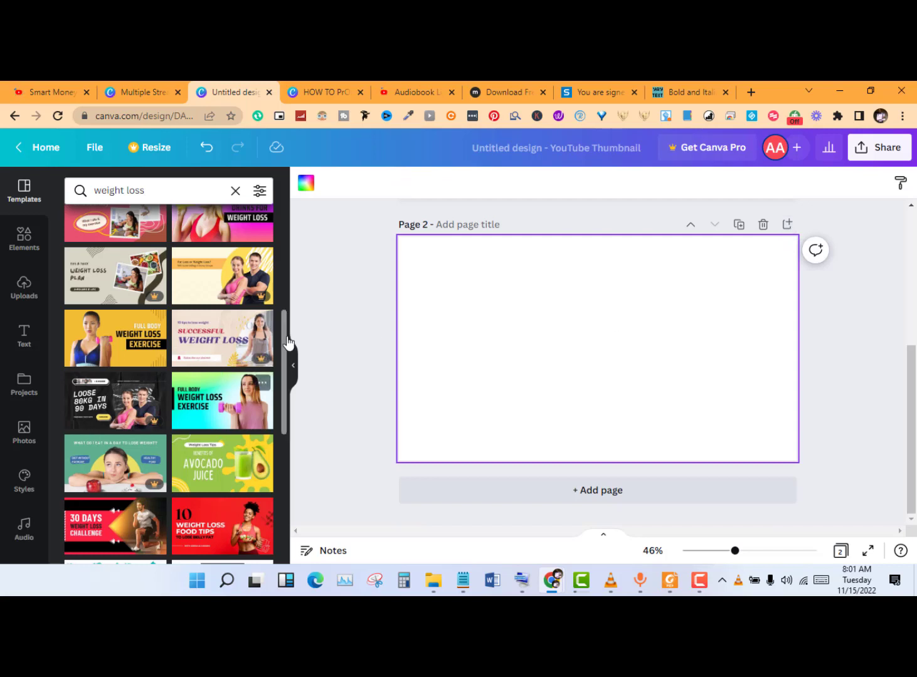
left_click_drag(283, 327, 284, 405)
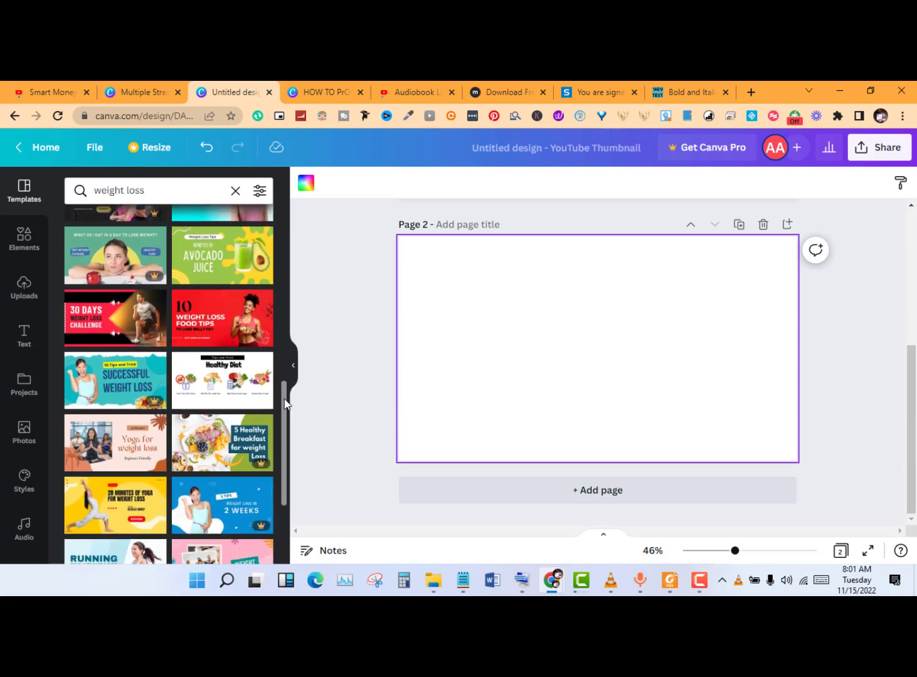
left_click(143, 506)
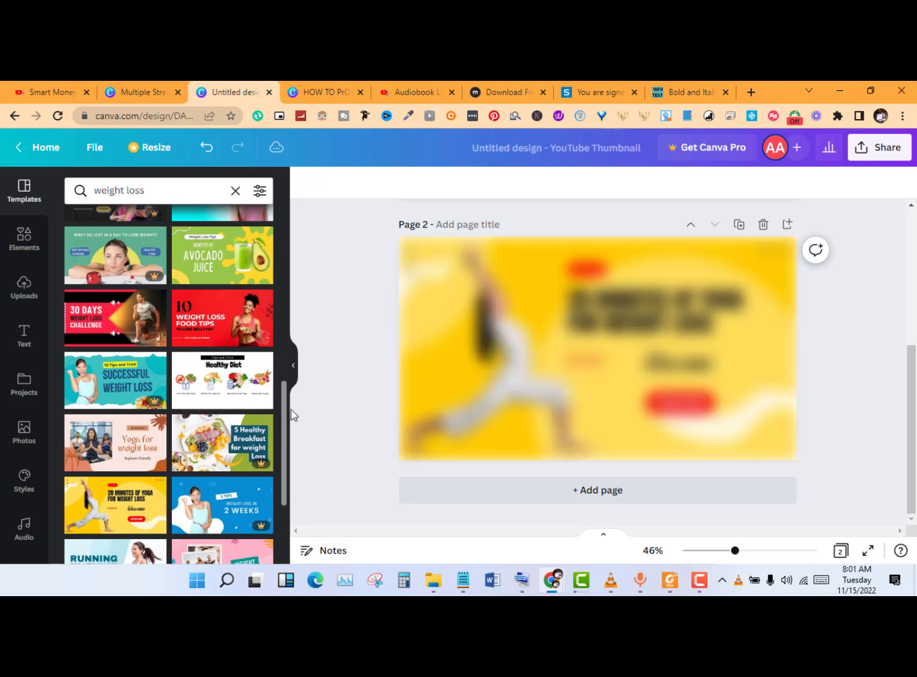
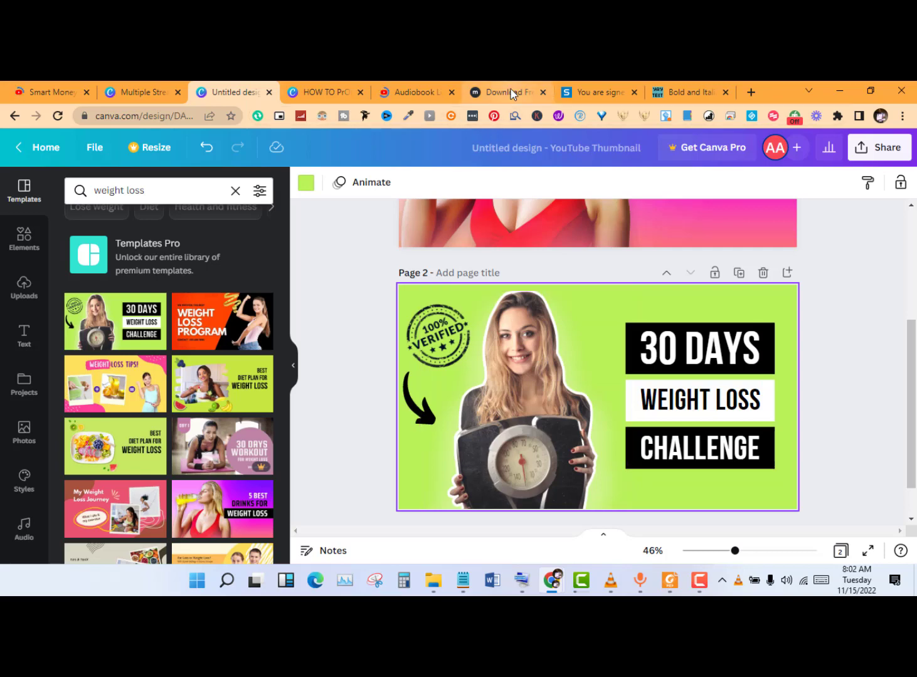
Switch to the browser tab with the older multi-page thumbnail design and search Google for "weight loss" from it
left_click(345, 89)
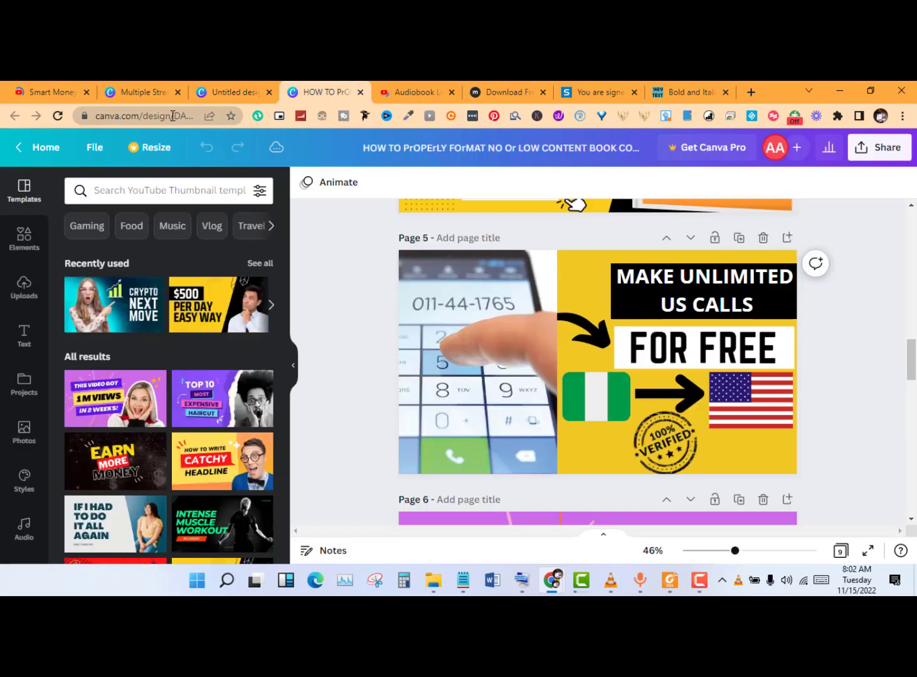
left_click(173, 116)
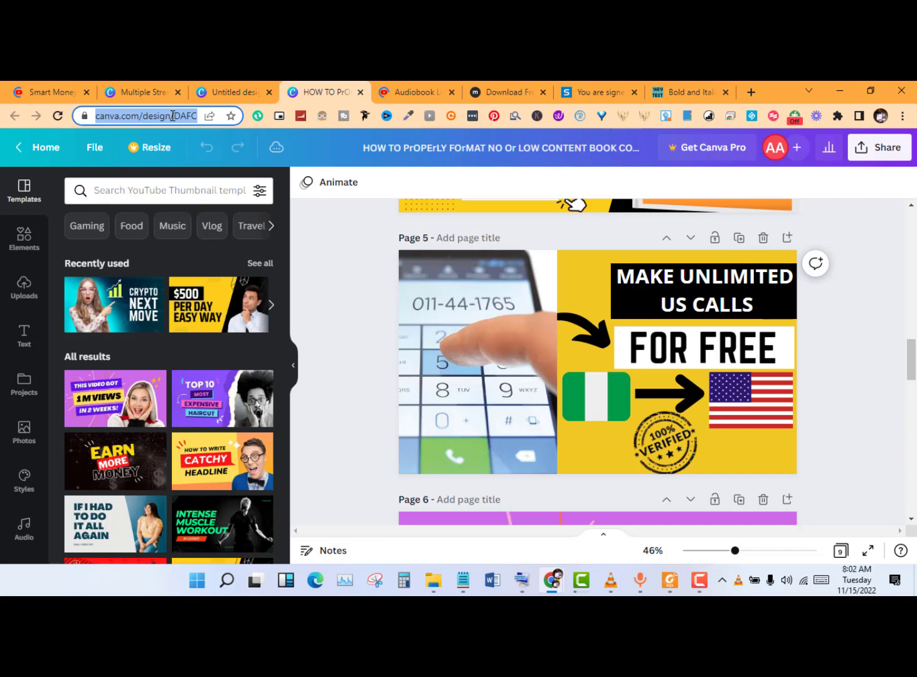
type("weigh")
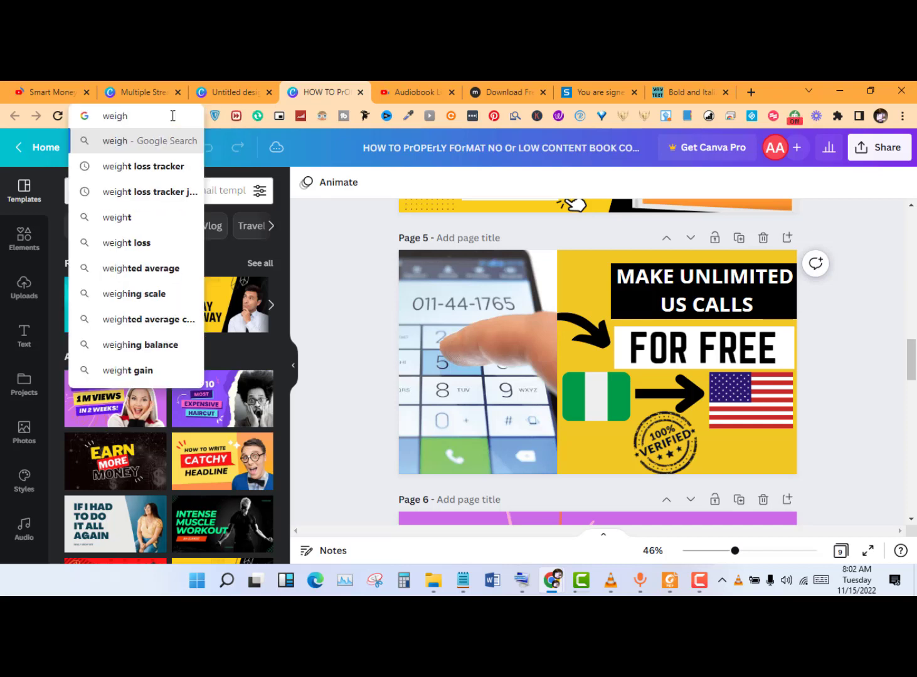
type("t loss")
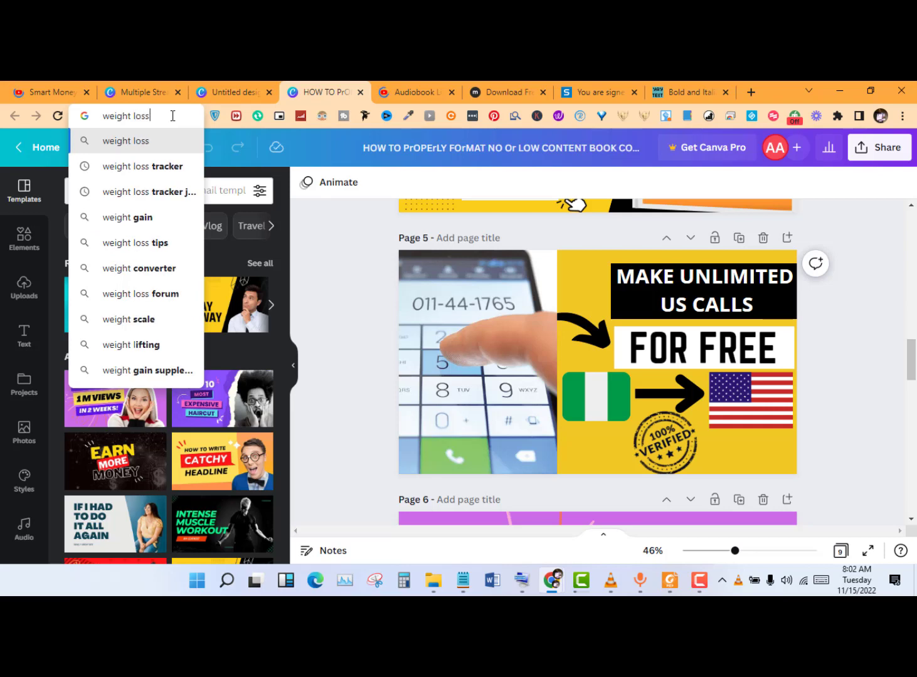
key("Return")
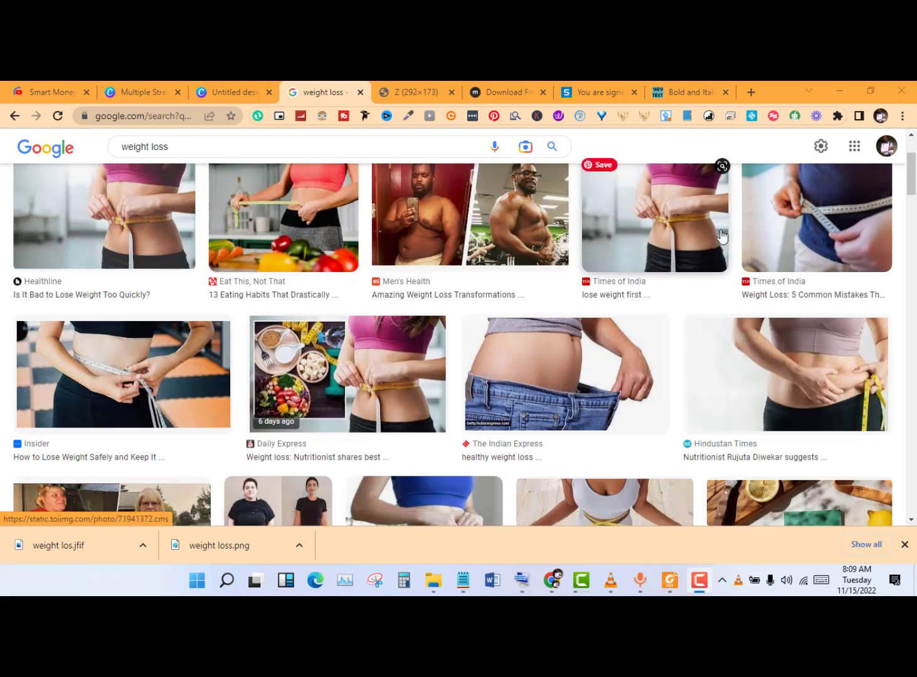
Examine the Google image results for weight loss and the separately opened food-and-waist picture, then return to the untitled Canva design
scroll(914, 172, "up", 1)
scroll(914, 173, "up", 2)
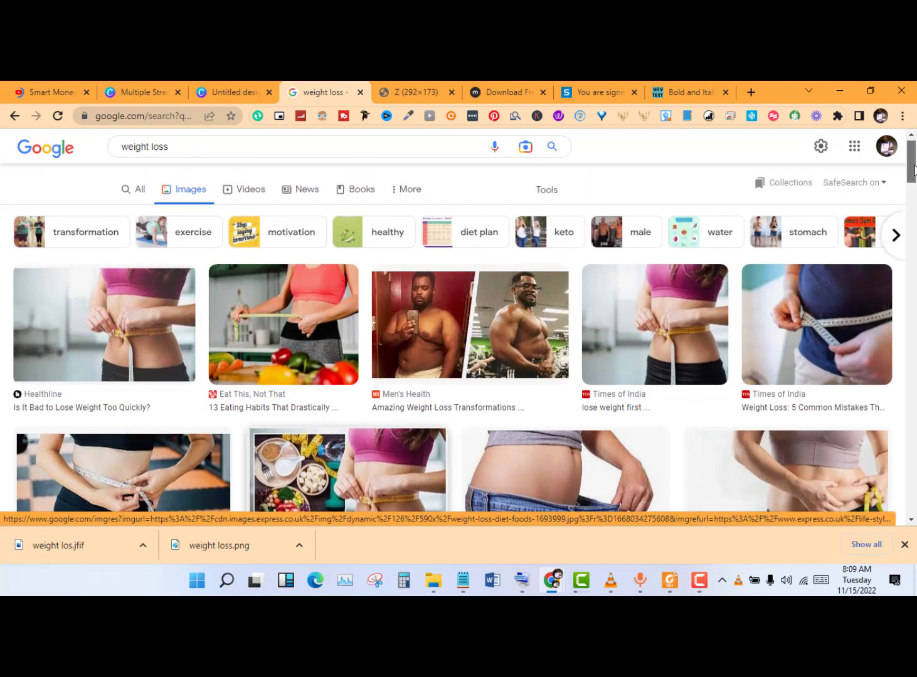
scroll(914, 173, "down", 3)
scroll(914, 169, "down", 1)
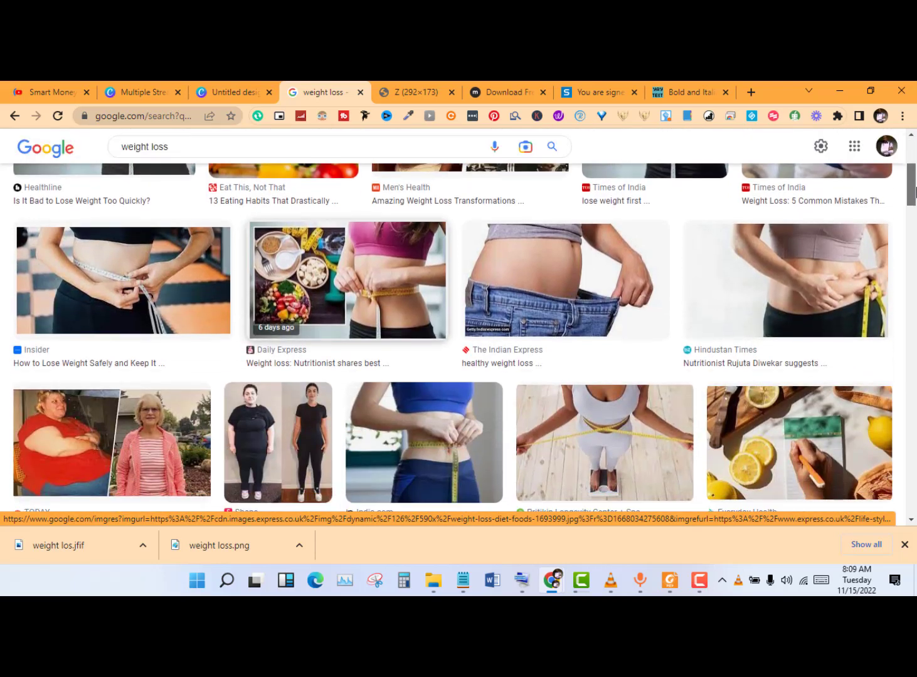
scroll(915, 169, "up", 3)
left_click_drag(914, 169, 915, 224)
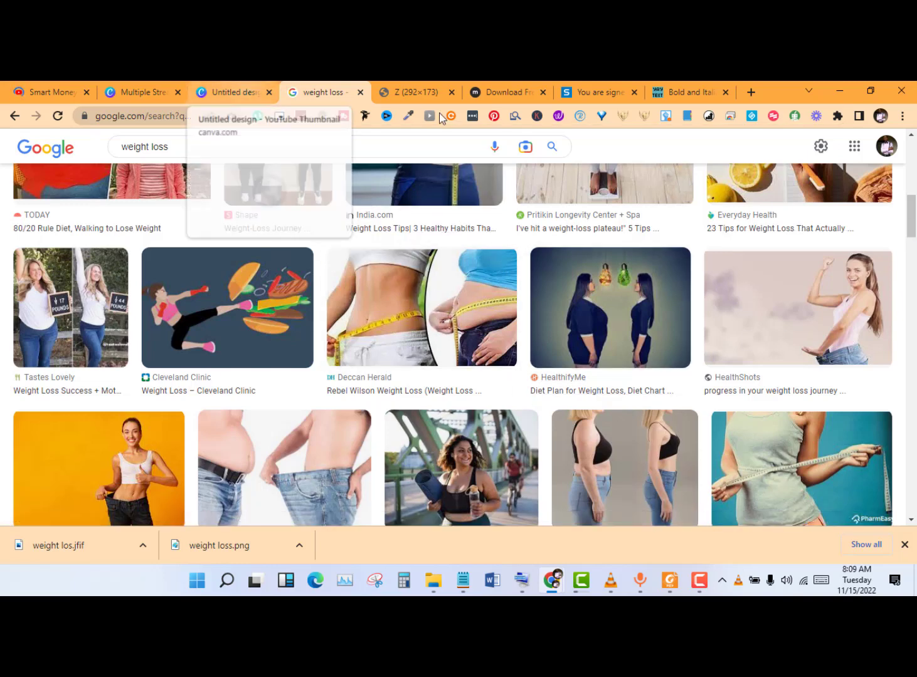
left_click(428, 88)
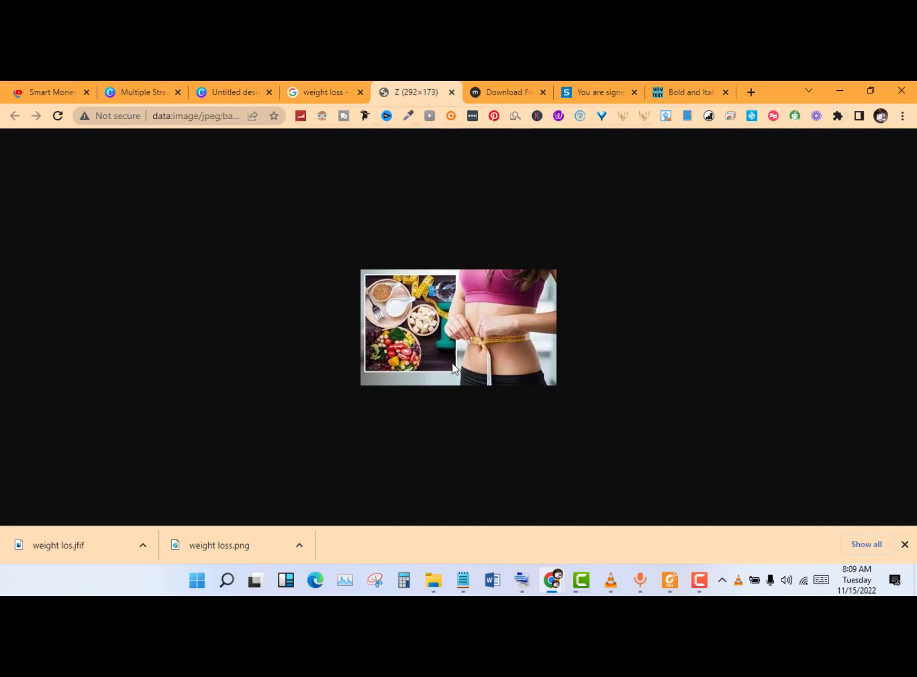
left_click(331, 85)
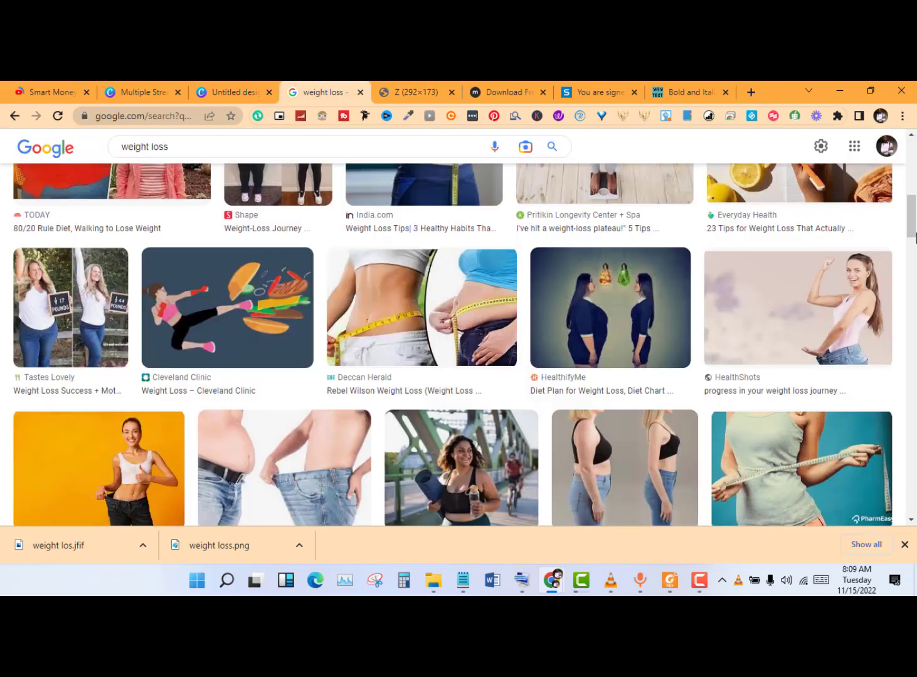
scroll(394, 407, "up", 6)
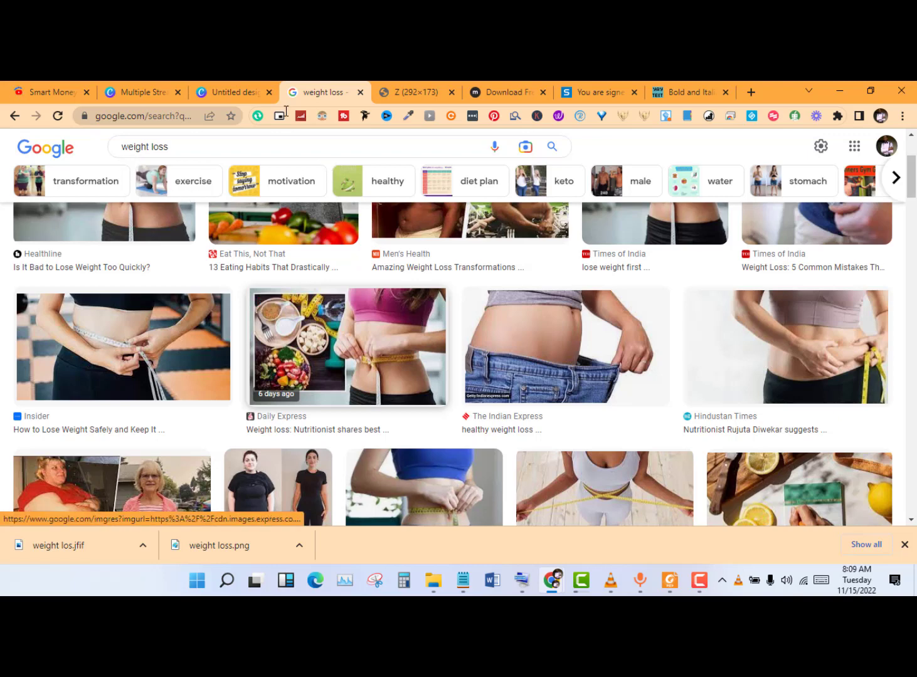
left_click(230, 91)
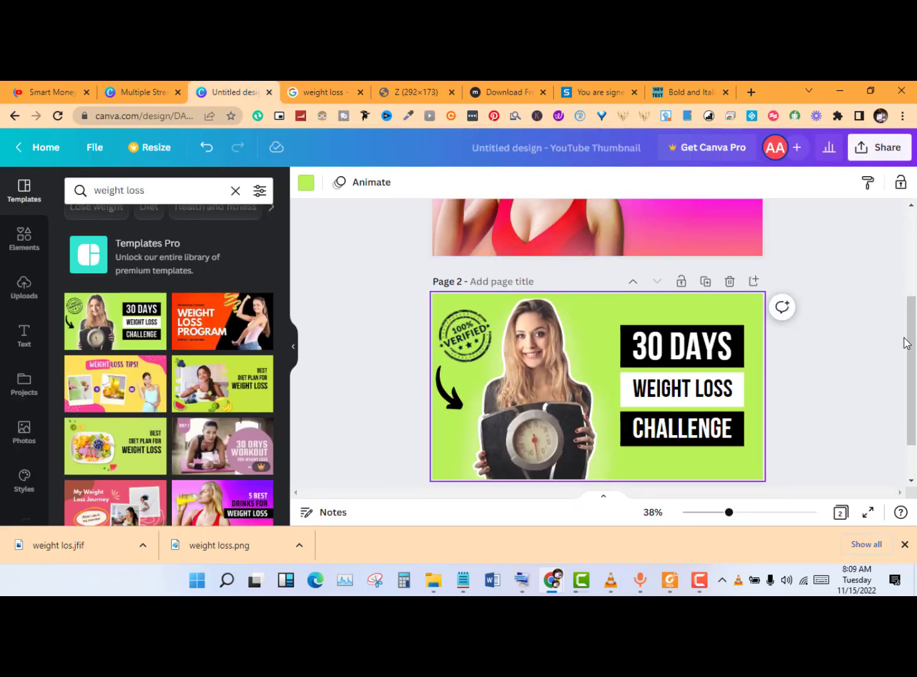
Delete the photo of the woman drinking from the "5 Best Drinks for Weight Loss" design on page 1
left_click_drag(908, 343, 915, 249)
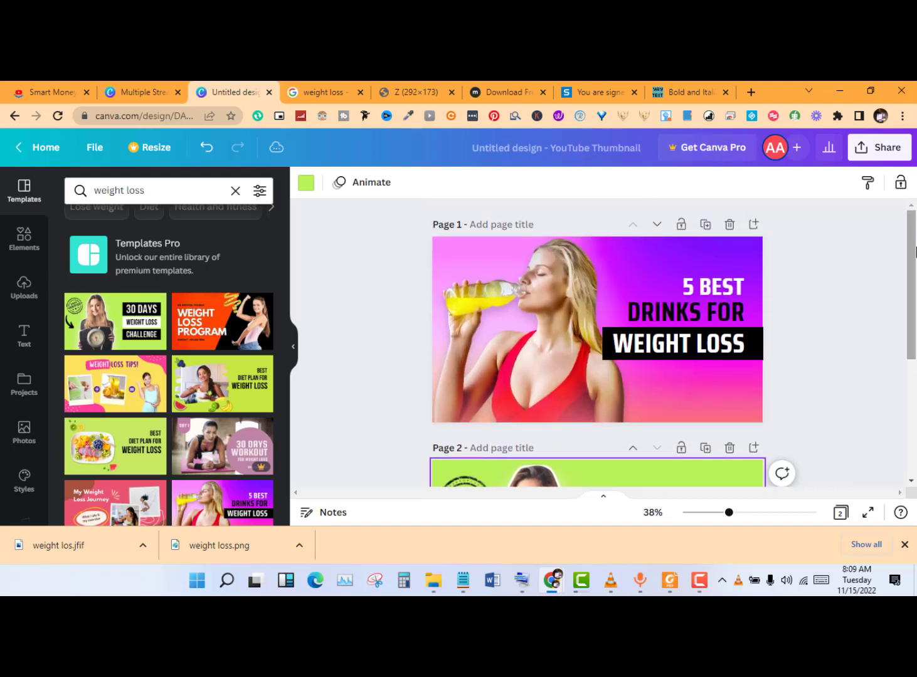
left_click(546, 295)
key("Delete")
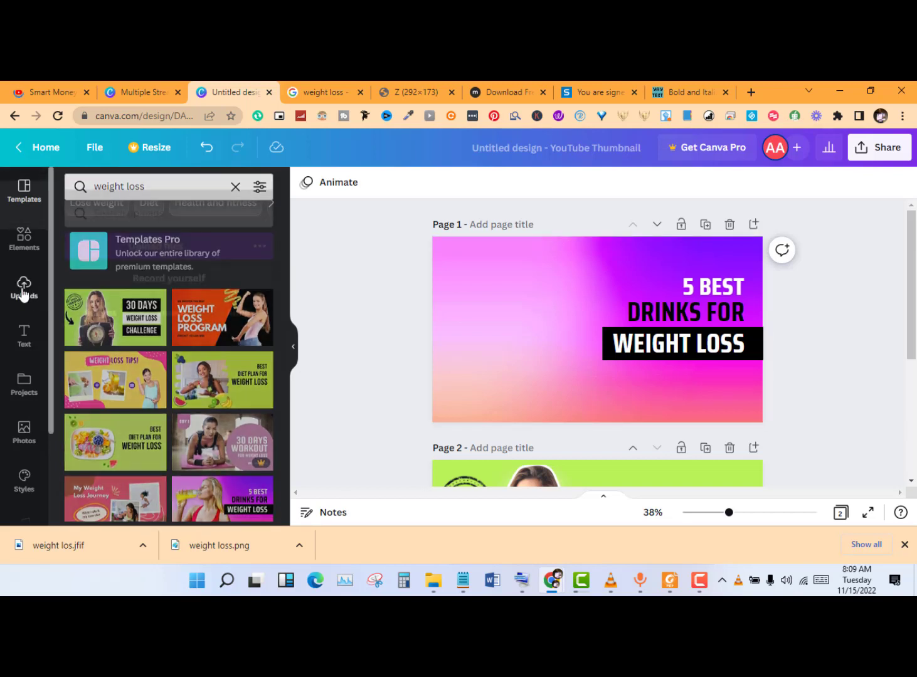
Upload the "weight los" food-and-waist picture from the desktop to the design's uploads
left_click(23, 289)
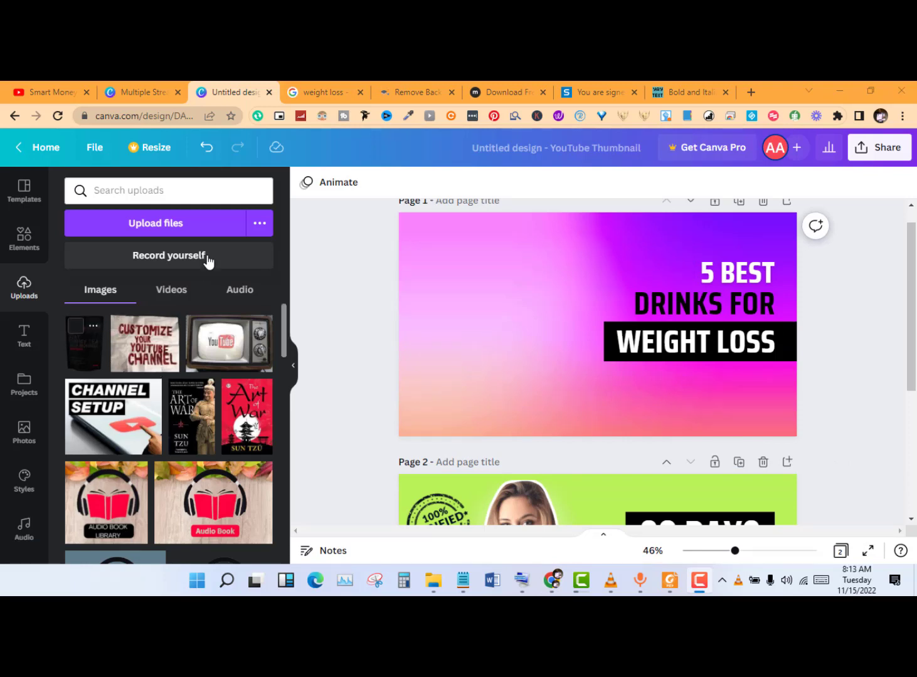
left_click(161, 227)
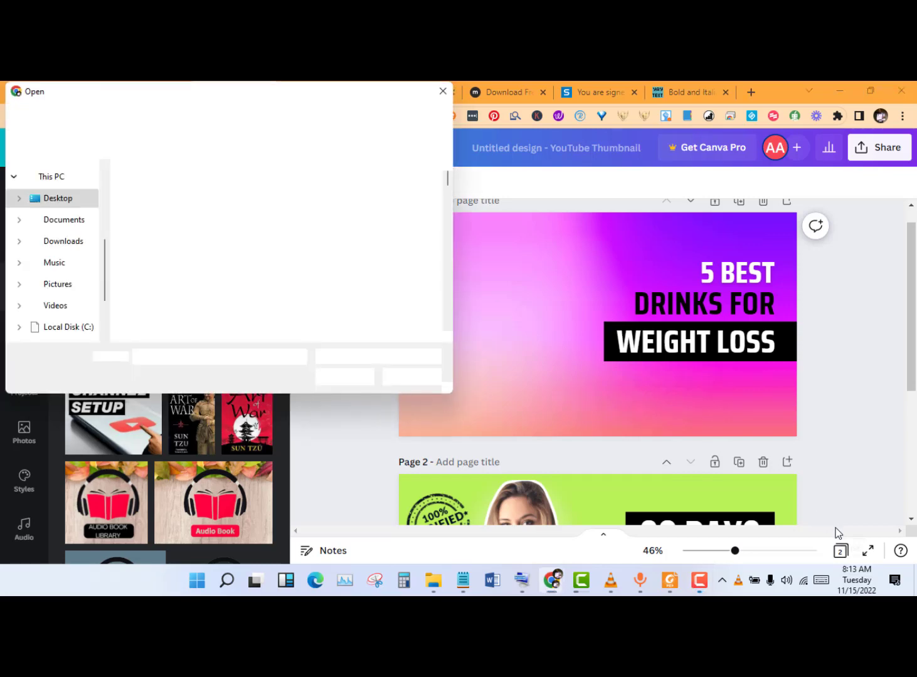
key("Escape")
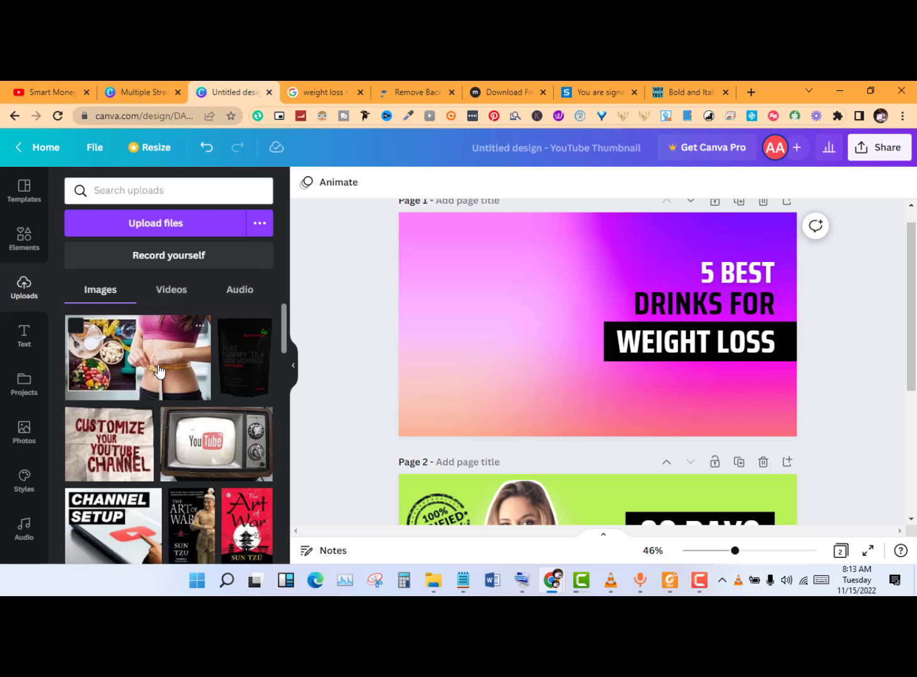
Add the uploaded food-and-waist picture to page 1, move it beside the title text and enlarge it
left_click(158, 371)
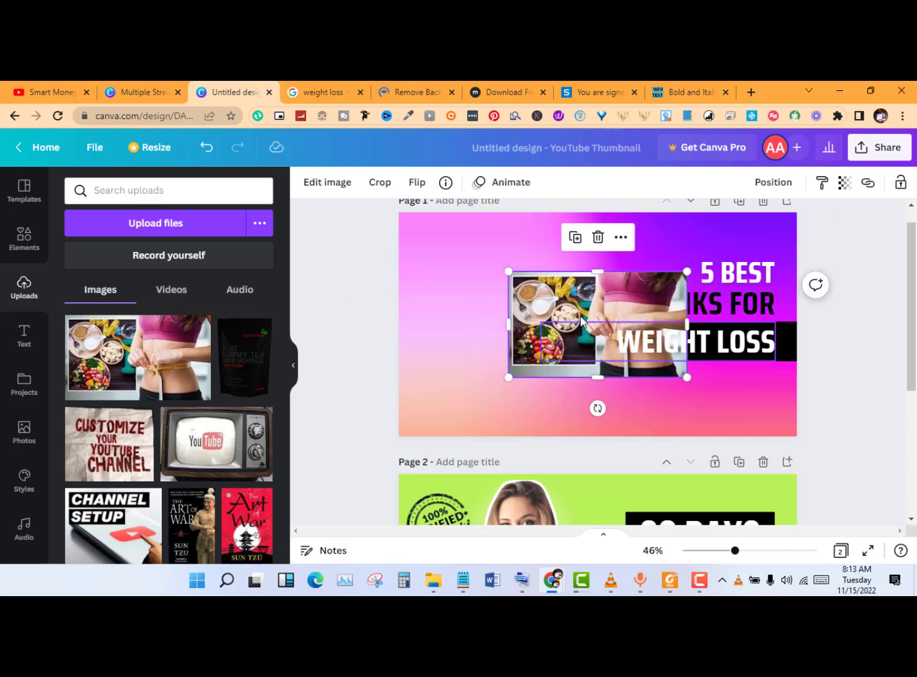
left_click_drag(539, 280, 491, 271)
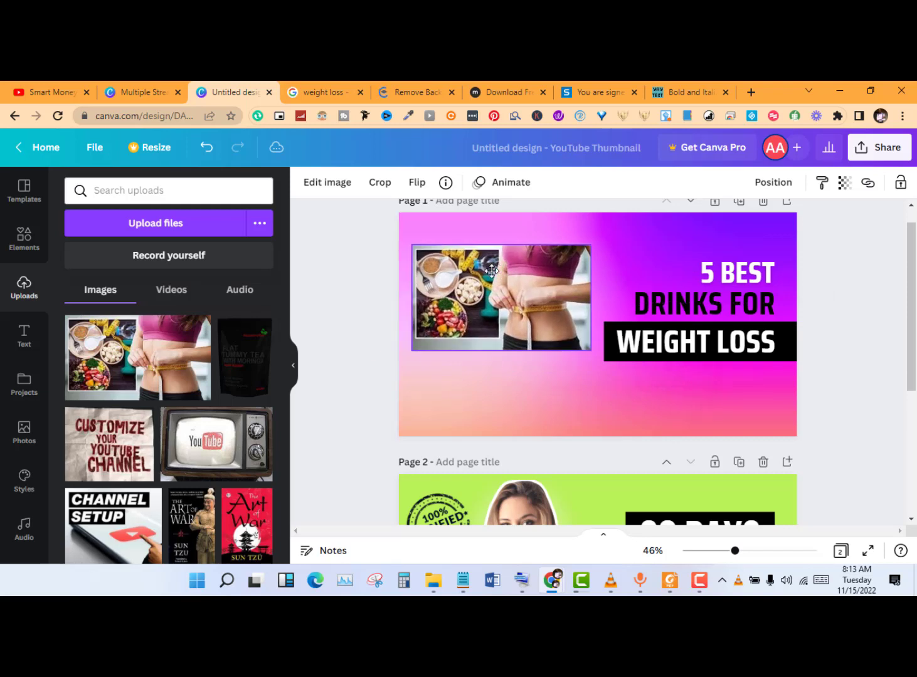
left_click(492, 271)
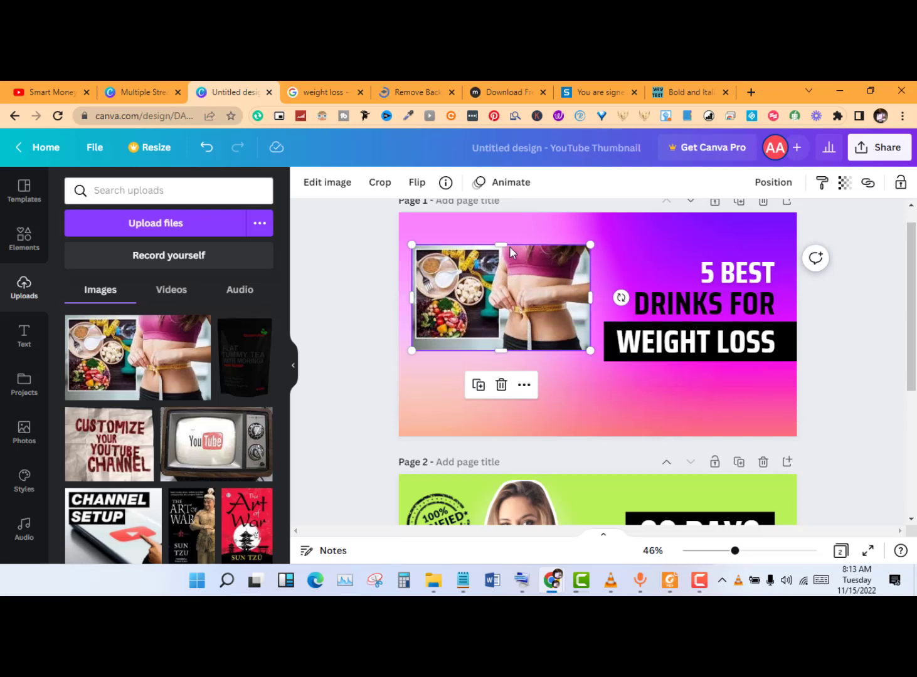
left_click_drag(501, 230, 506, 249)
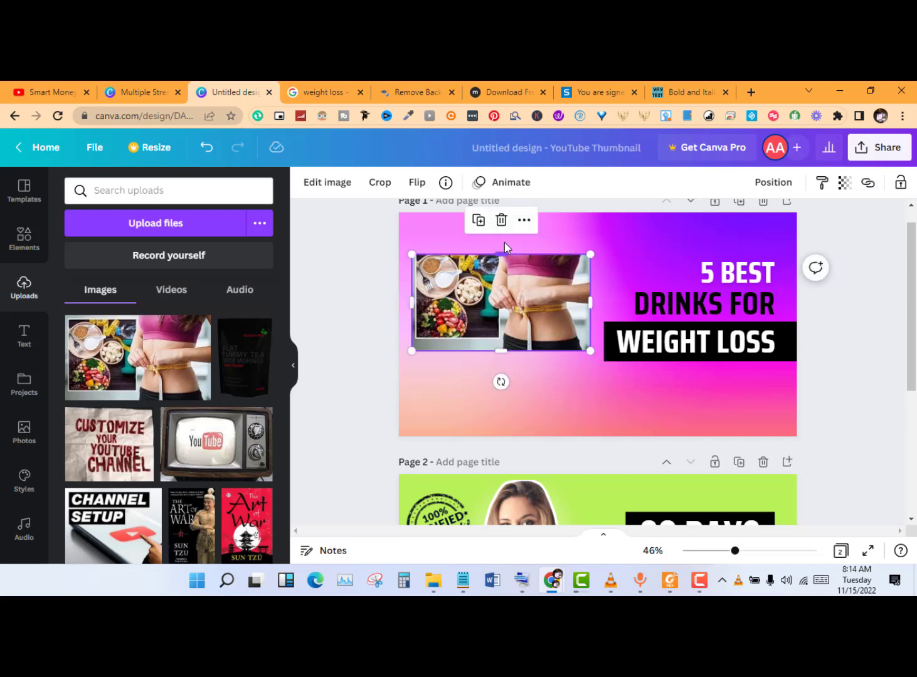
left_click_drag(502, 254, 502, 234)
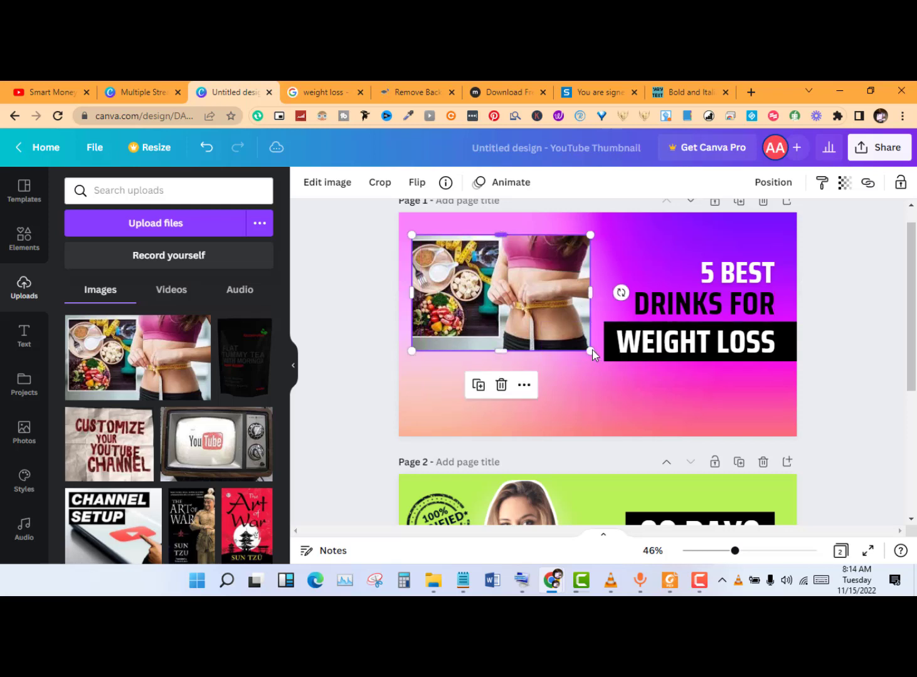
left_click_drag(602, 367, 600, 362)
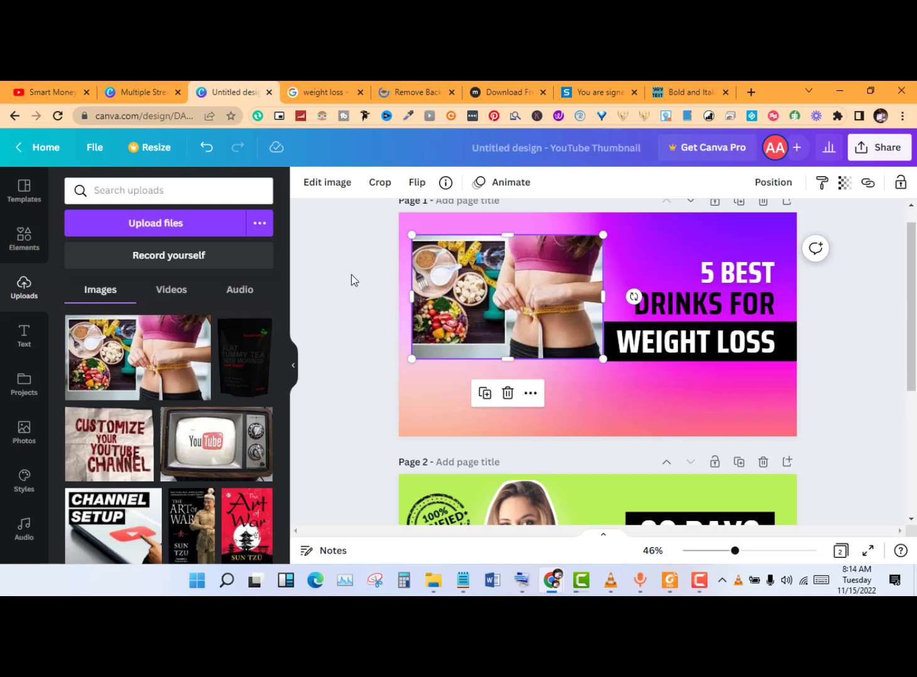
Switch to remove.bg, remove the background of the "weight los" picture and download the cut-out
left_click(421, 94)
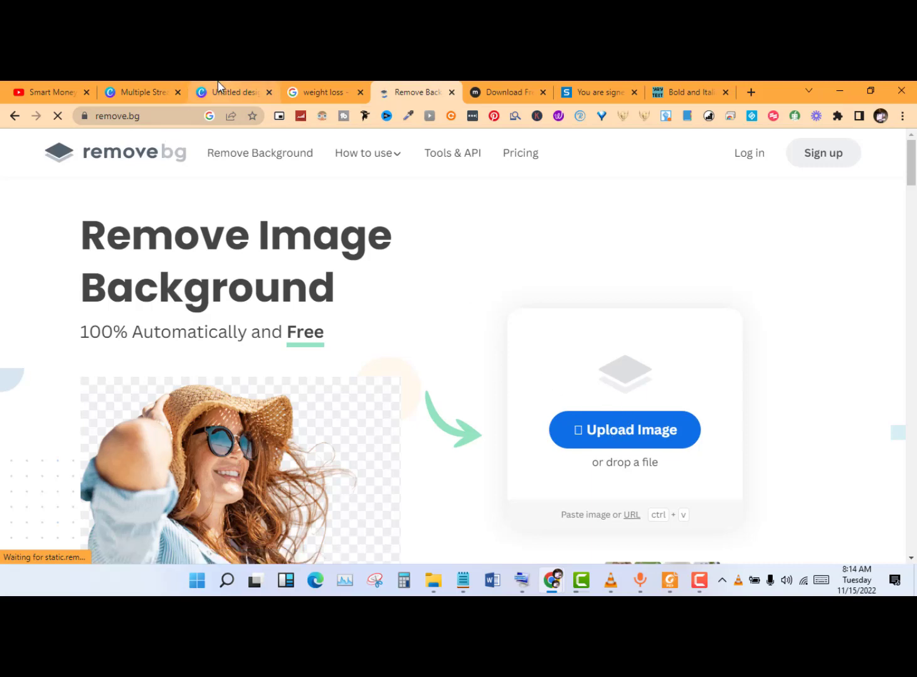
left_click(581, 426)
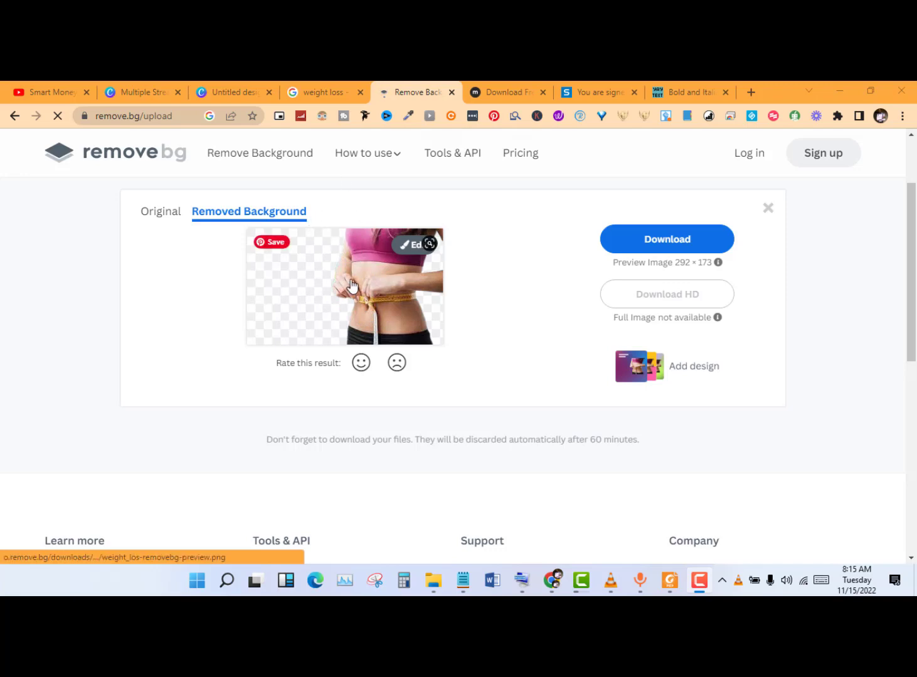
left_click(682, 239)
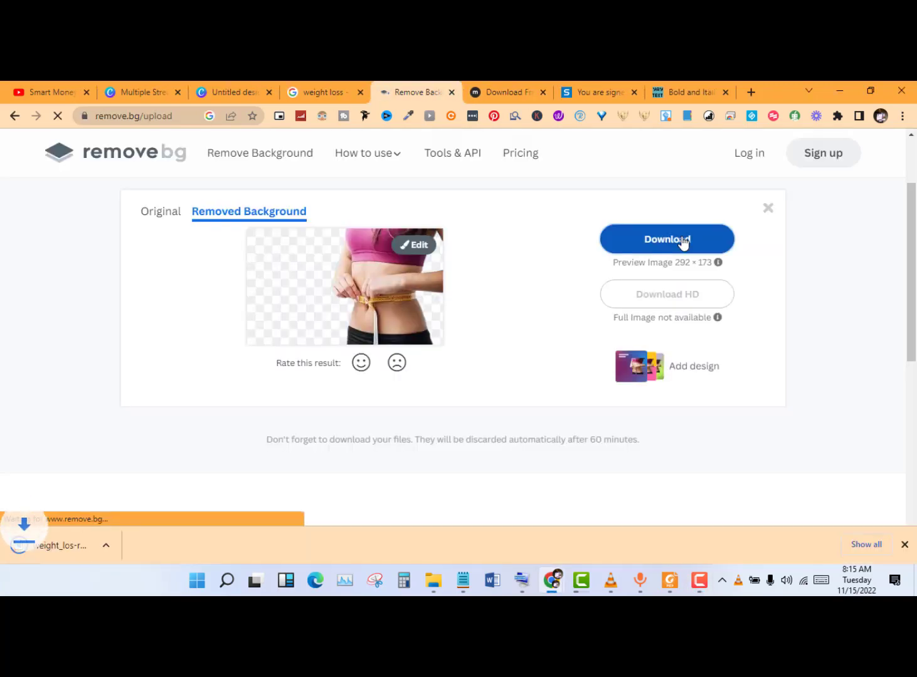
Return to the untitled Canva design, upload "weight_los-removebg-preview" and replace the food-and-waist picture on page 1 with this cut-out
left_click(252, 89)
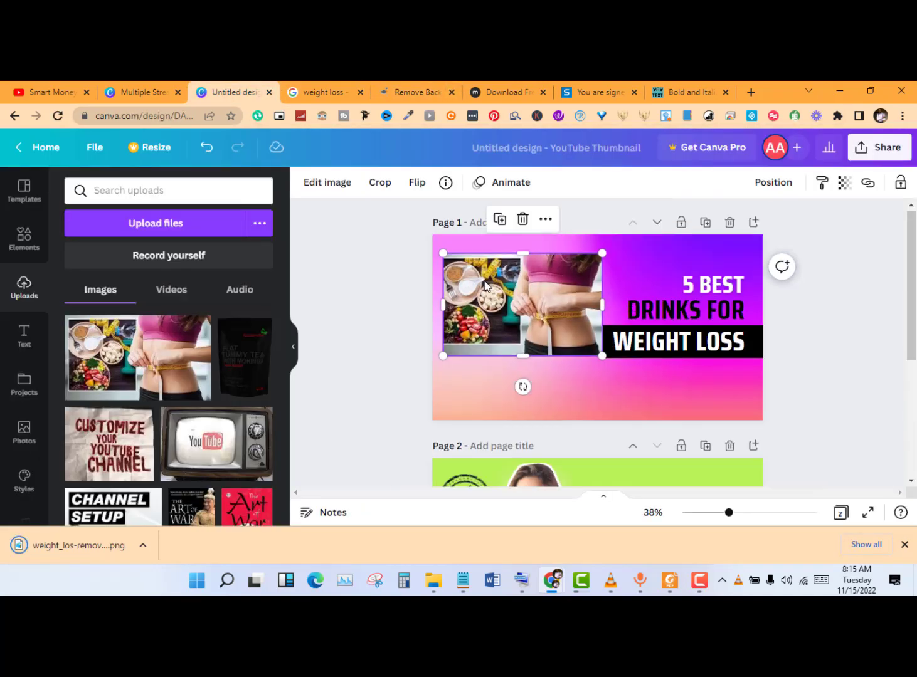
left_click(142, 227)
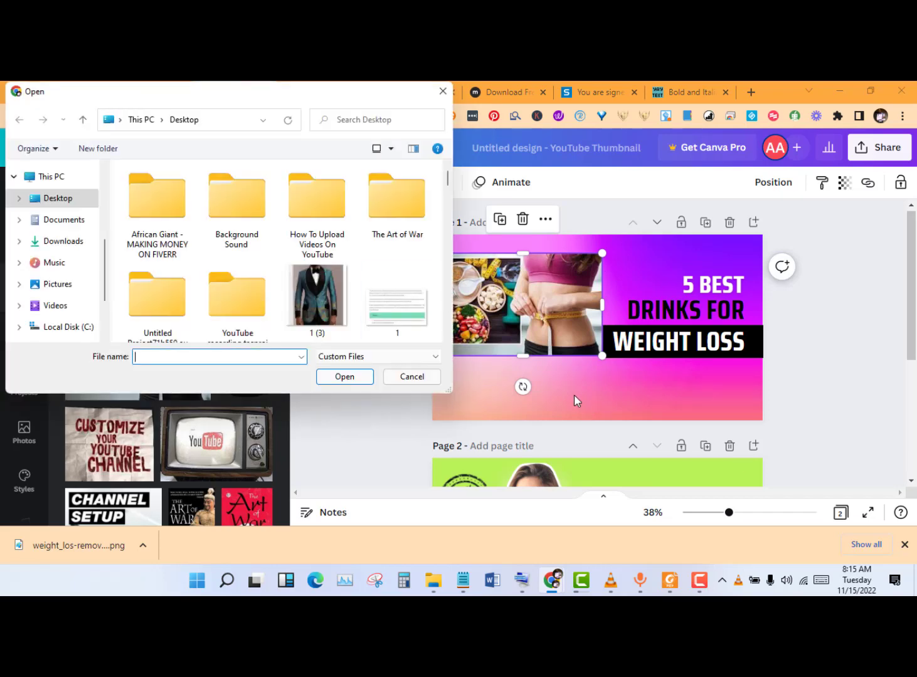
left_click_drag(449, 198, 446, 348)
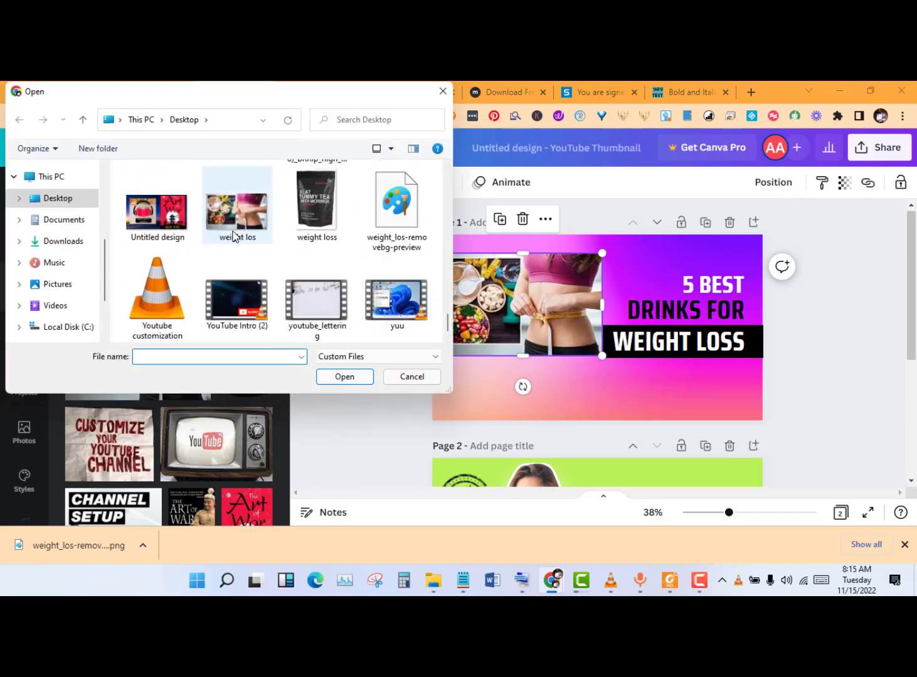
double_click(408, 233)
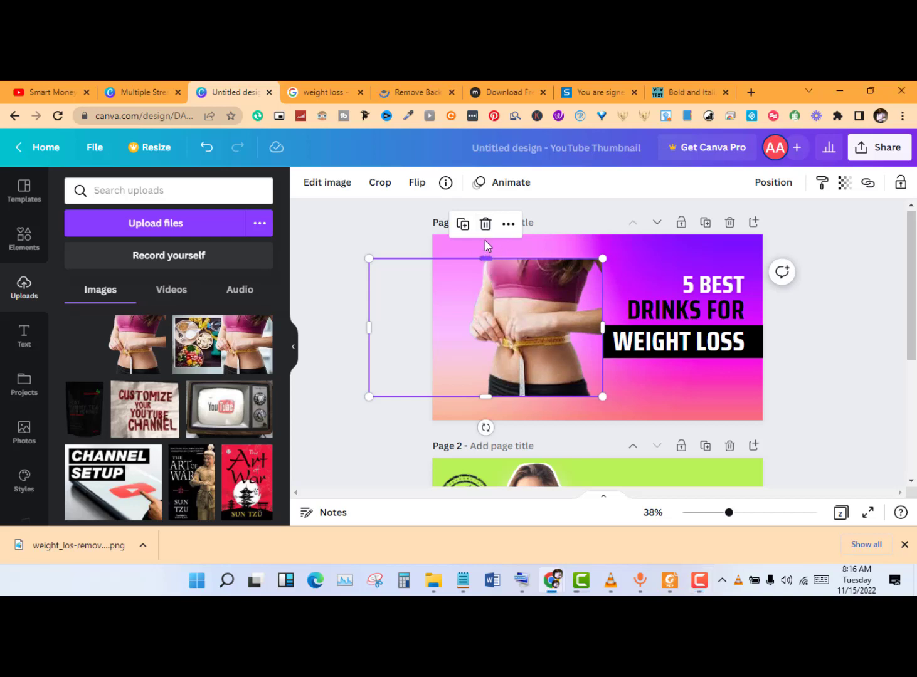
Enlarge the waist cut-out to about 1,020 by 750 px and shift it left to fill the page's full height beside the title
left_click_drag(485, 239, 485, 234)
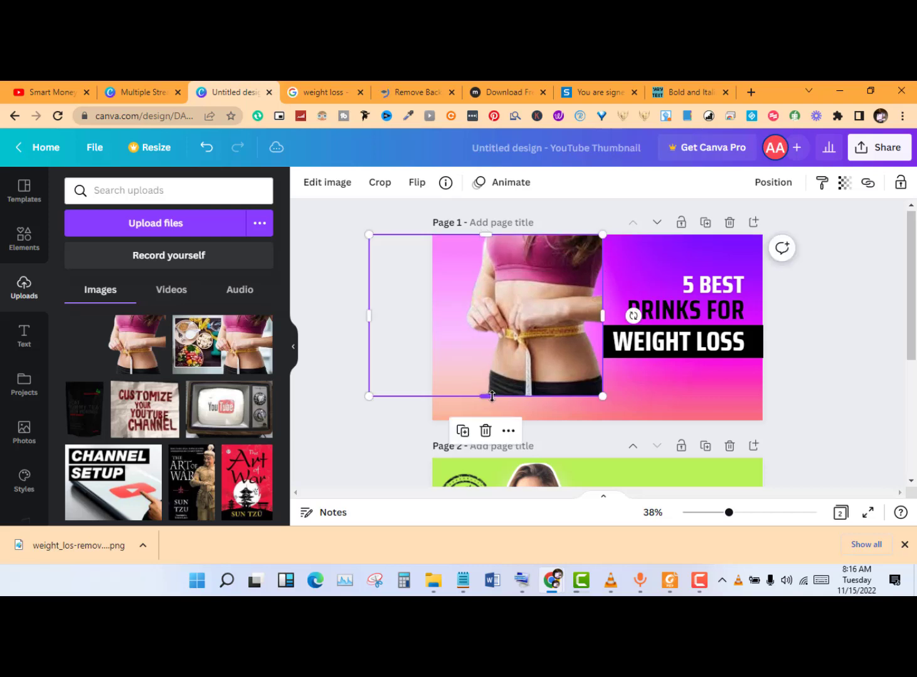
left_click_drag(485, 398, 488, 428)
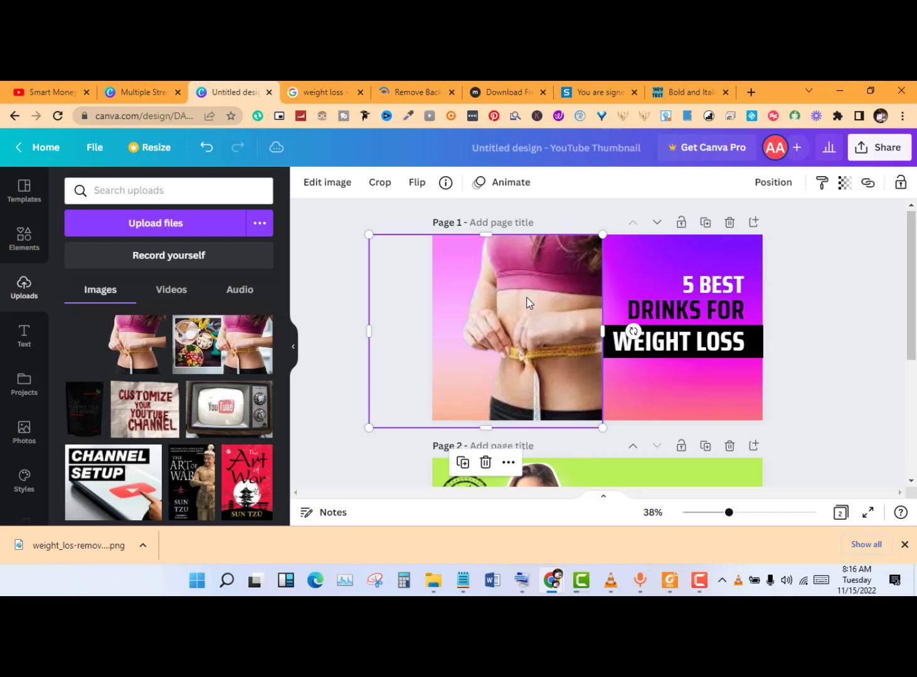
left_click_drag(508, 304, 501, 296)
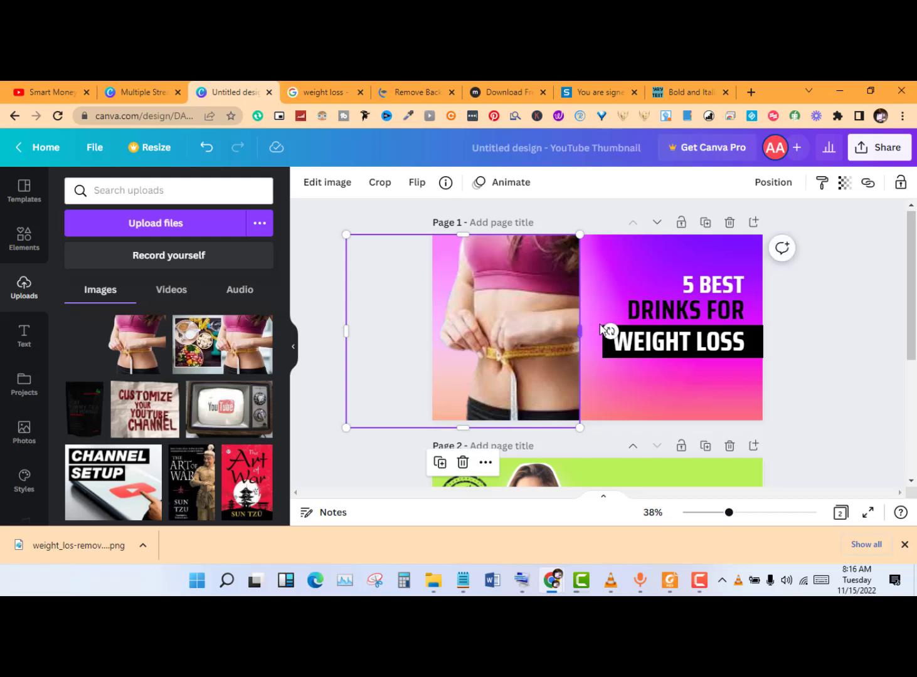
left_click_drag(580, 330, 618, 291)
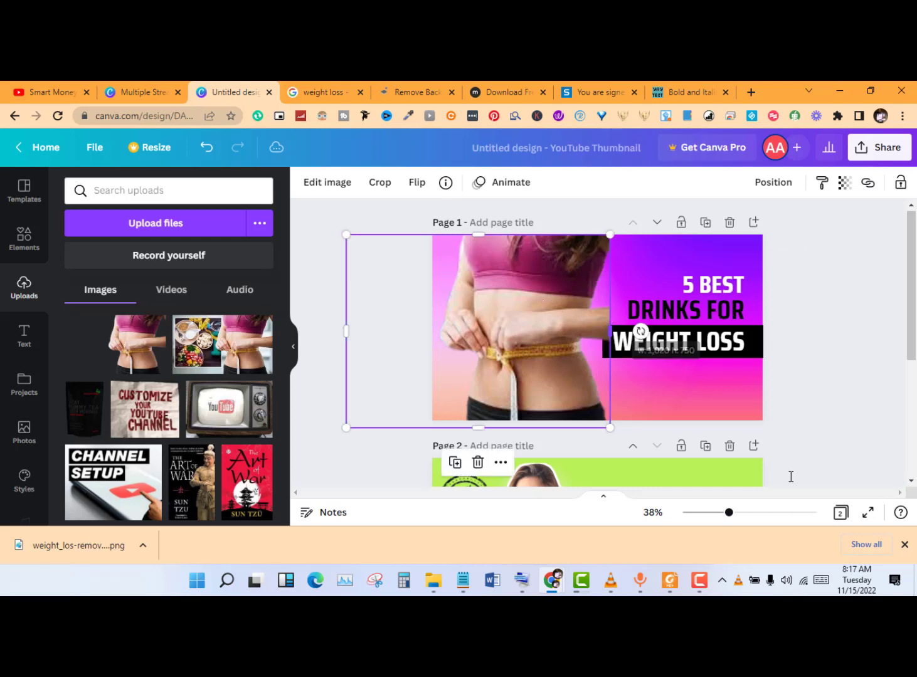
Remove the "5 BEST" text line from page 1
left_click(696, 282)
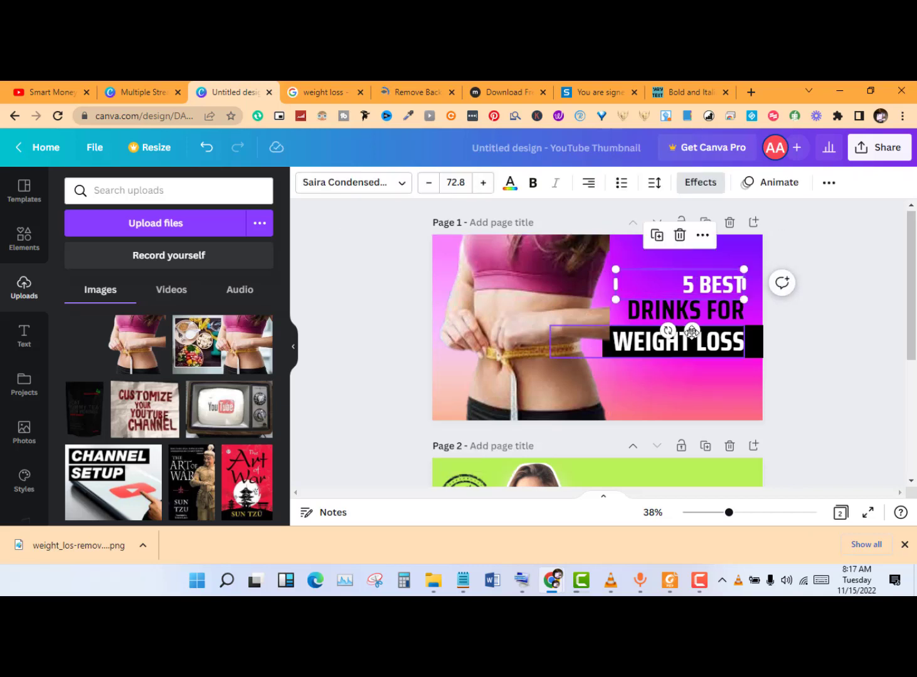
left_click_drag(699, 319, 732, 264)
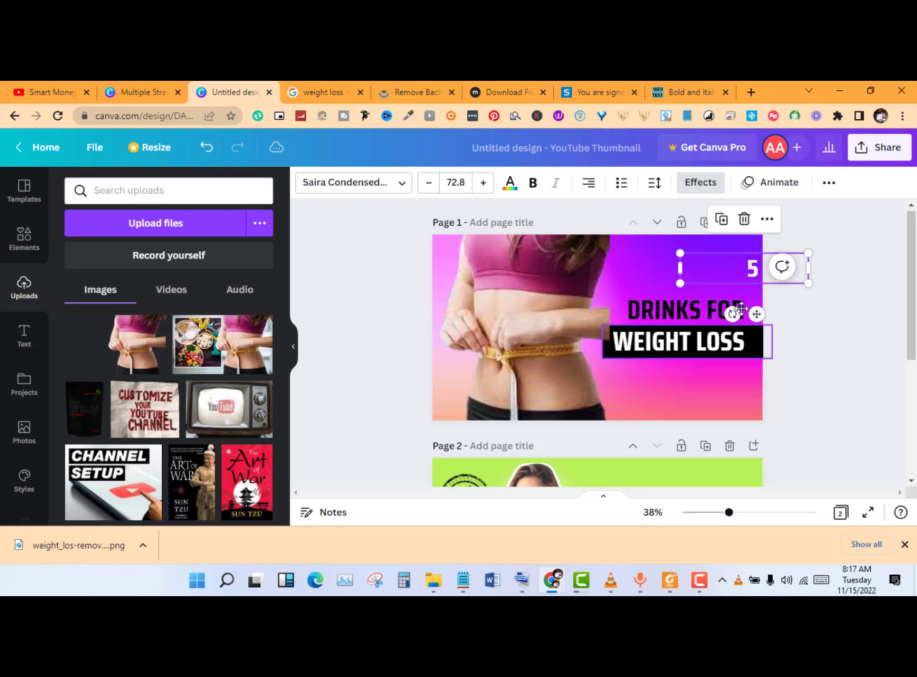
left_click_drag(756, 315, 709, 269)
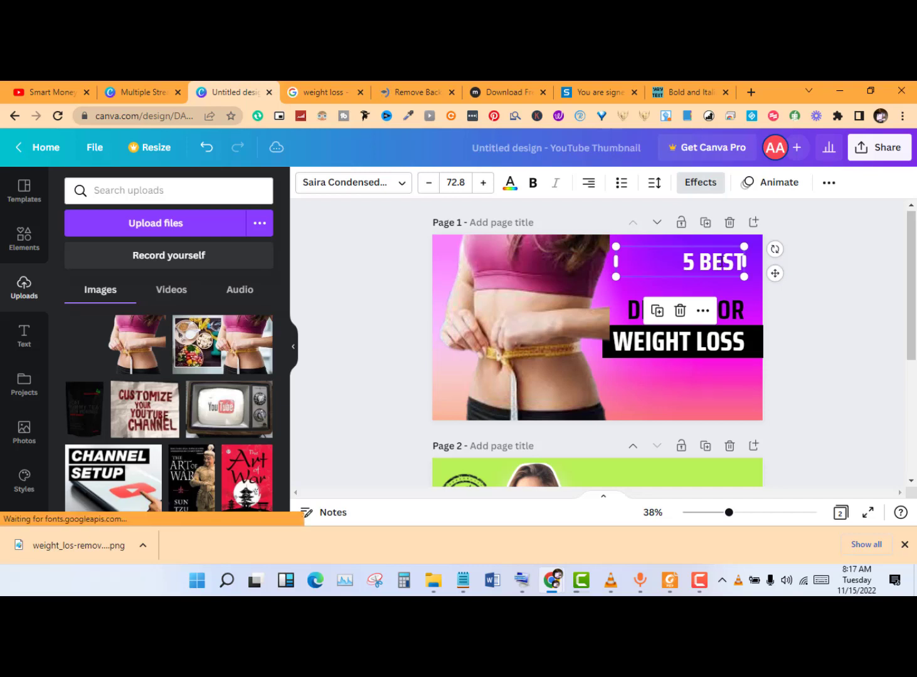
double_click(744, 262)
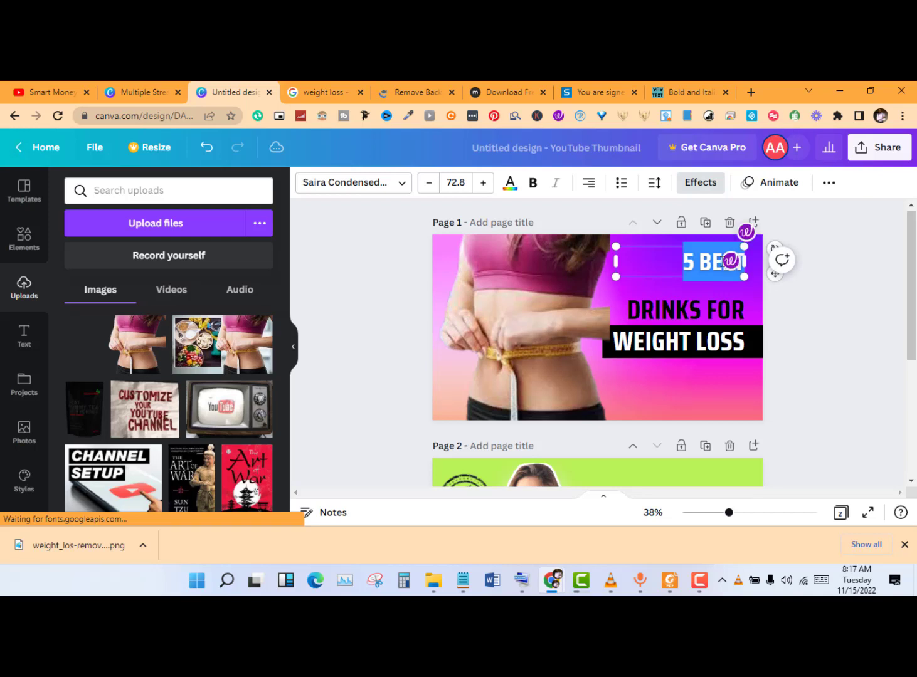
key("BackSpace")
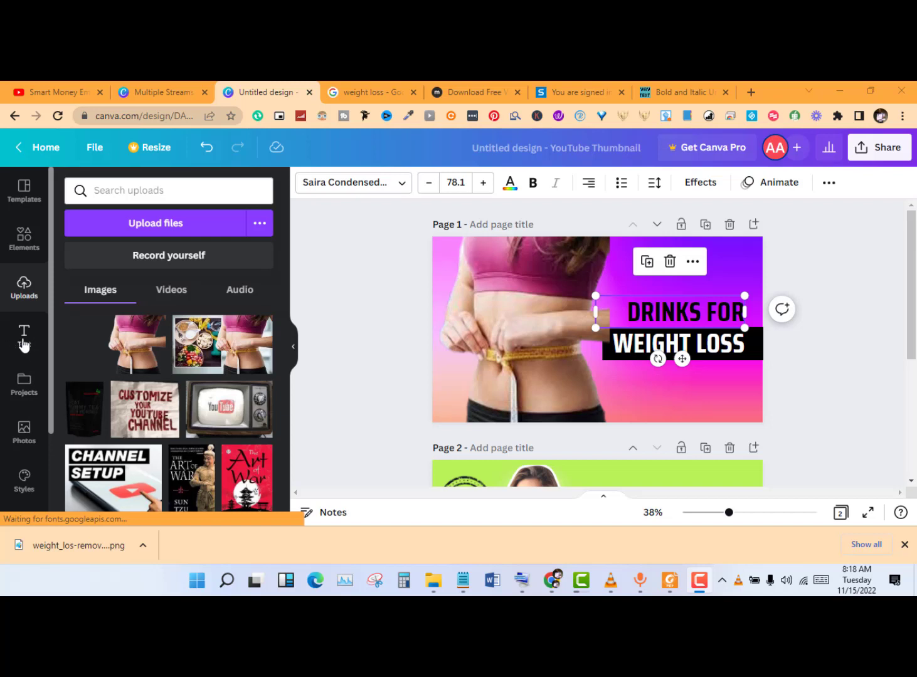
Clear the remaining template text from page 1 and add a text box reading "LOSS 10 POUNDS" near the upper right of the page
left_click(24, 342)
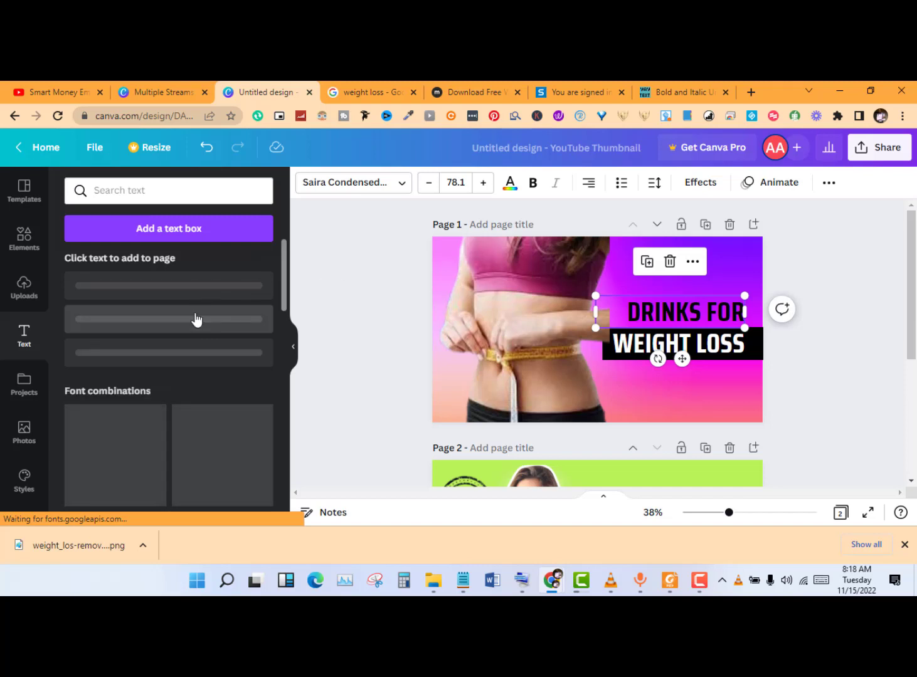
key("ctrl+z")
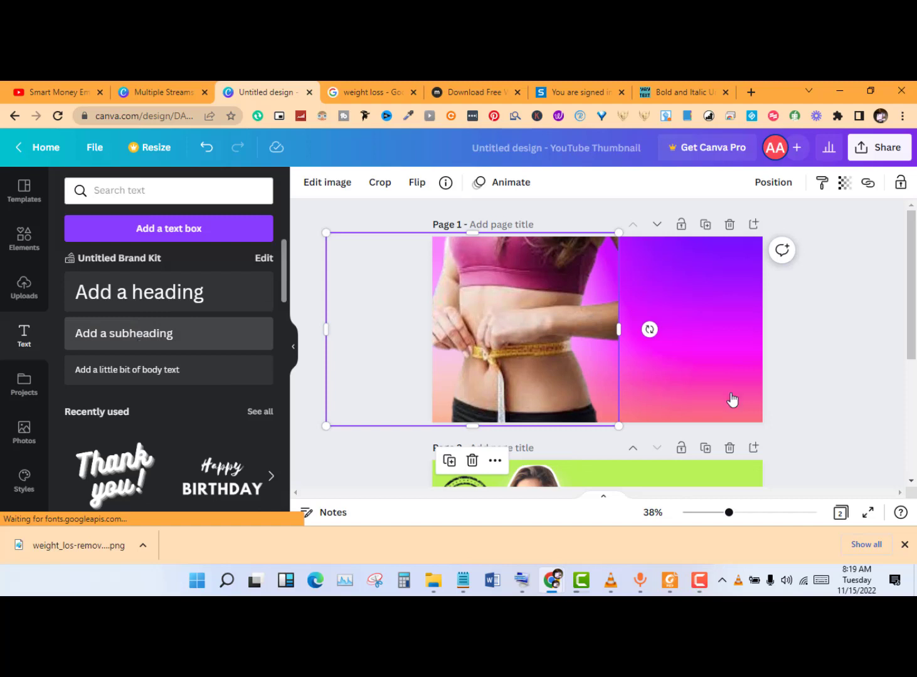
key("ctrl+z")
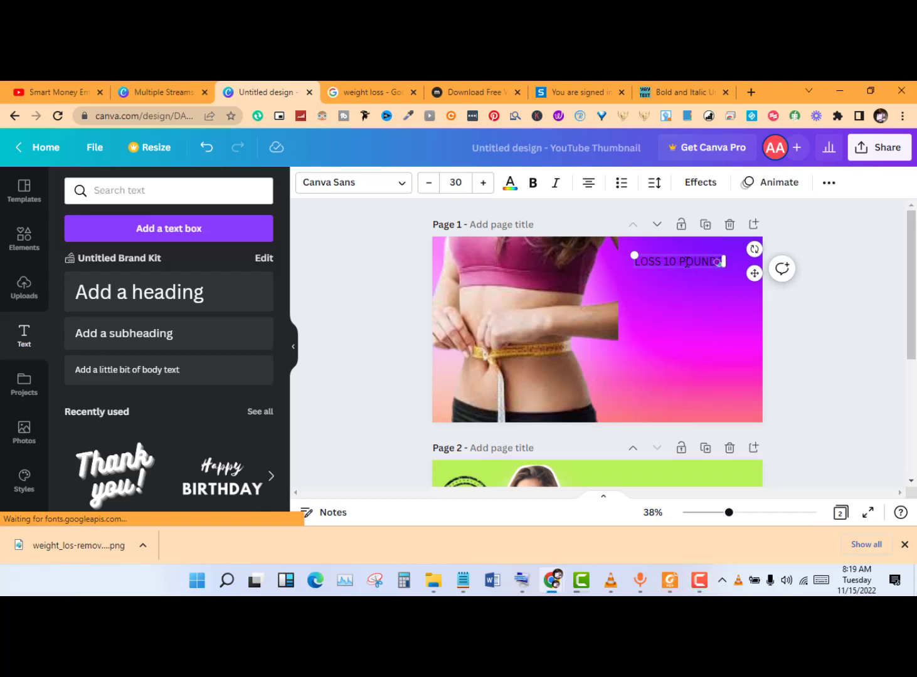
Make the "LOSS 10 POUNDS" text on page 1 bold and set its font size to 52
left_click(532, 185)
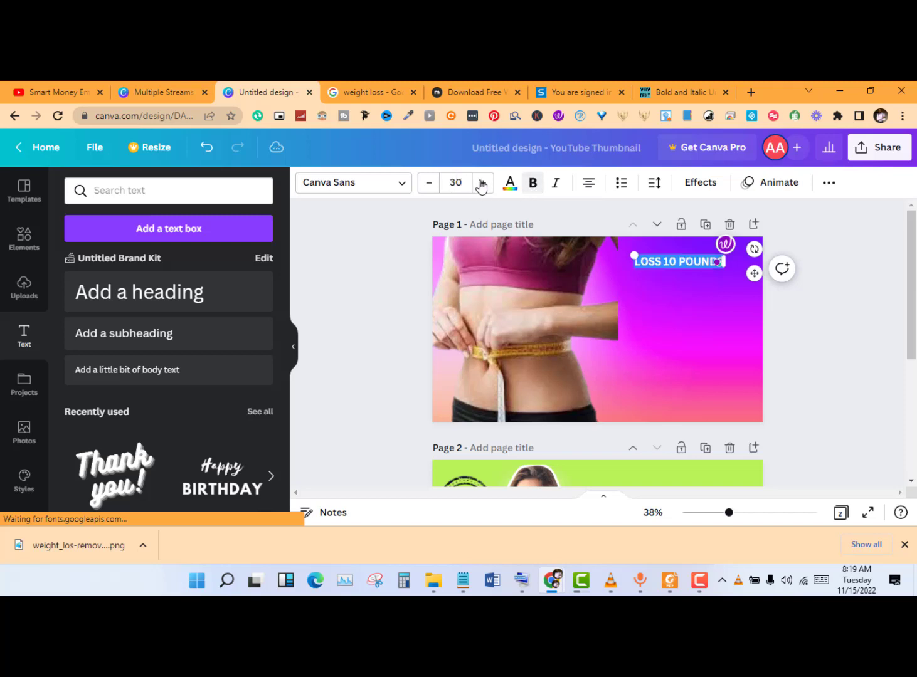
left_click(481, 187)
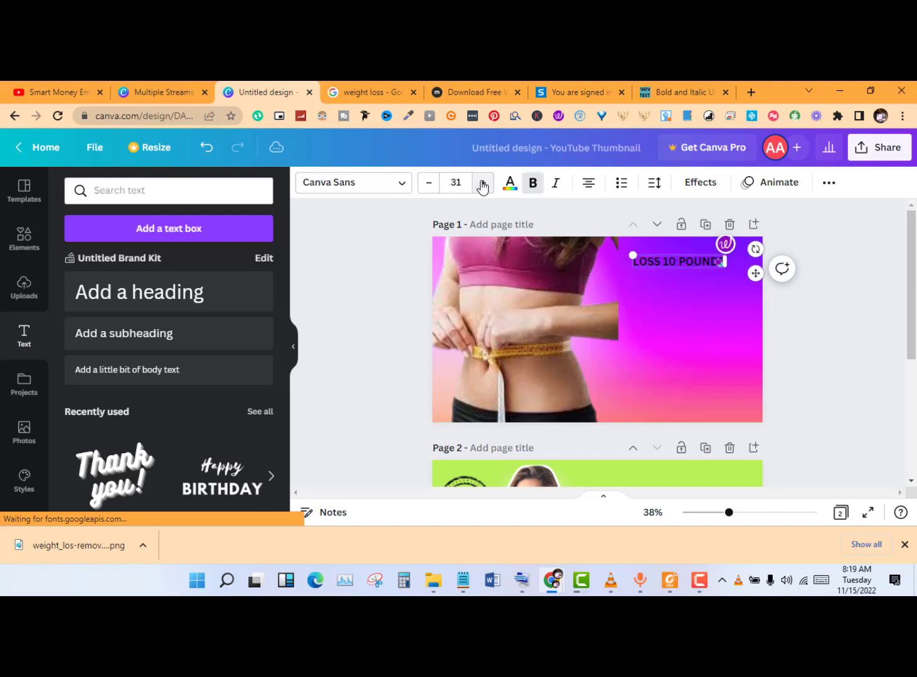
left_click(481, 187)
left_click(482, 188)
left_click(482, 187)
left_click(482, 187)
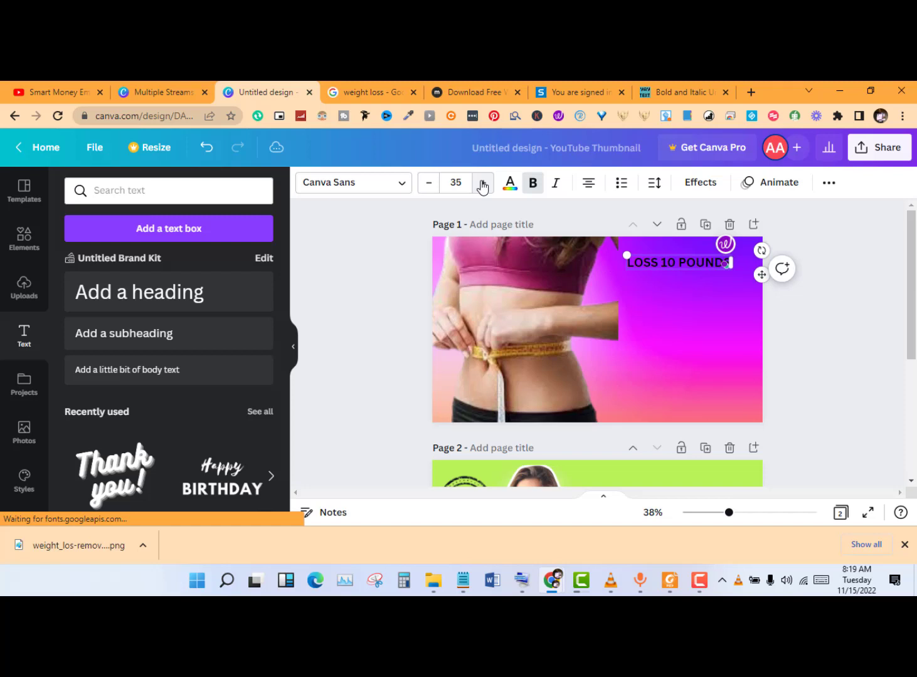
left_click(482, 187)
left_click(481, 187)
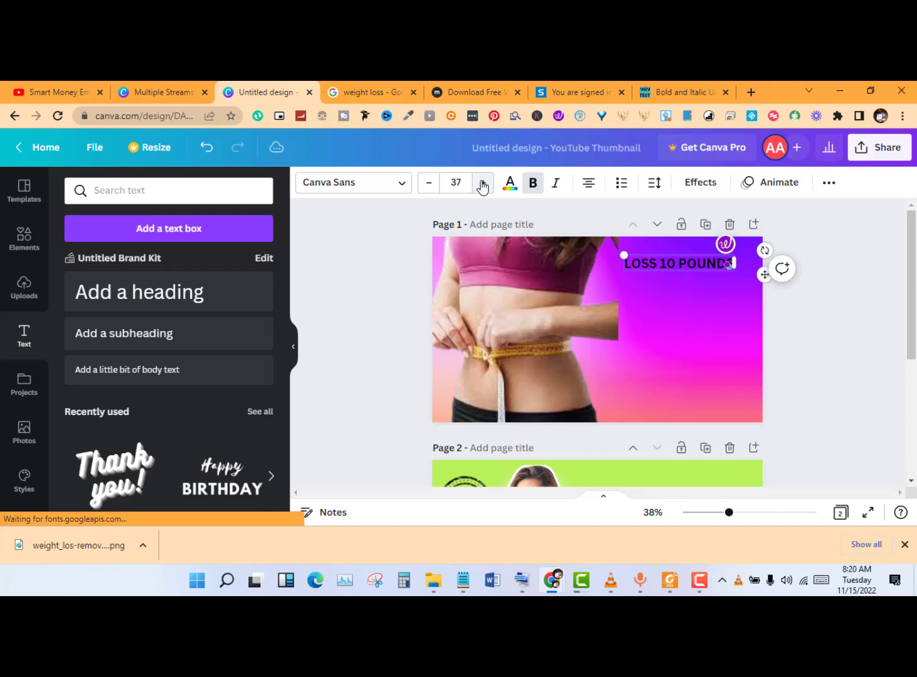
left_click(481, 187)
left_click(481, 187)
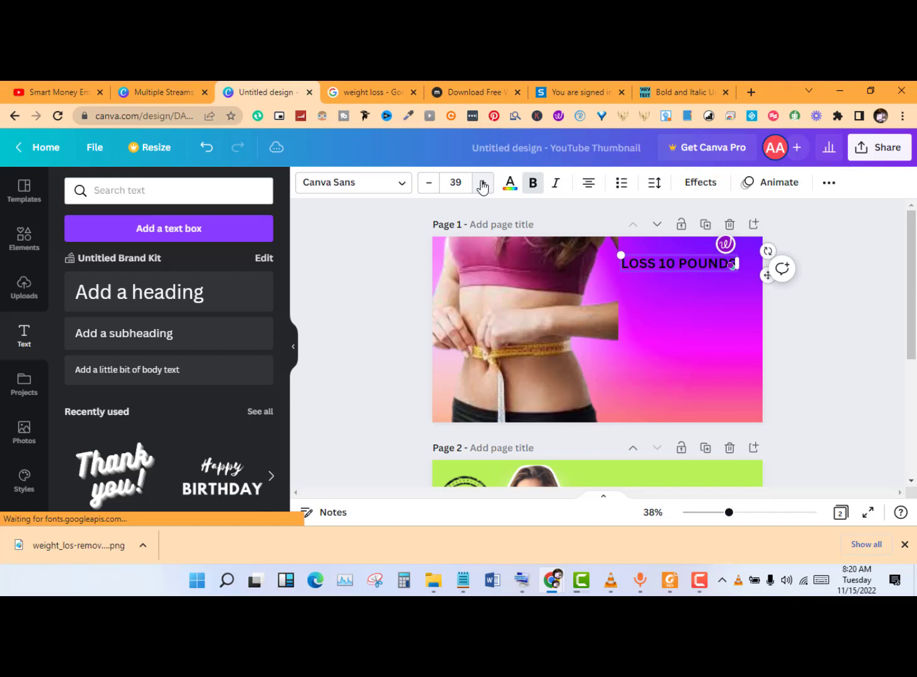
left_click(482, 187)
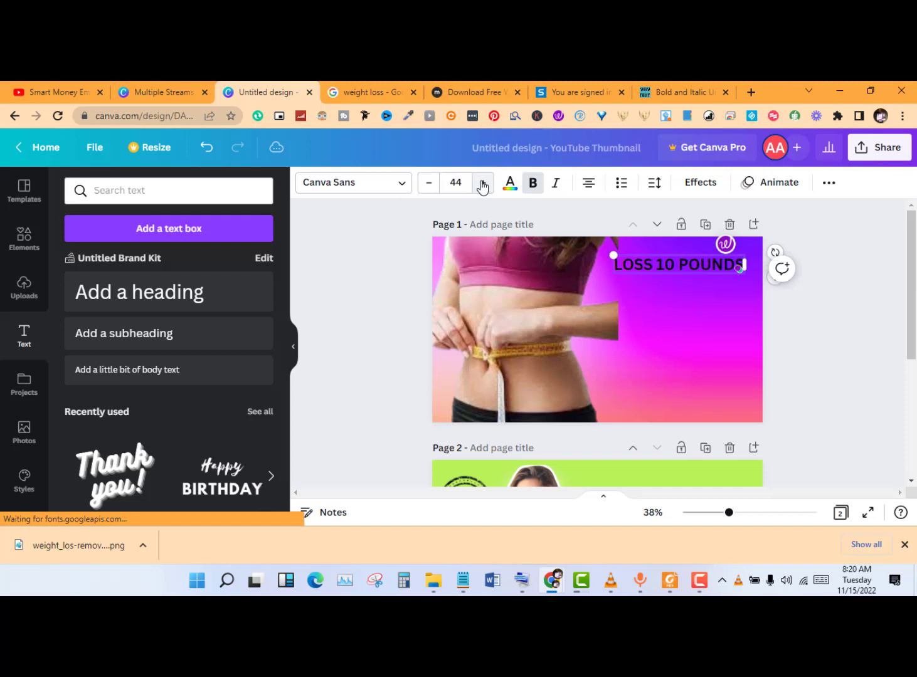
left_click(481, 187)
left_click(482, 188)
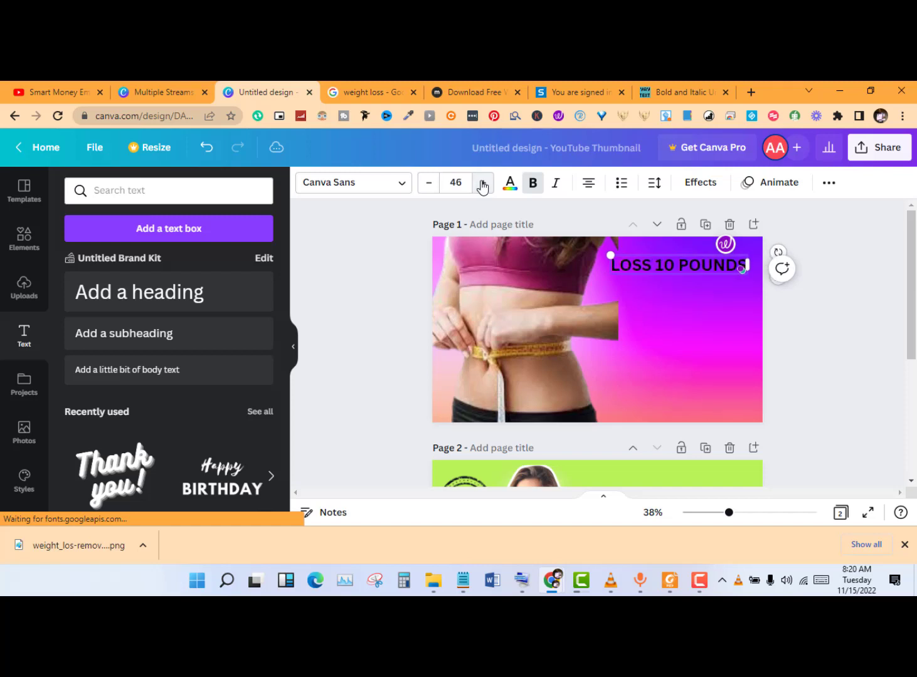
left_click(481, 187)
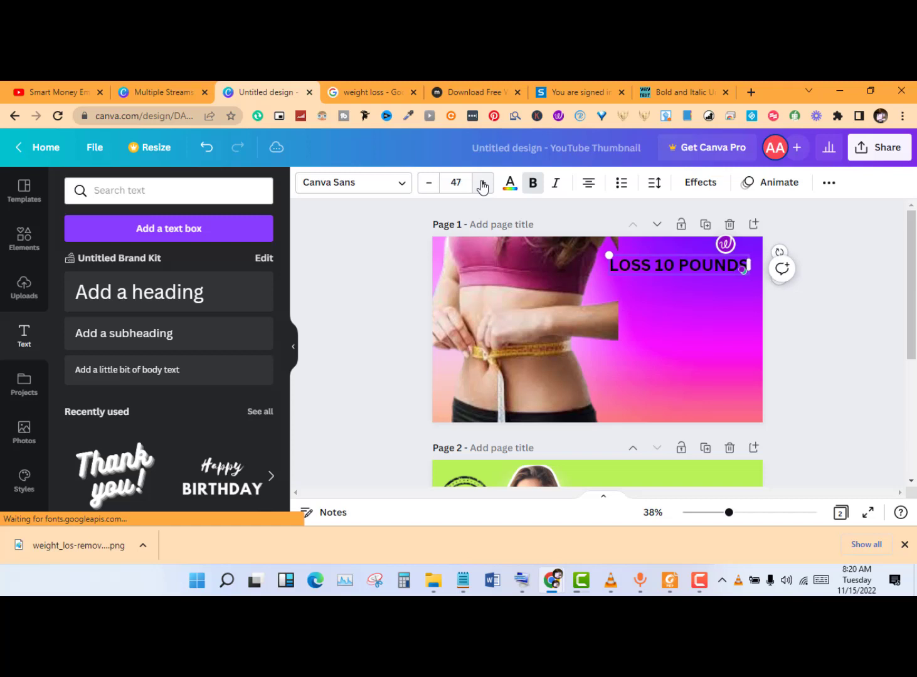
left_click(481, 187)
left_click(481, 188)
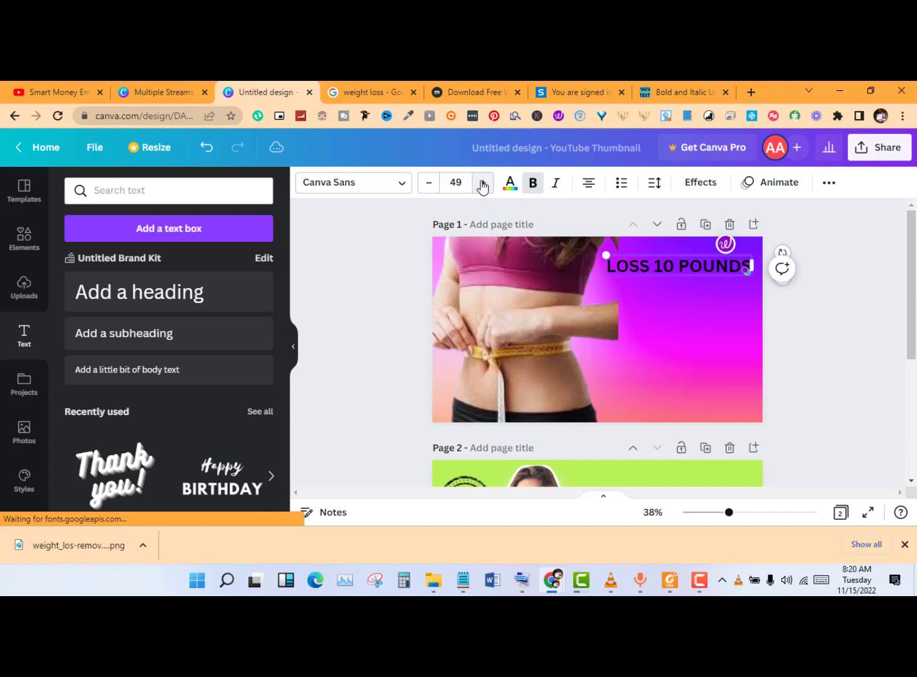
left_click(481, 186)
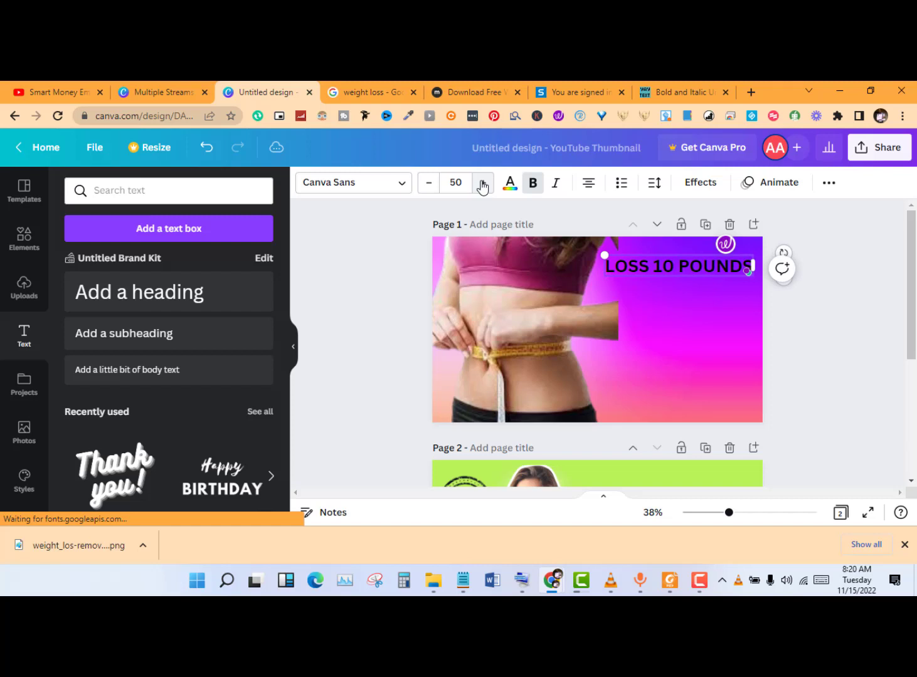
left_click(482, 187)
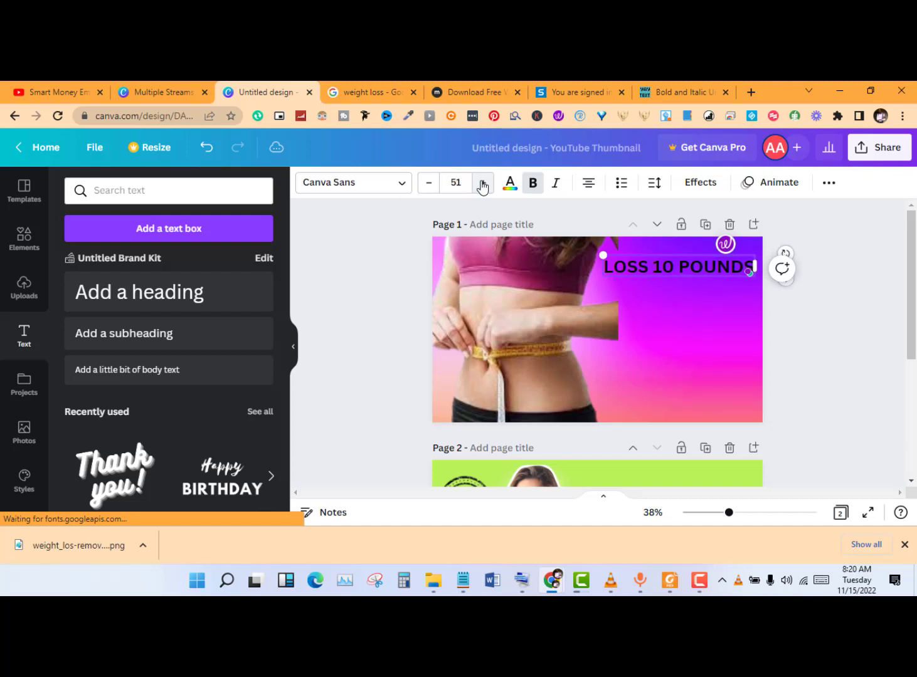
left_click(482, 187)
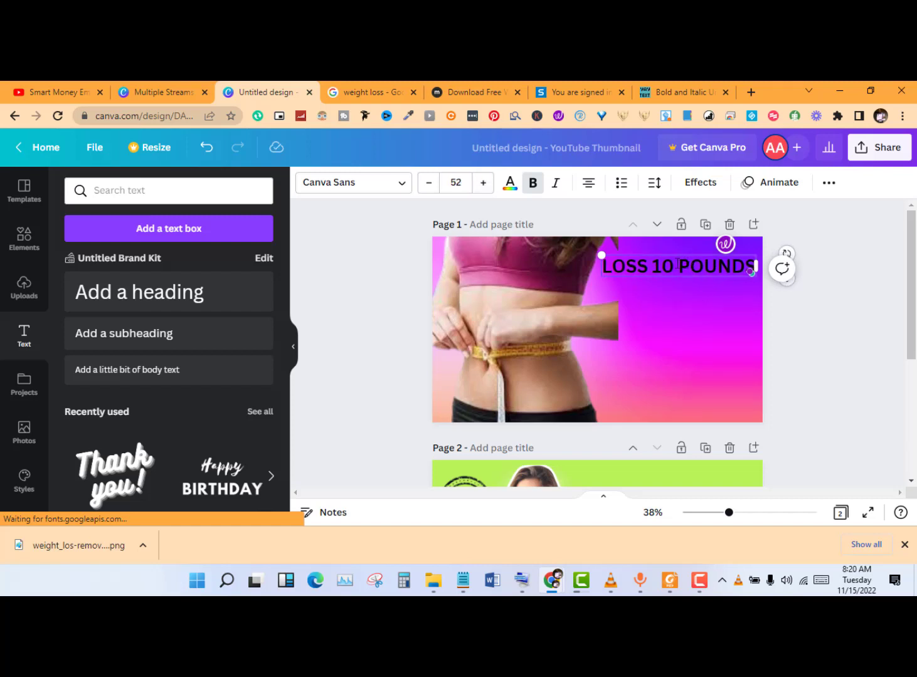
Shift the "LOSS 10 POUNDS" text slightly right, towards the edge of page 1
left_click(546, 280)
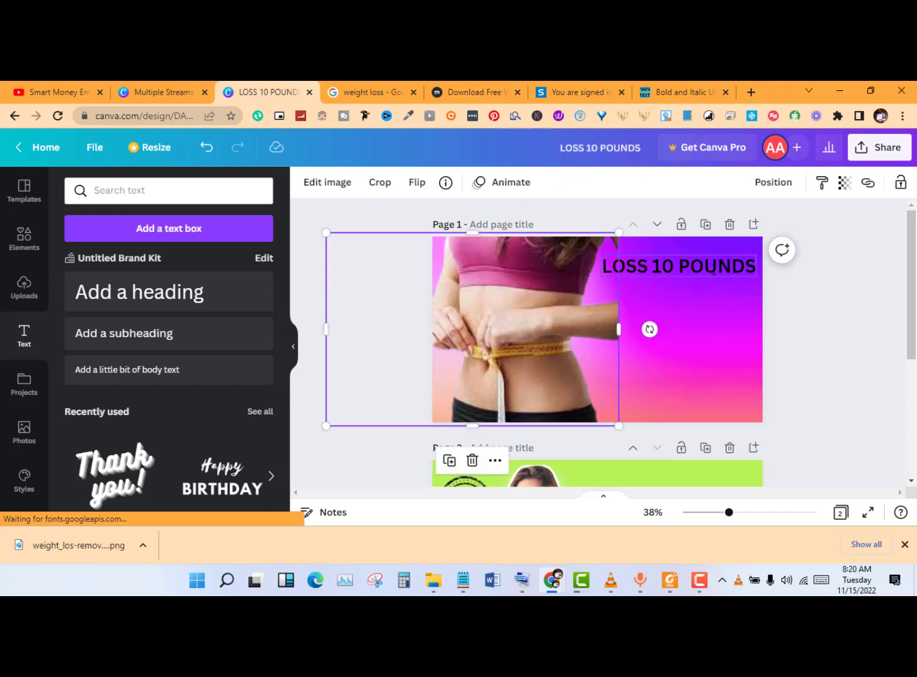
left_click(713, 271)
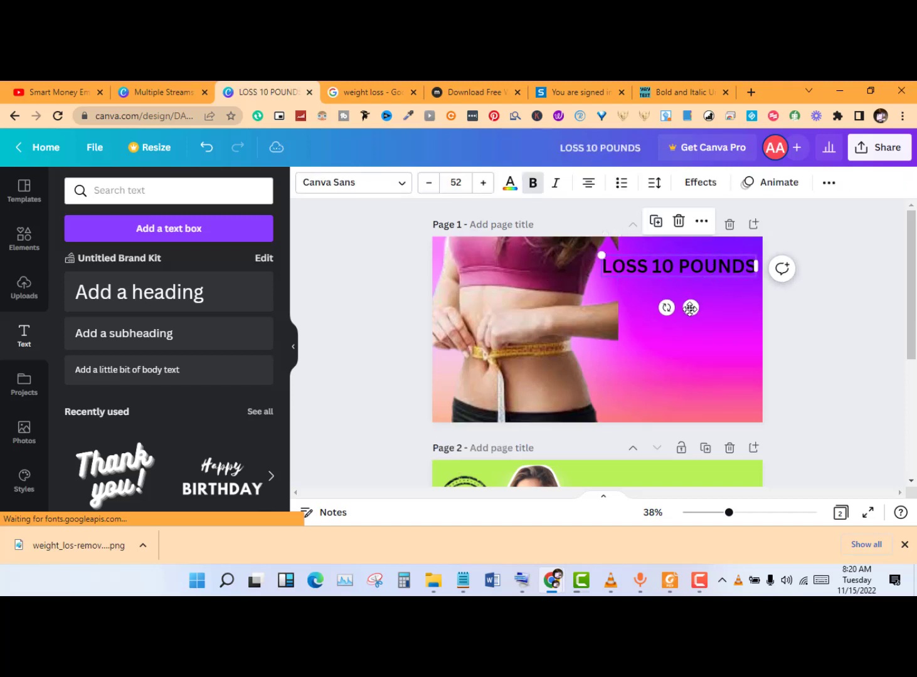
mouse_move(693, 309)
left_mouse_down()
mouse_move(698, 320)
mouse_move(694, 308)
left_mouse_up()
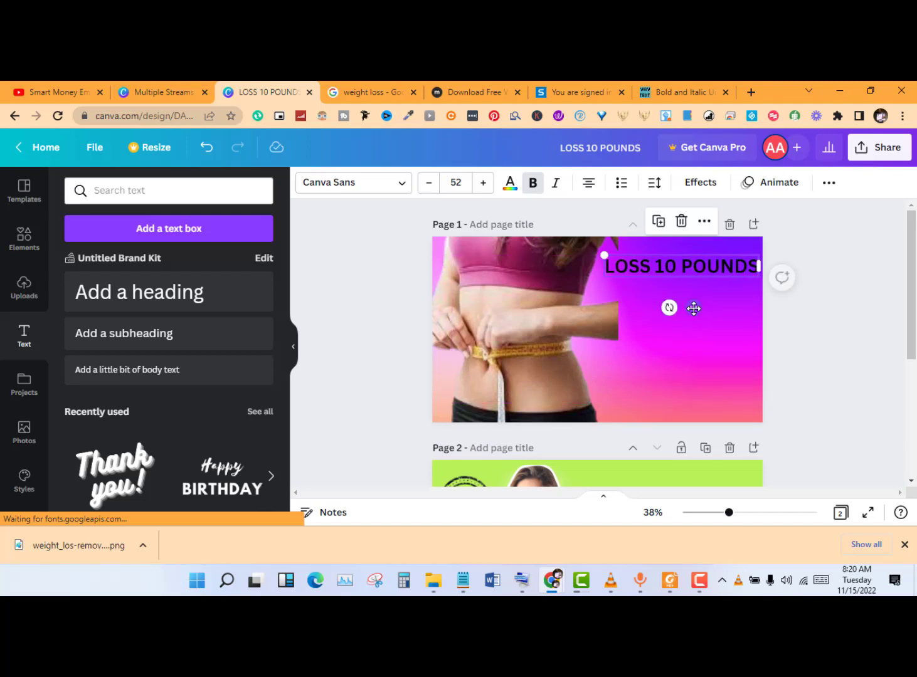
left_click(377, 238)
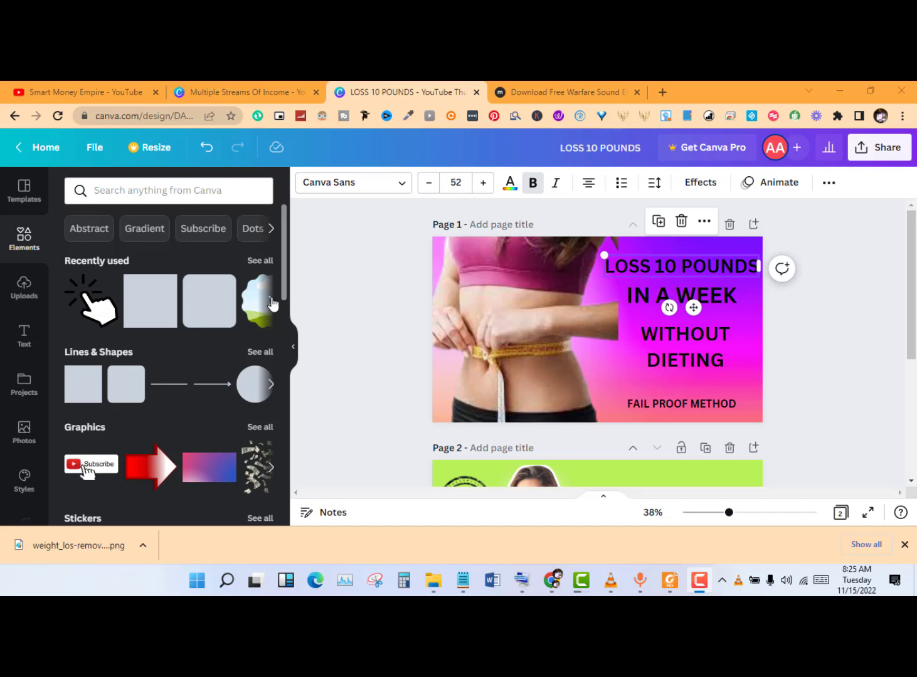
Add a square shape to page 1 and reshape it into a narrow bar fitted behind the "LOSS 10 POUNDS" text
left_click(145, 311)
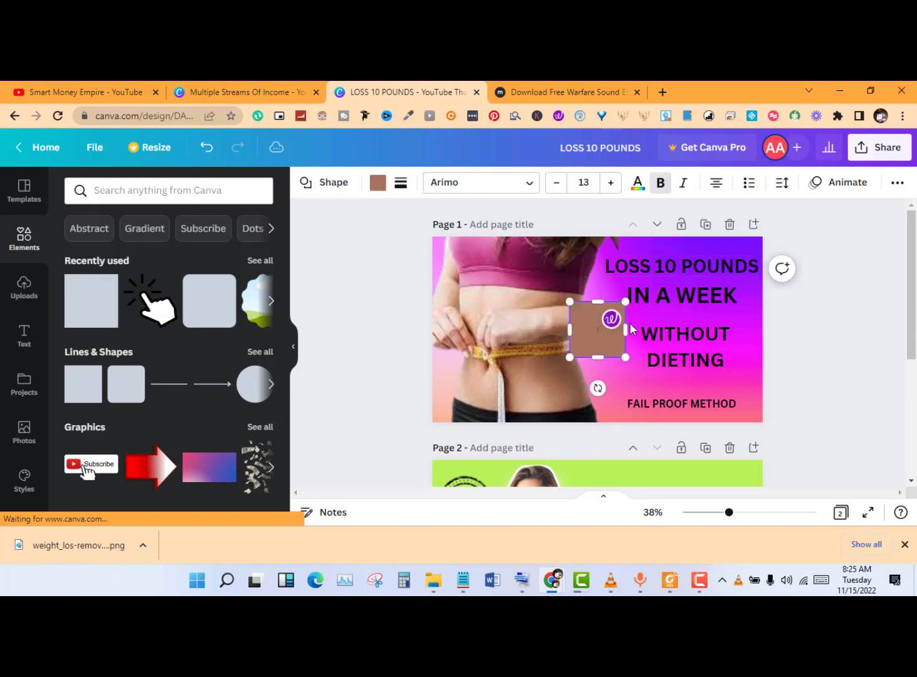
left_click_drag(627, 330, 728, 330)
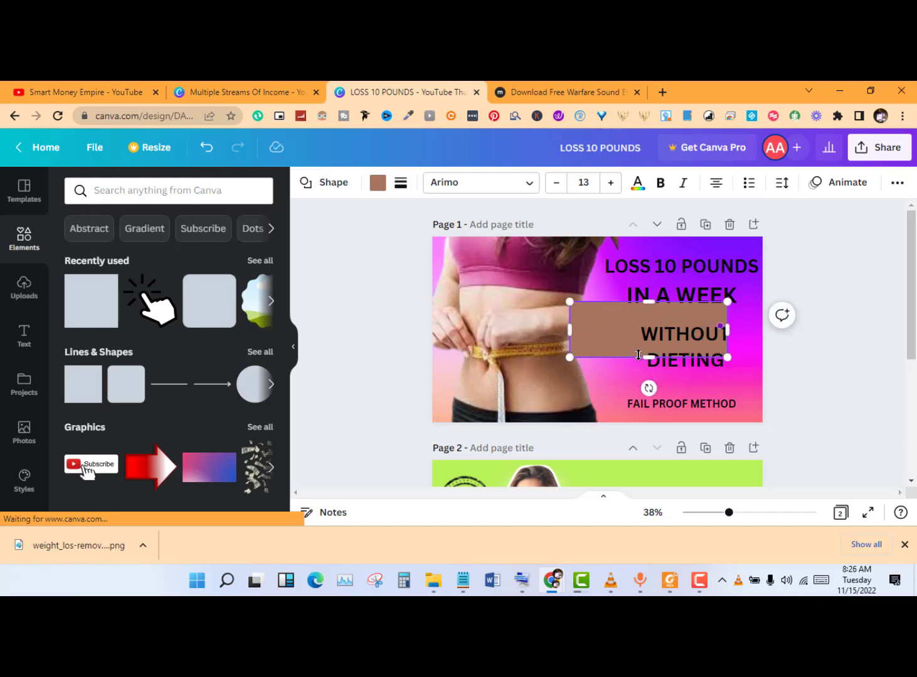
left_click_drag(649, 357, 692, 306)
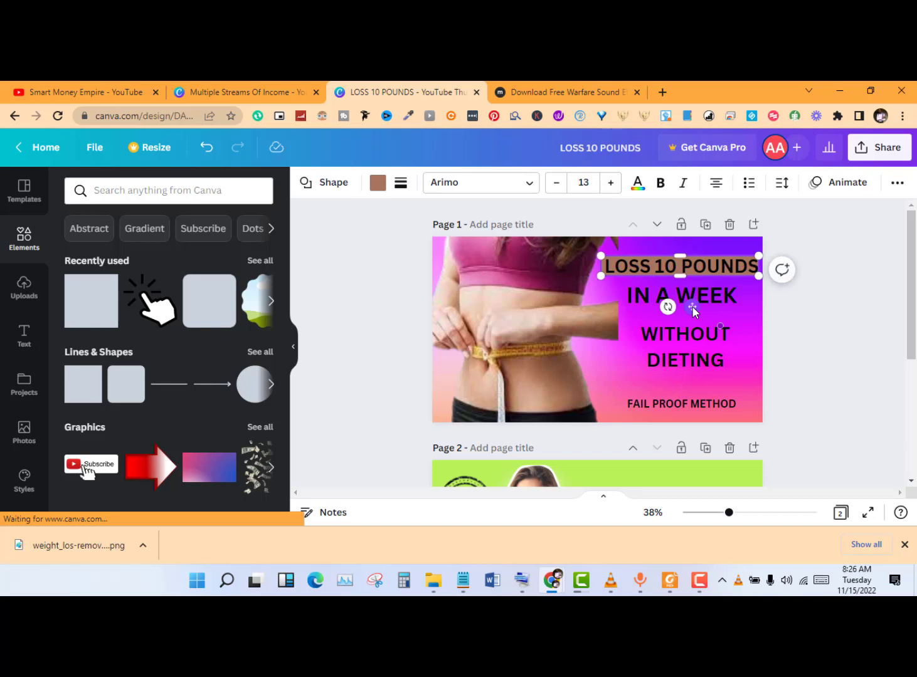
Fill the bar behind "LOSS 10 POUNDS" with white and deselect it
left_click(379, 183)
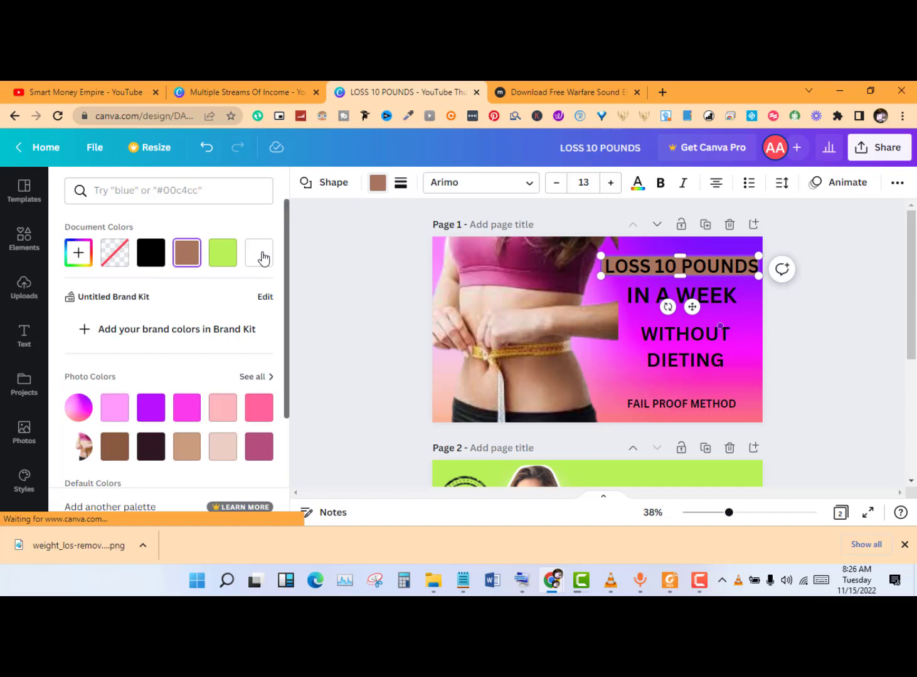
left_click(263, 258)
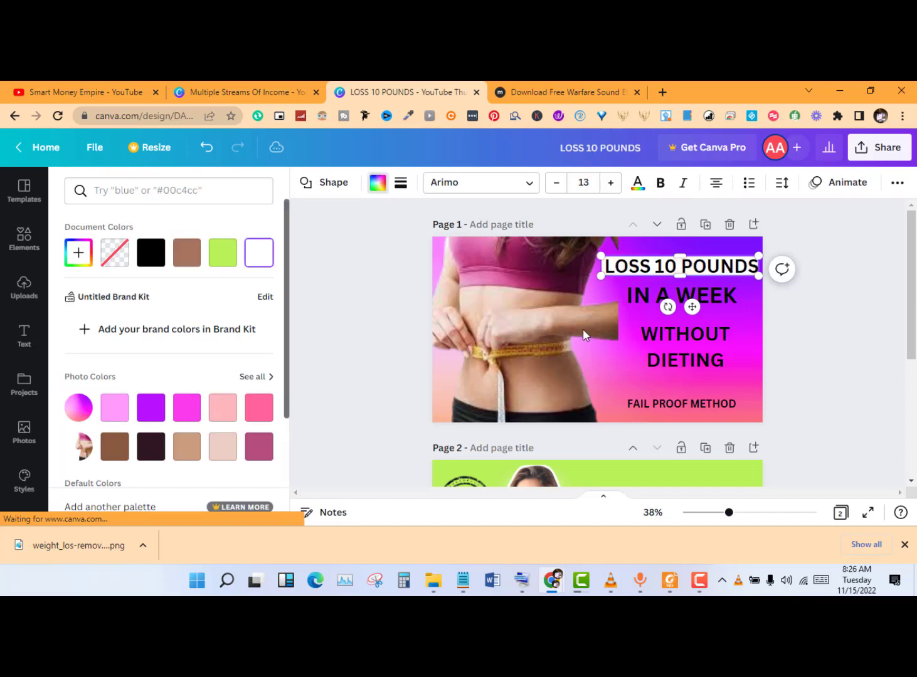
left_click(820, 317)
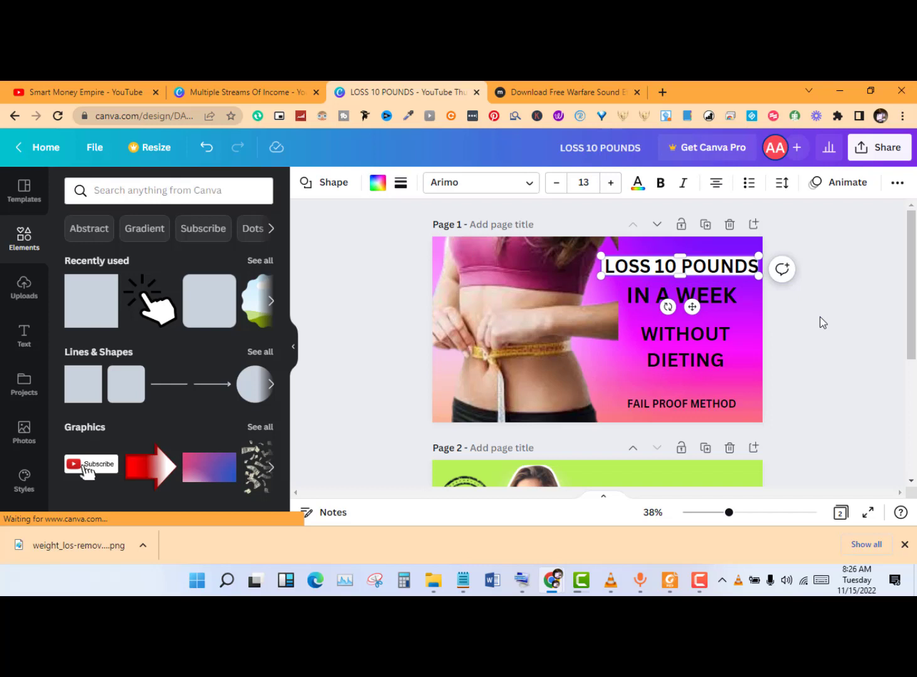
left_click(820, 317)
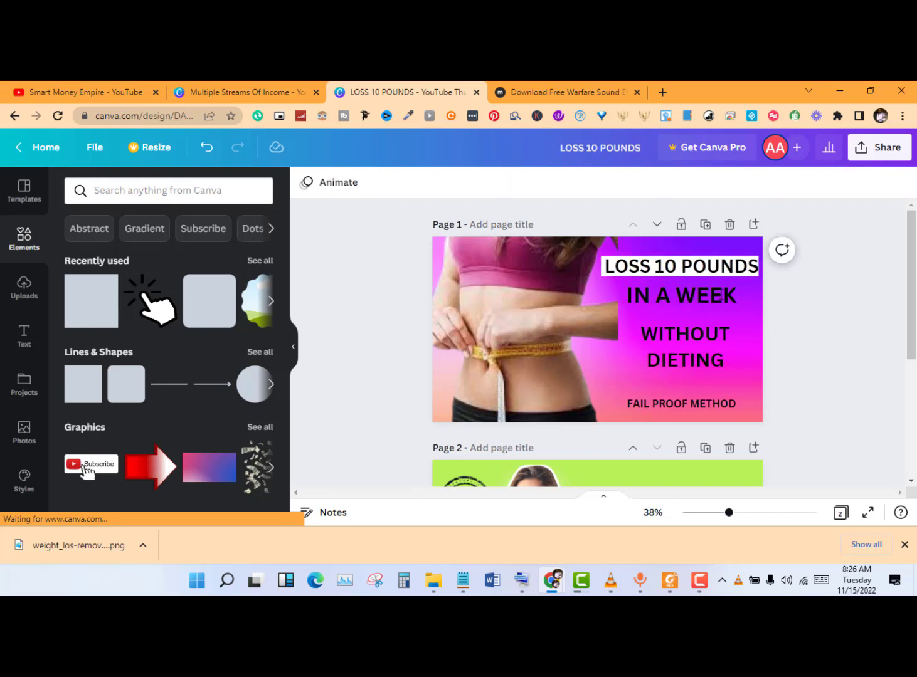
Move the "IN A WEEK" text slightly down and right, and change the lowest text line to "MY FAIL PROOF METHOD"
left_click(687, 305)
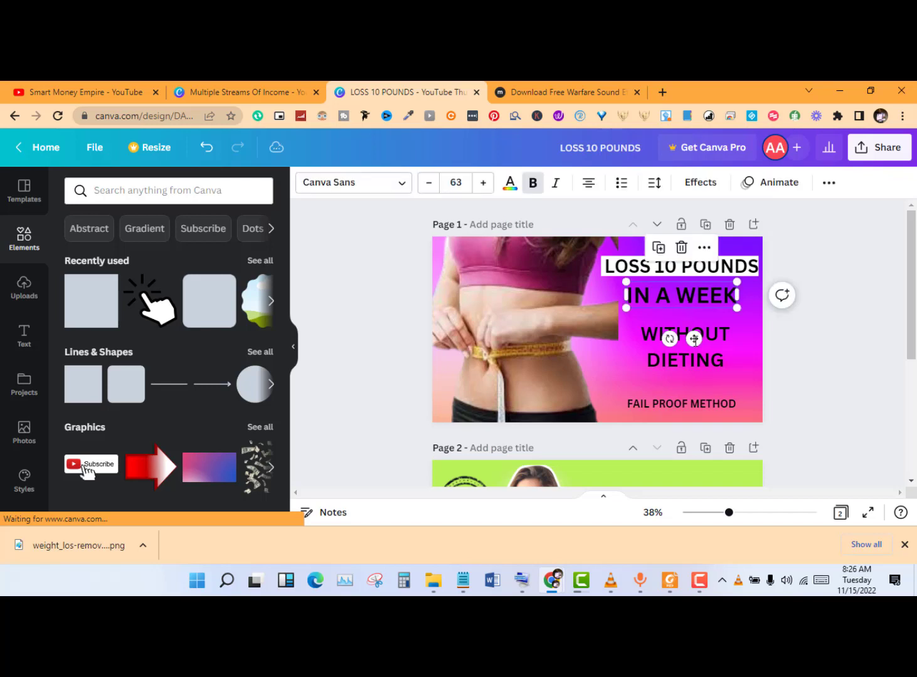
left_click_drag(693, 340, 697, 344)
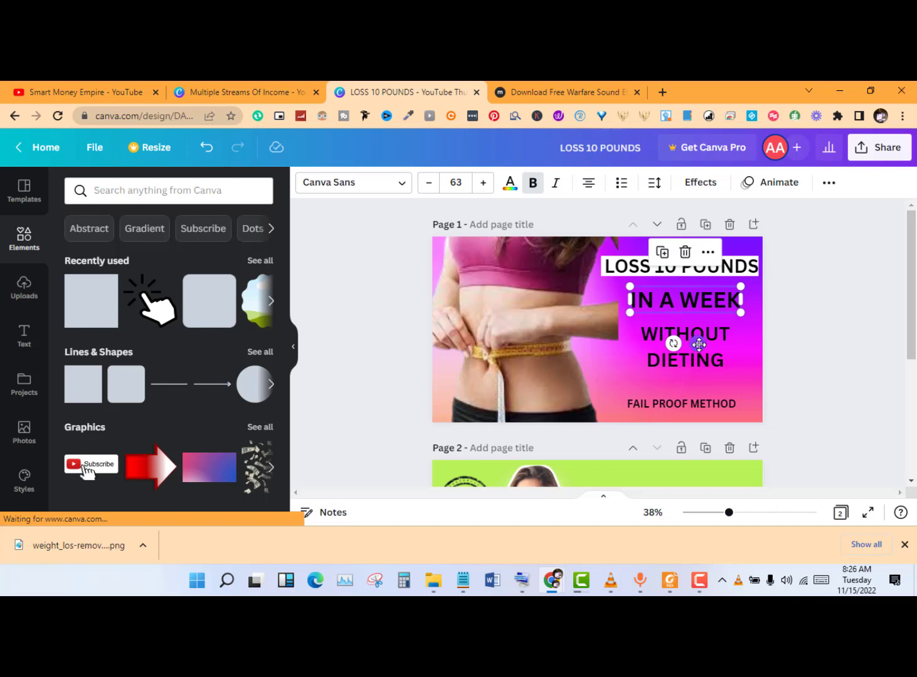
left_click(621, 404)
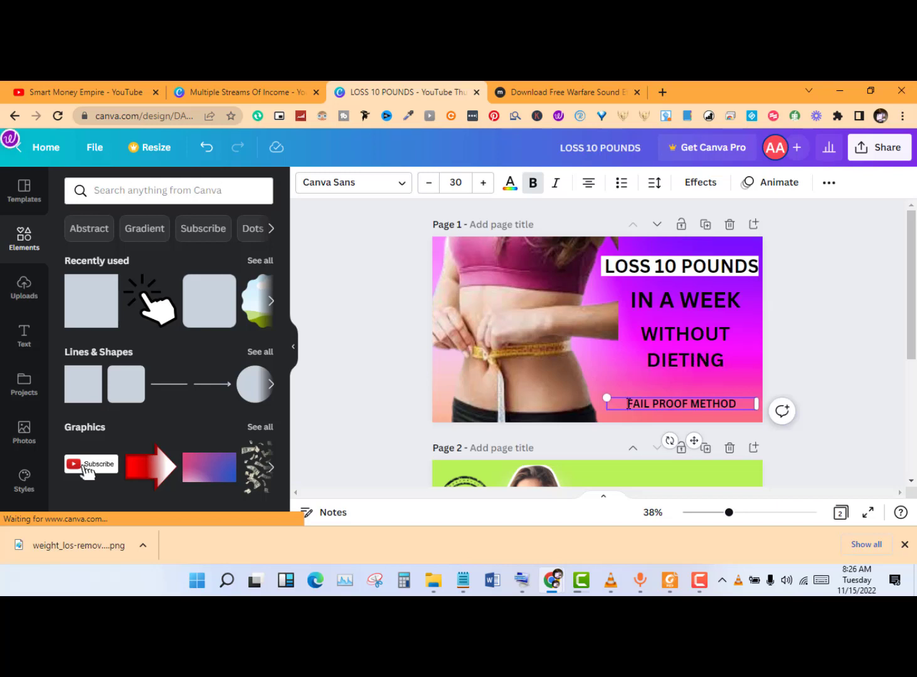
type("MY")
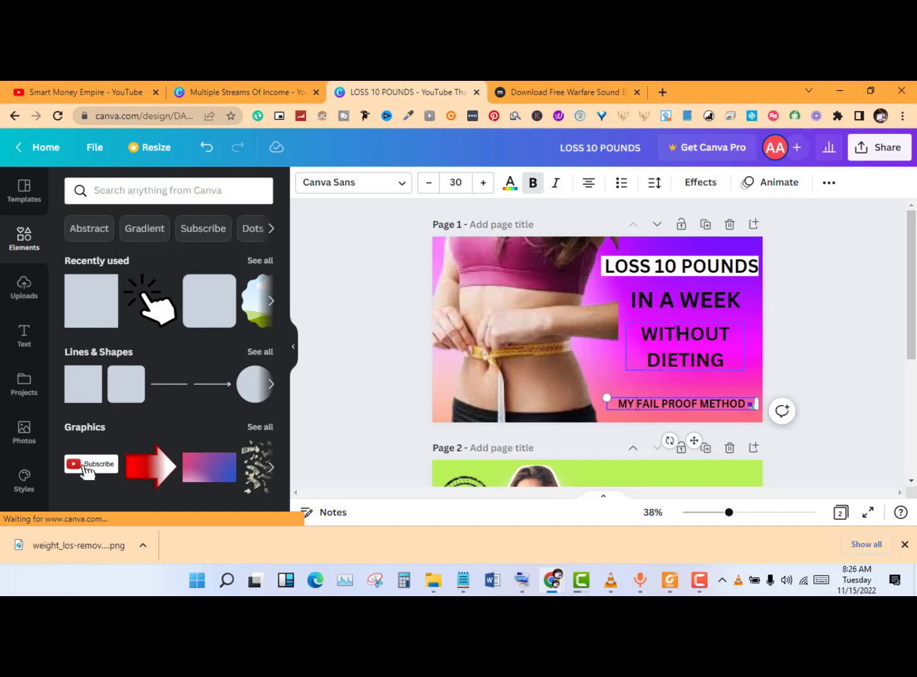
Add a rounded square shape and fit it as a white box behind the "WITHOUT DIETING" text
left_click(677, 331)
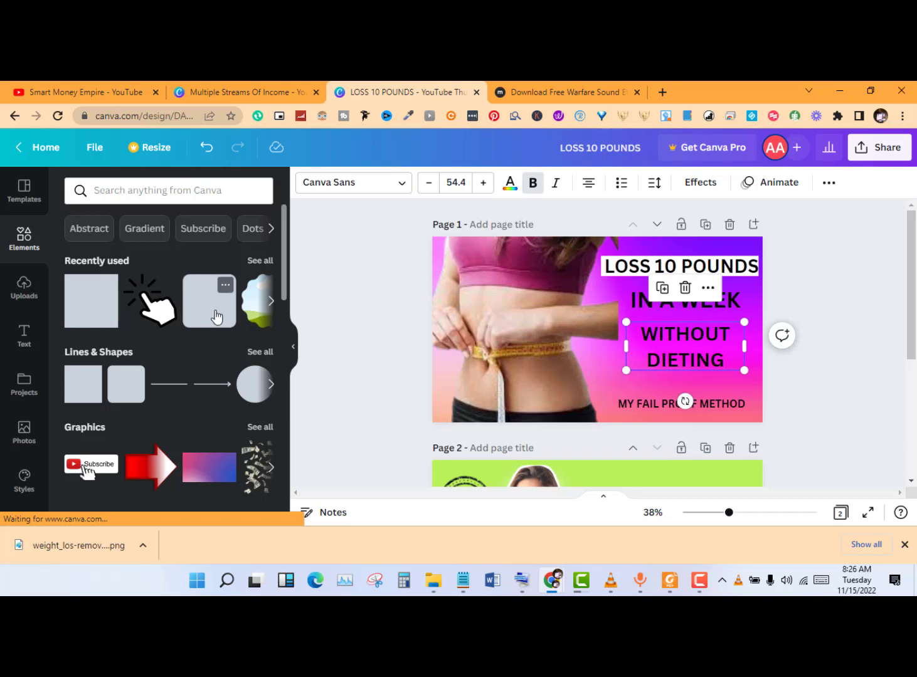
left_click(217, 316)
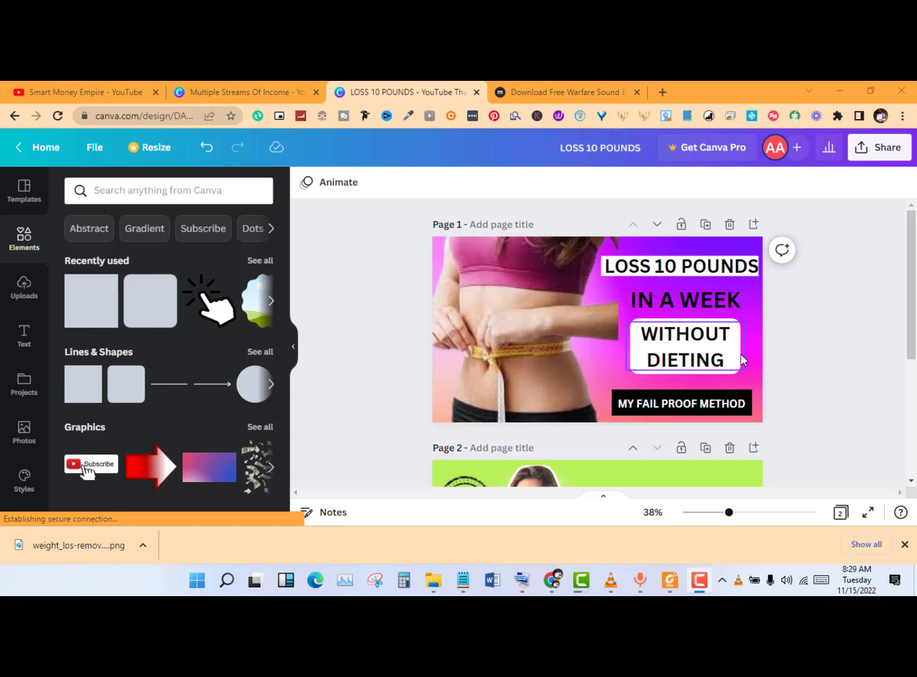
Insert the scalloped photo frame, place the waist cut-out inside it and position it at the upper left of page 1
left_click(544, 263)
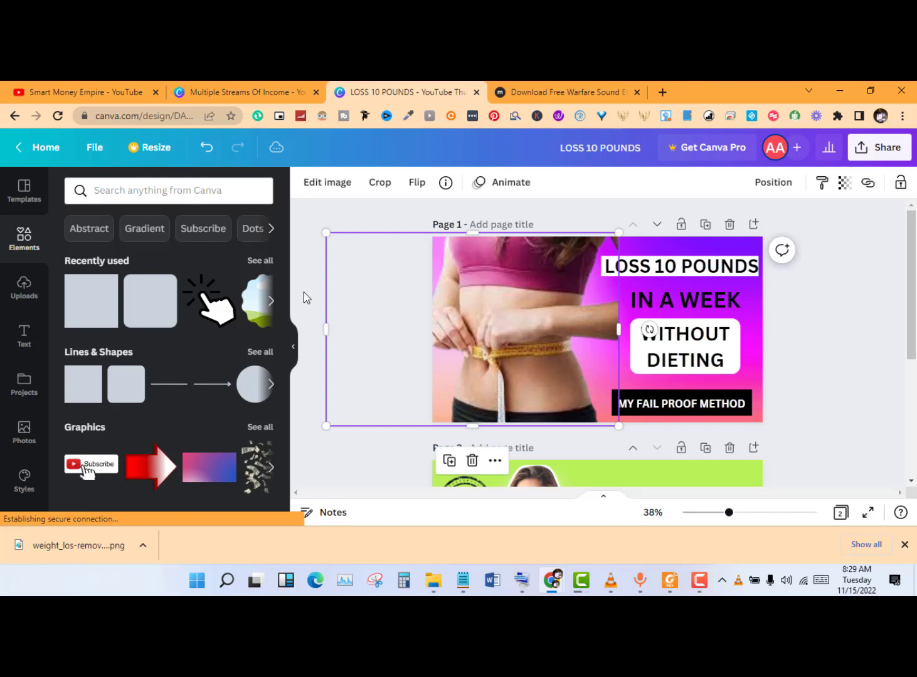
left_click(254, 304)
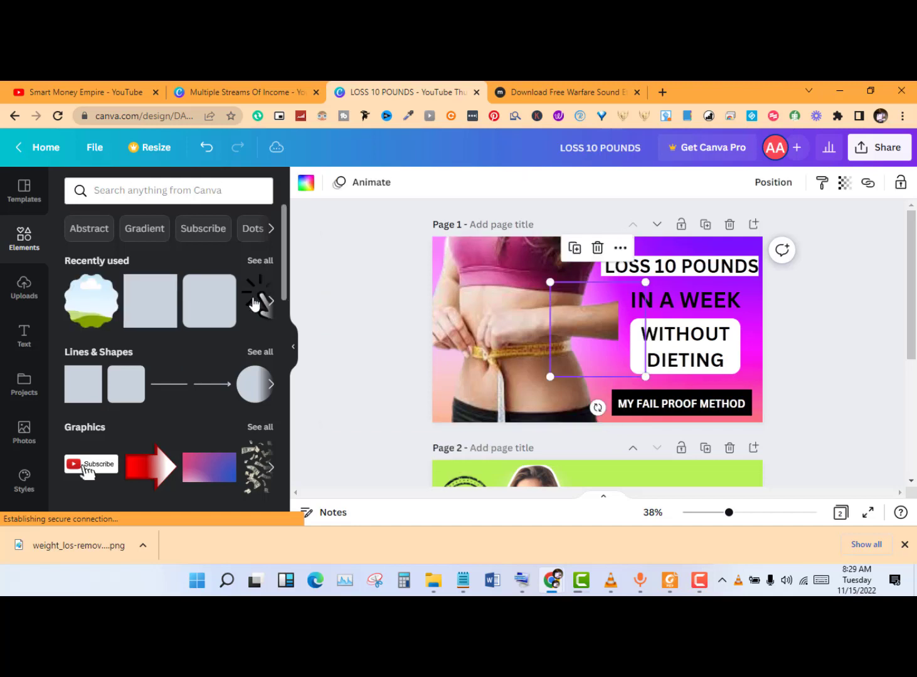
left_click(493, 304)
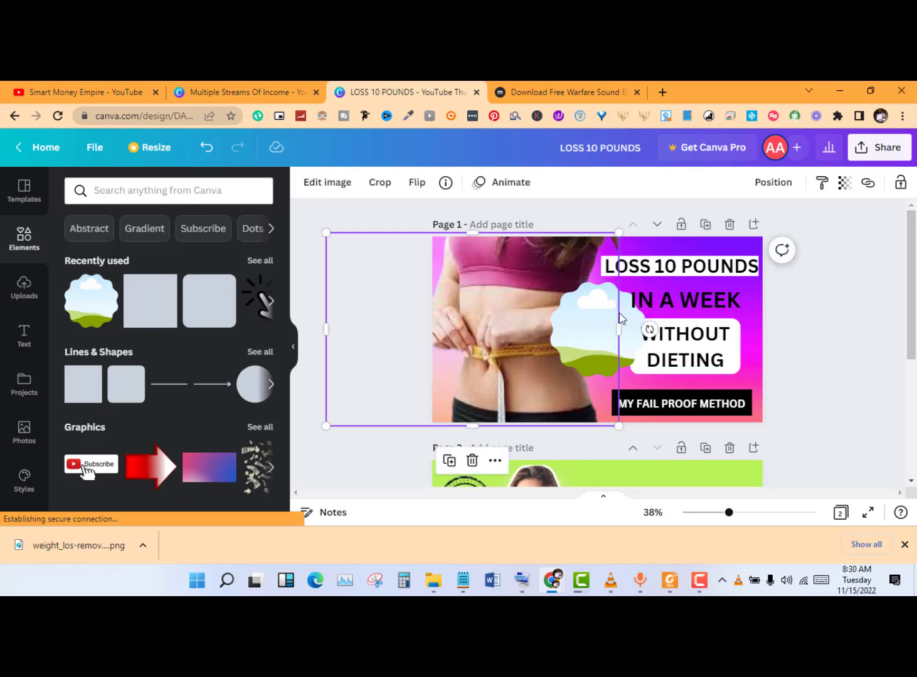
left_click_drag(552, 284, 599, 325)
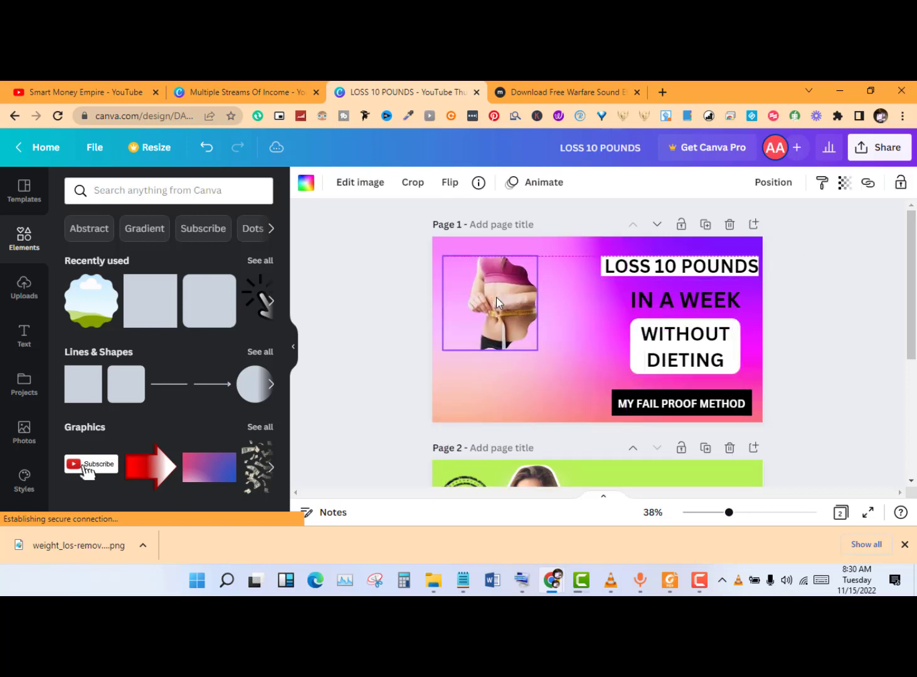
left_click(497, 298)
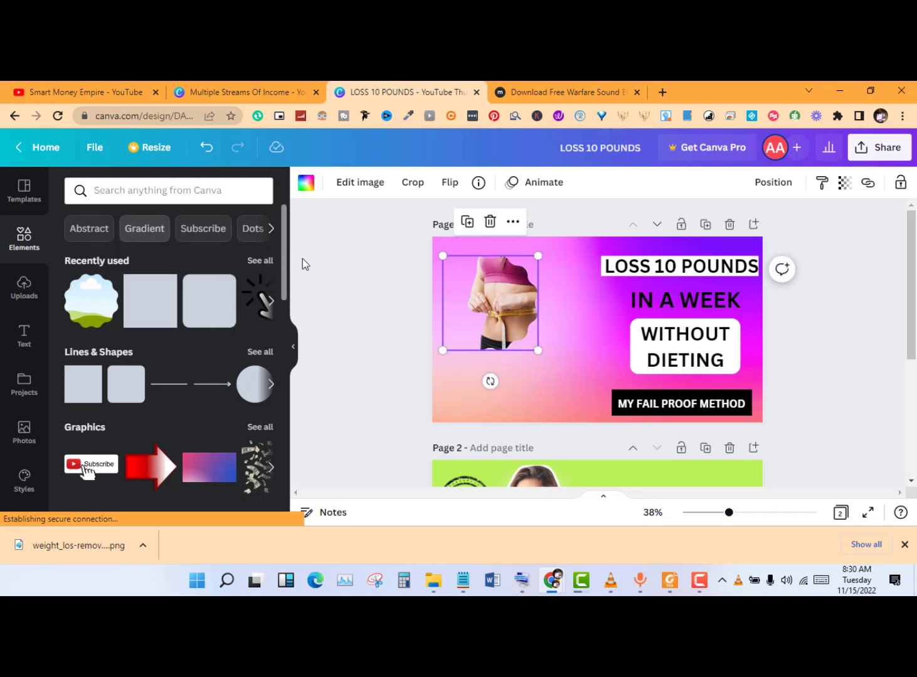
left_click(274, 229)
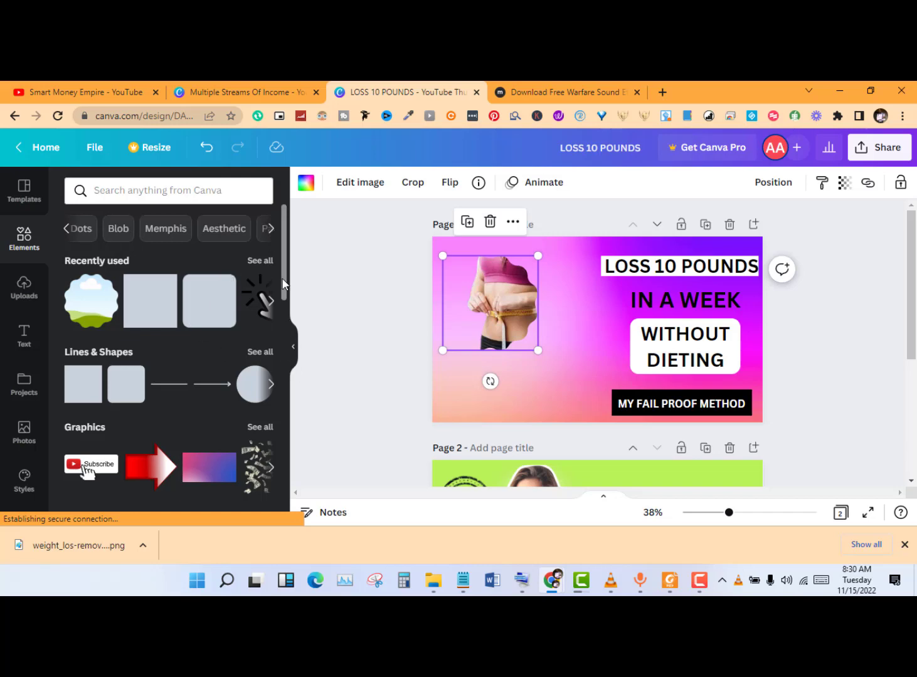
Replace the scalloped frame with a circular photo frame, place the waist cut-out inside it and position it at the upper left of page 1
left_click_drag(282, 284, 293, 212)
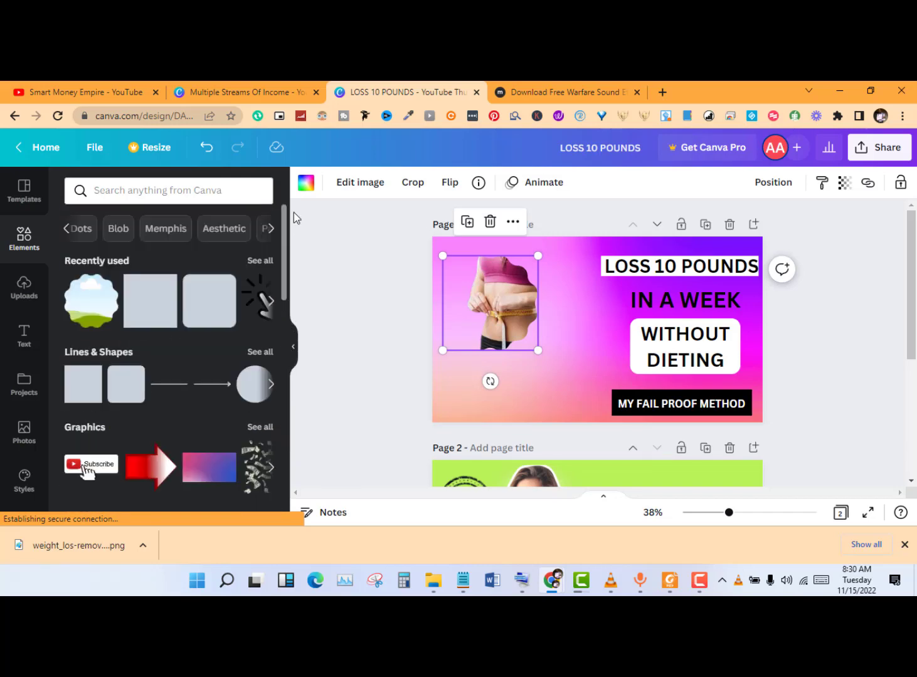
left_click(65, 229)
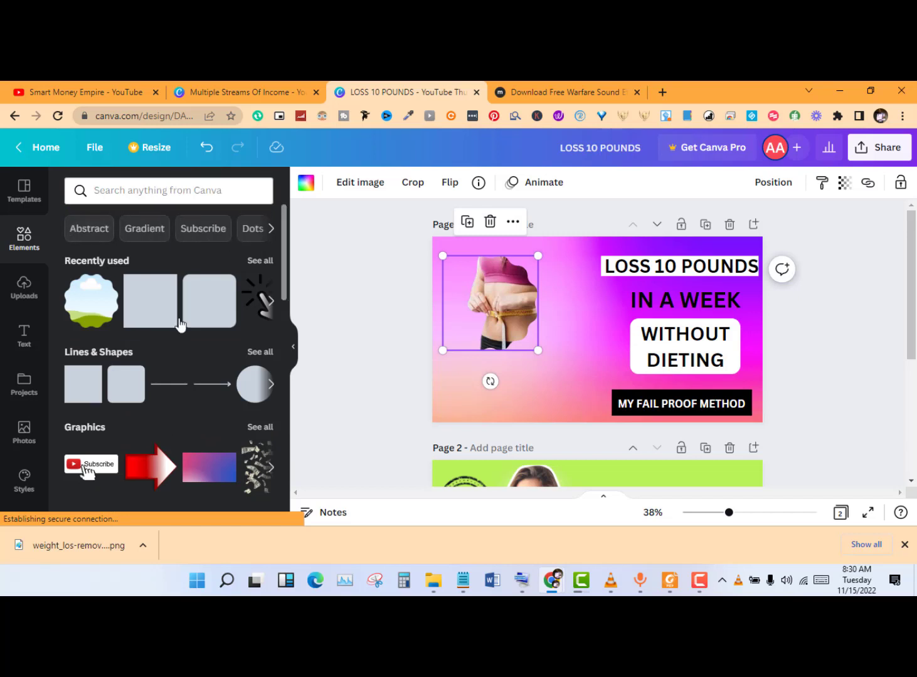
left_click(268, 262)
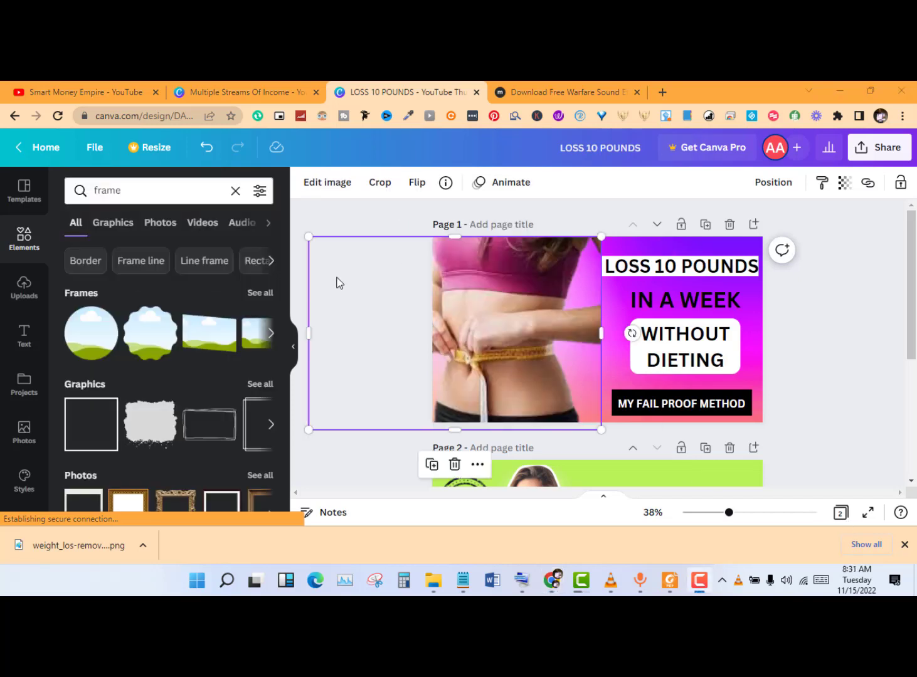
left_click(91, 349)
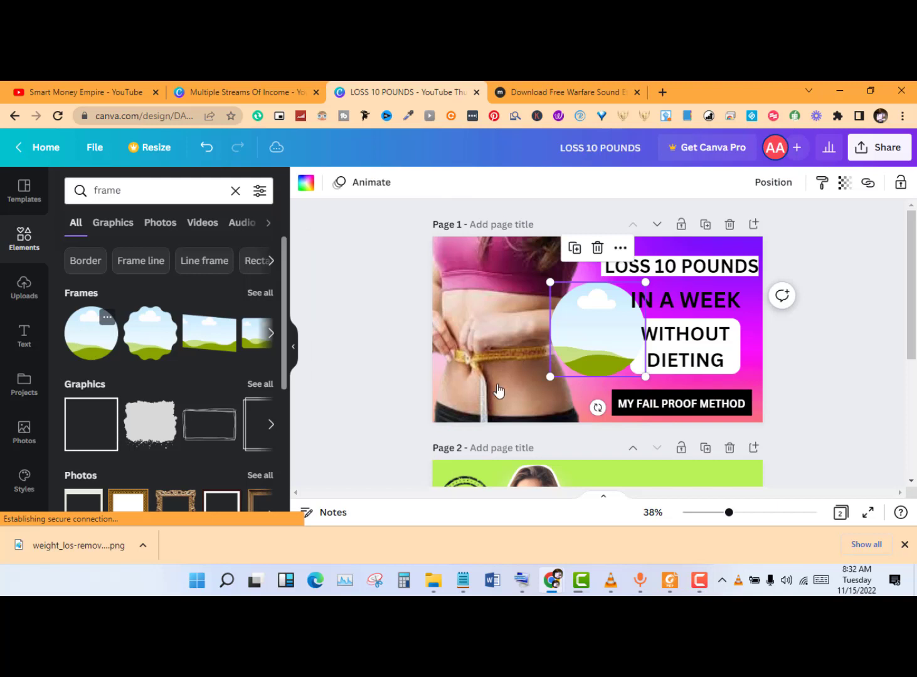
left_click(487, 312)
left_click_drag(557, 323, 481, 299)
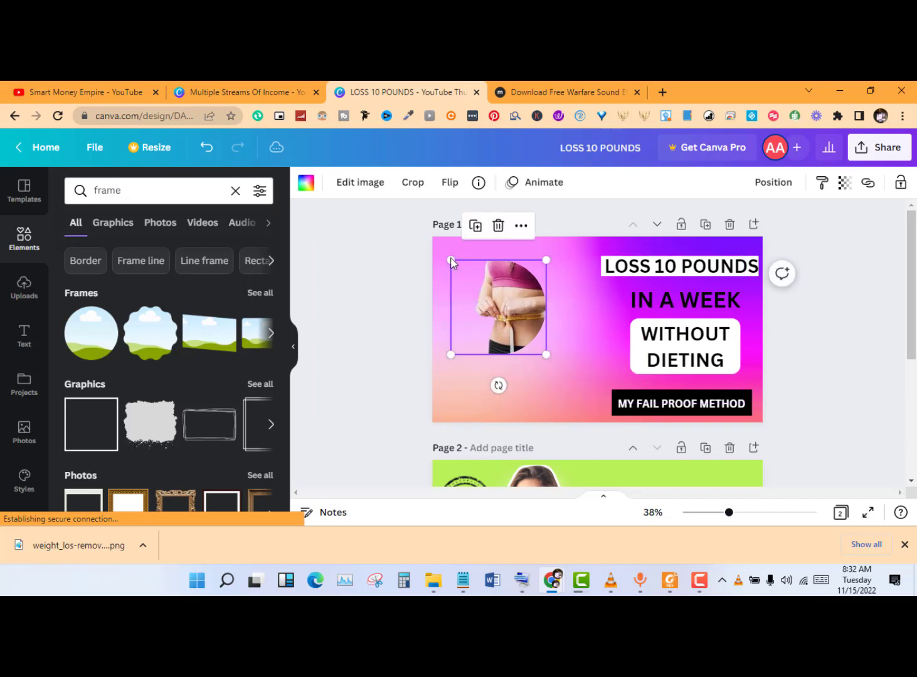
Enlarge the circular waist photo until it fills the height of page 1 beside the text, and deselect it
left_click_drag(452, 261, 428, 235)
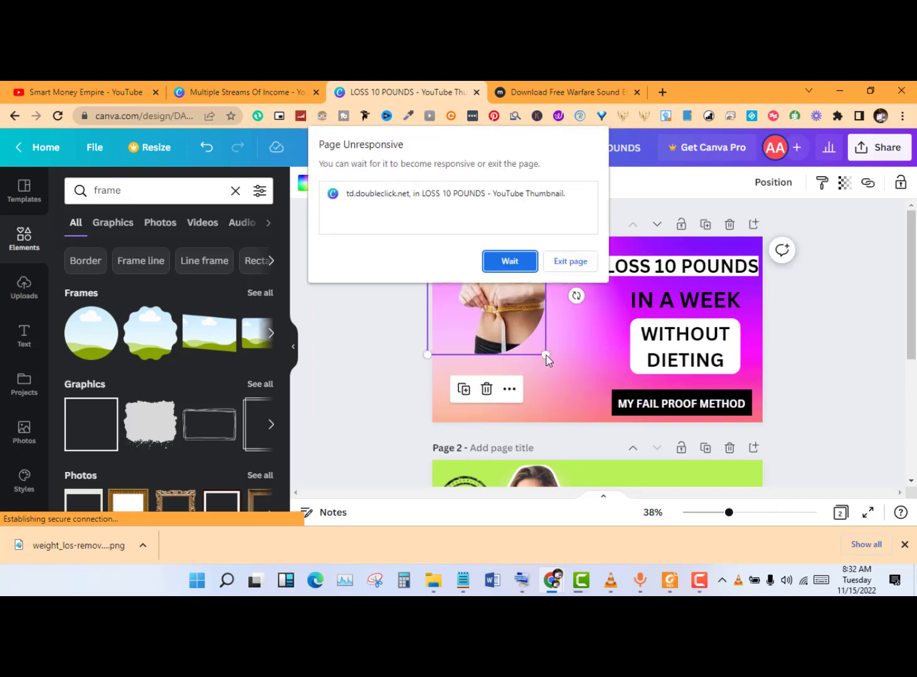
left_click(529, 260)
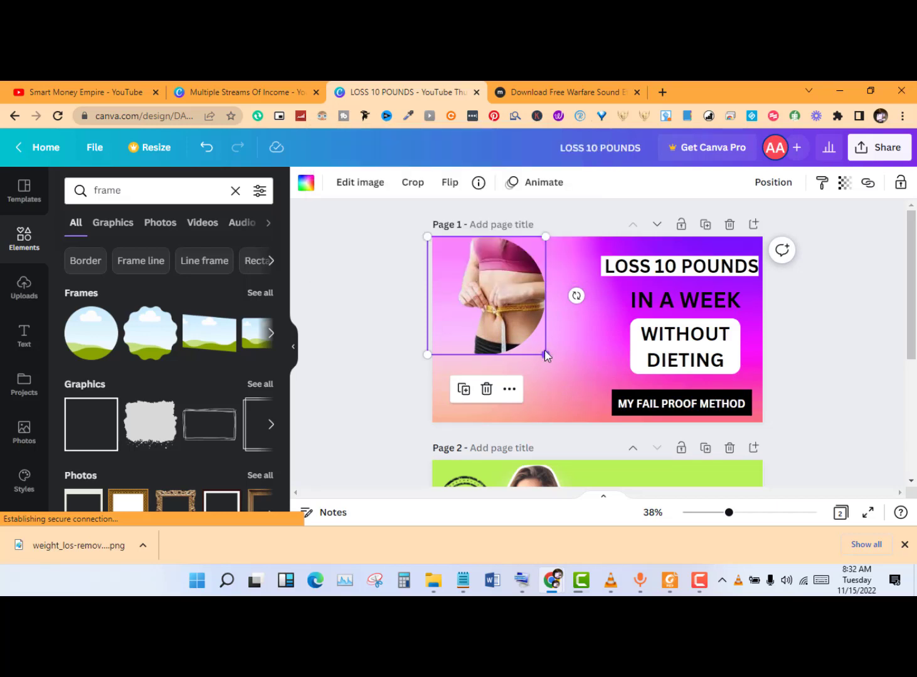
left_click_drag(559, 365, 631, 396)
left_click(857, 342)
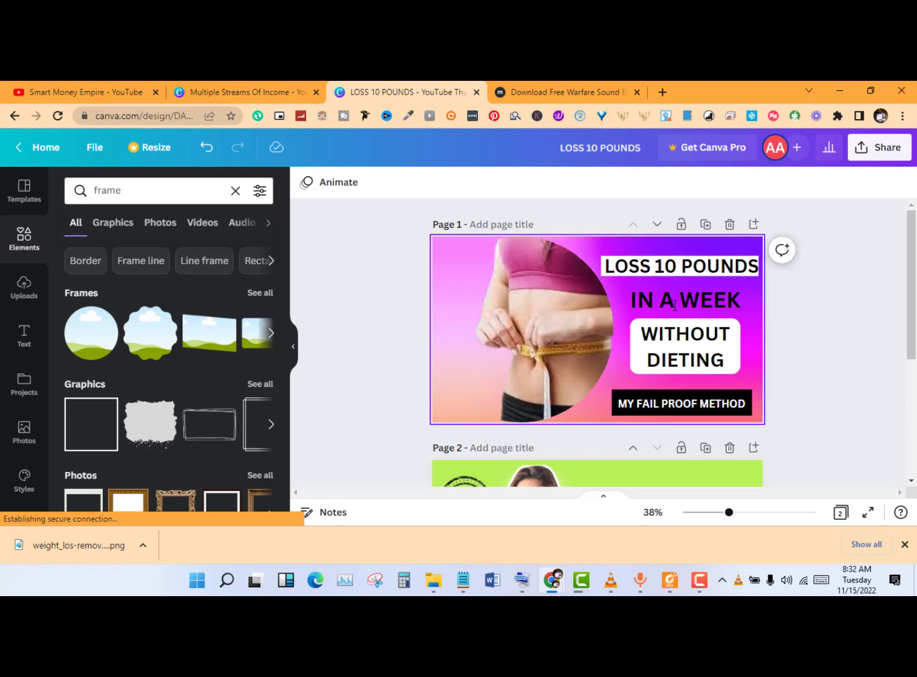
Look at the video thumbnails on the Smart Money Empire YouTube channel and return to the LOSS 10 POUNDS design
left_click(98, 88)
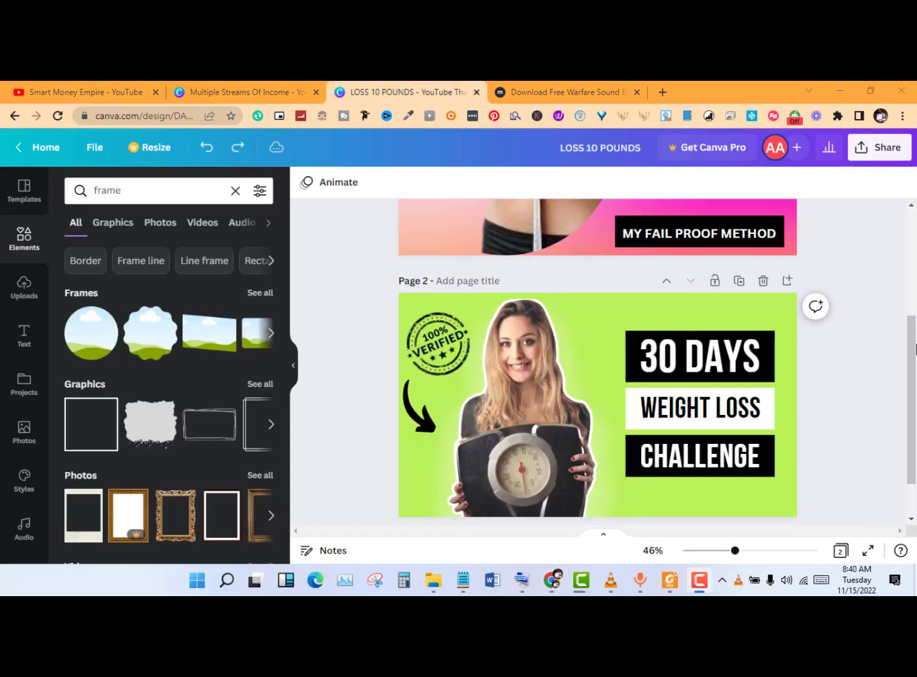
left_click_drag(912, 360, 916, 280)
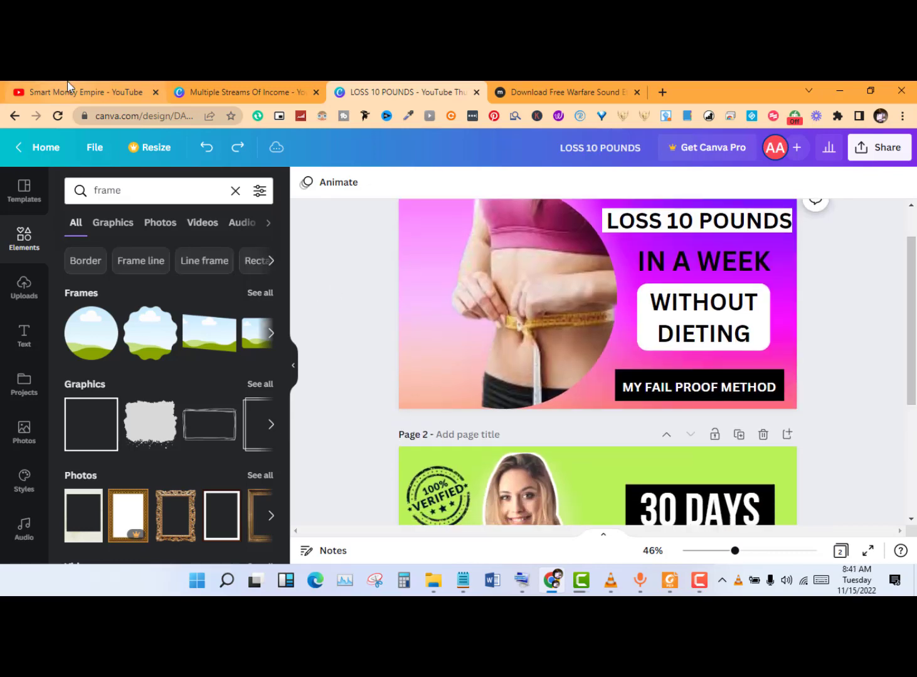
left_click(68, 87)
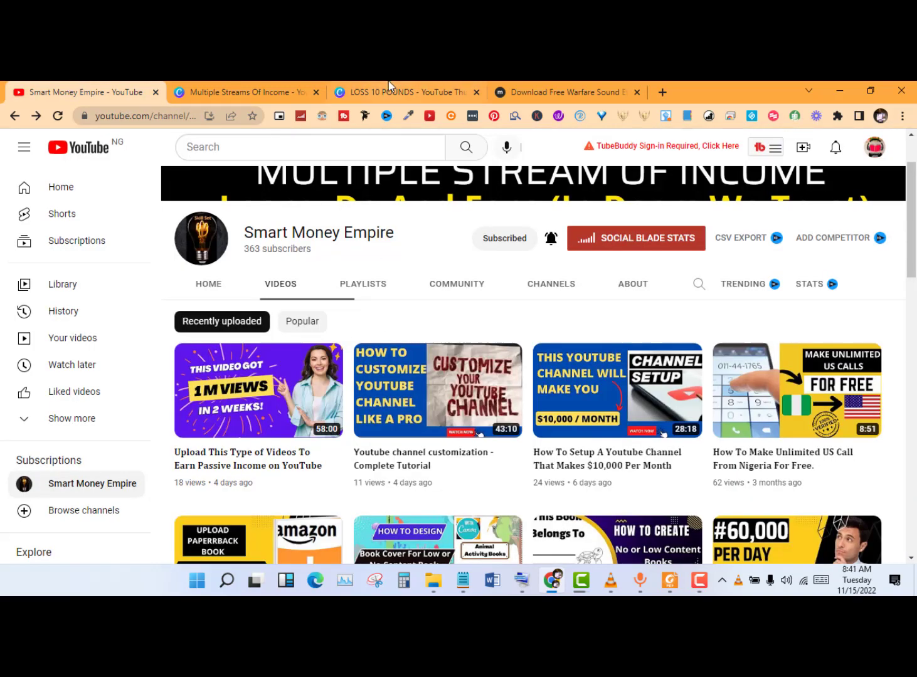
left_click(389, 89)
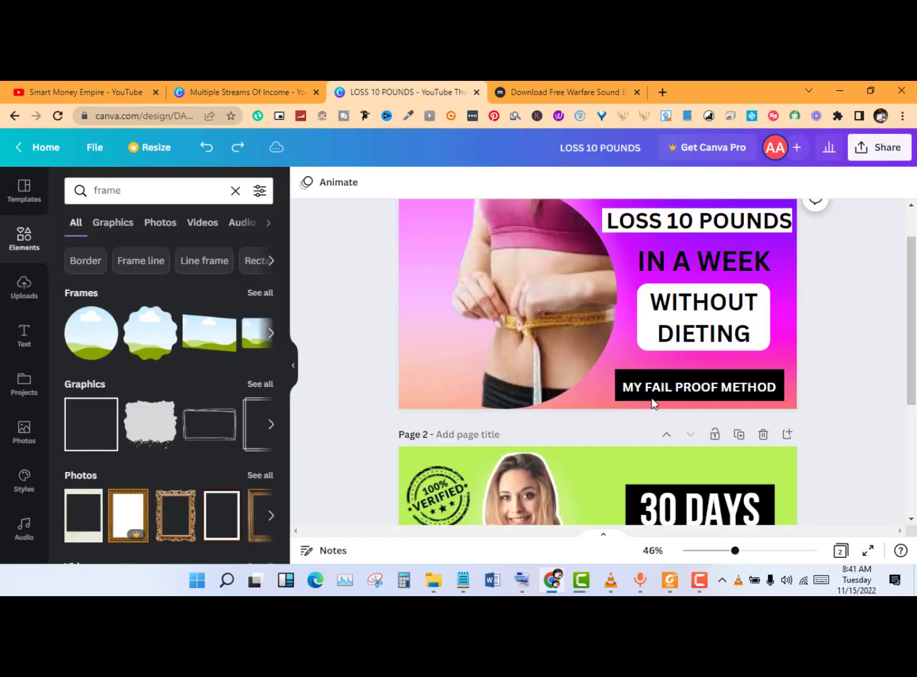
Delete the woman with the scale from page 2 and insert the uploaded Flat Tummy Tea pouch image in her place
scroll(900, 321, "down", 2)
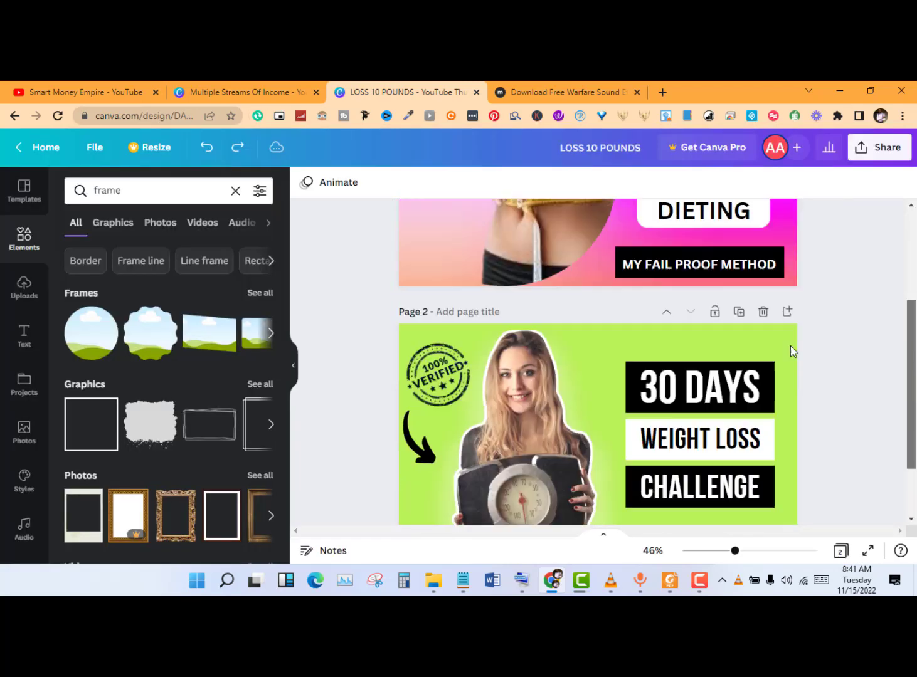
left_click(523, 401)
key("Delete")
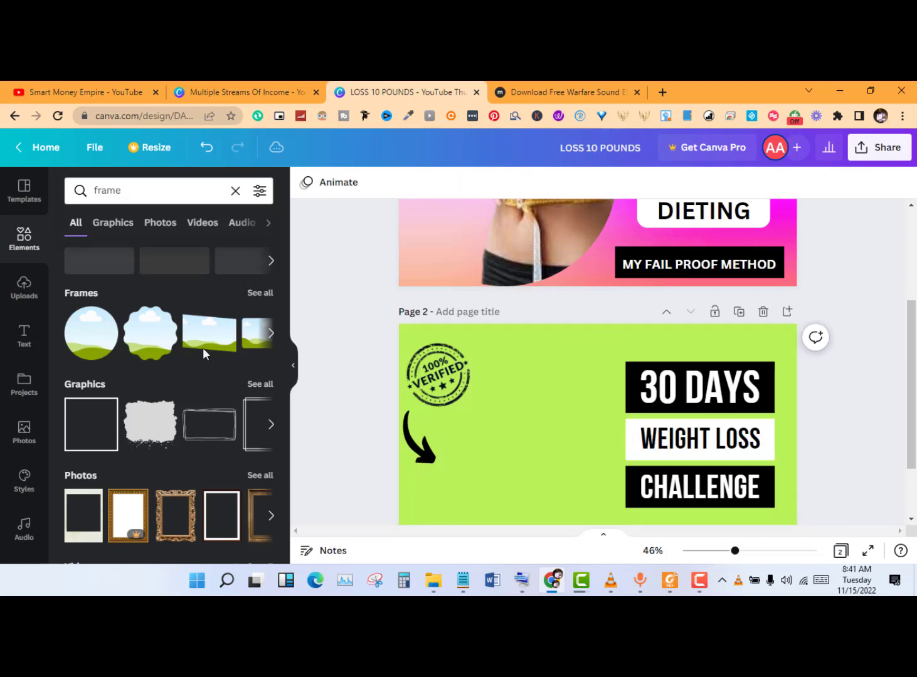
left_click(28, 298)
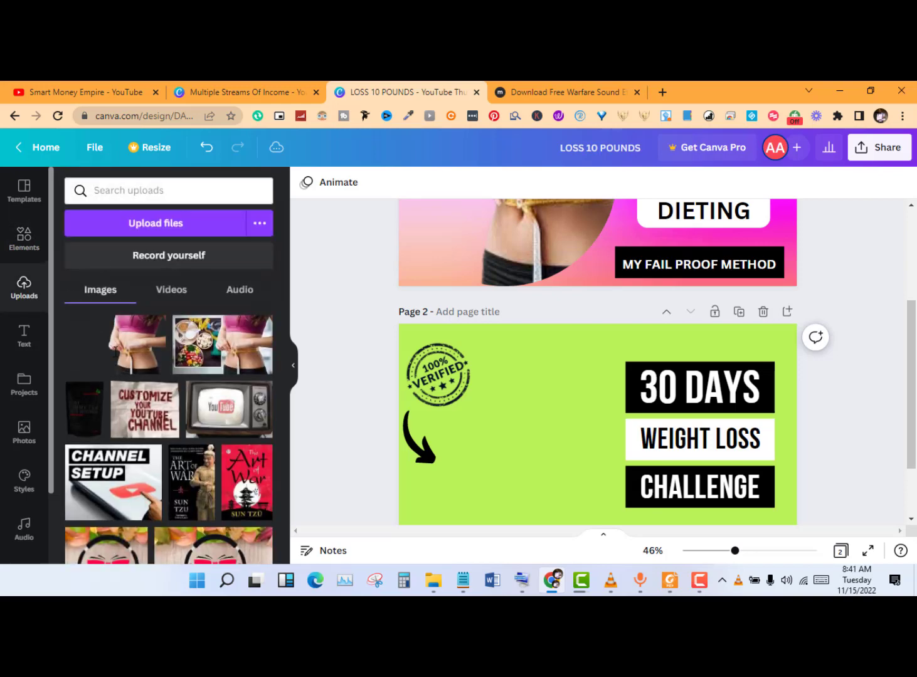
left_click(75, 436)
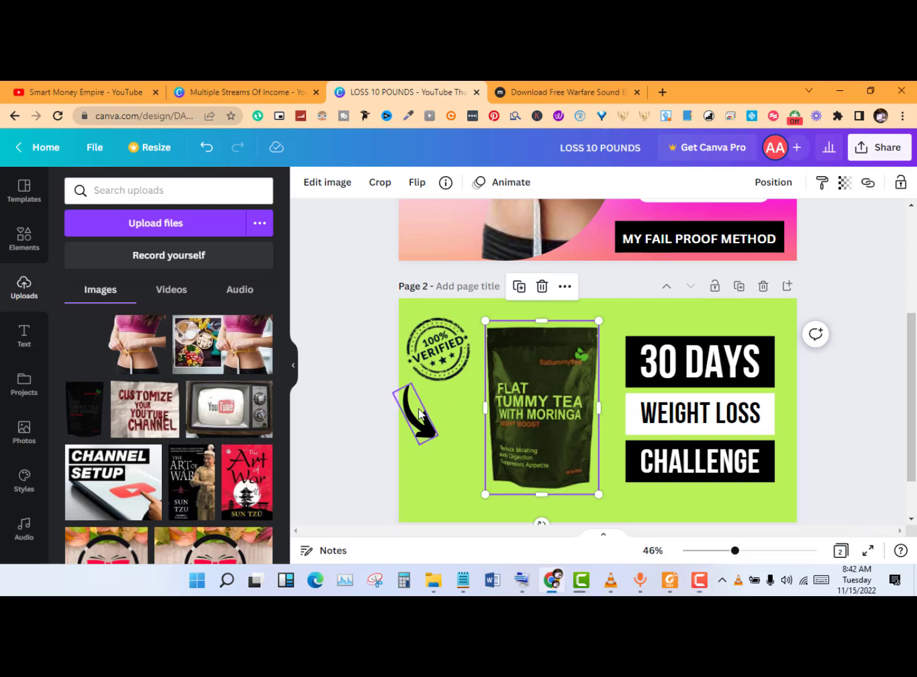
Enlarge the black curved arrow on page 2 so it points from the verified stamp to the tea pouch
left_click(418, 411)
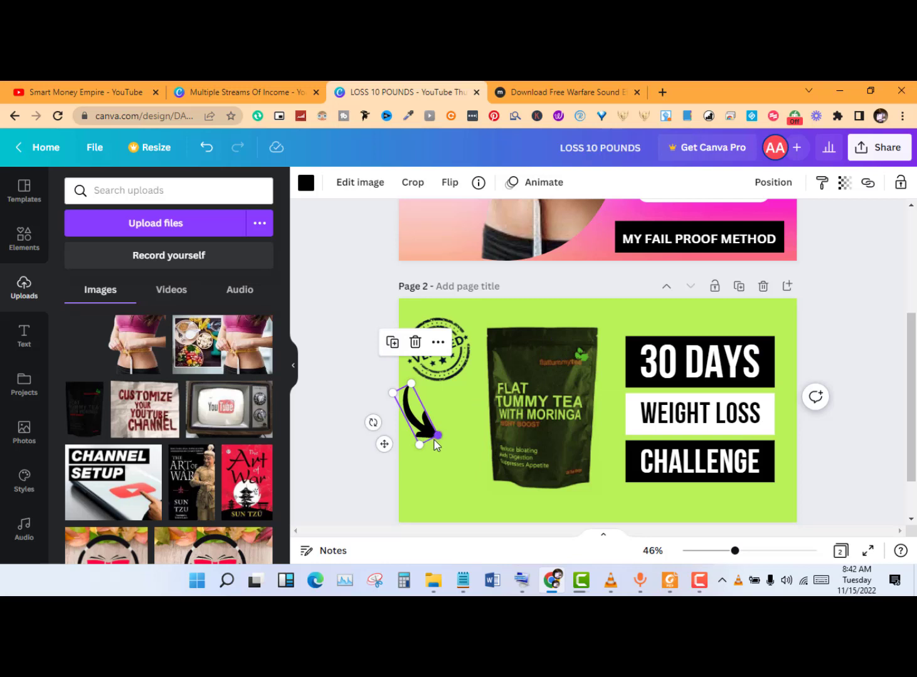
mouse_move(438, 434)
left_mouse_down()
mouse_move(485, 453)
mouse_move(448, 436)
mouse_move(433, 443)
left_mouse_up()
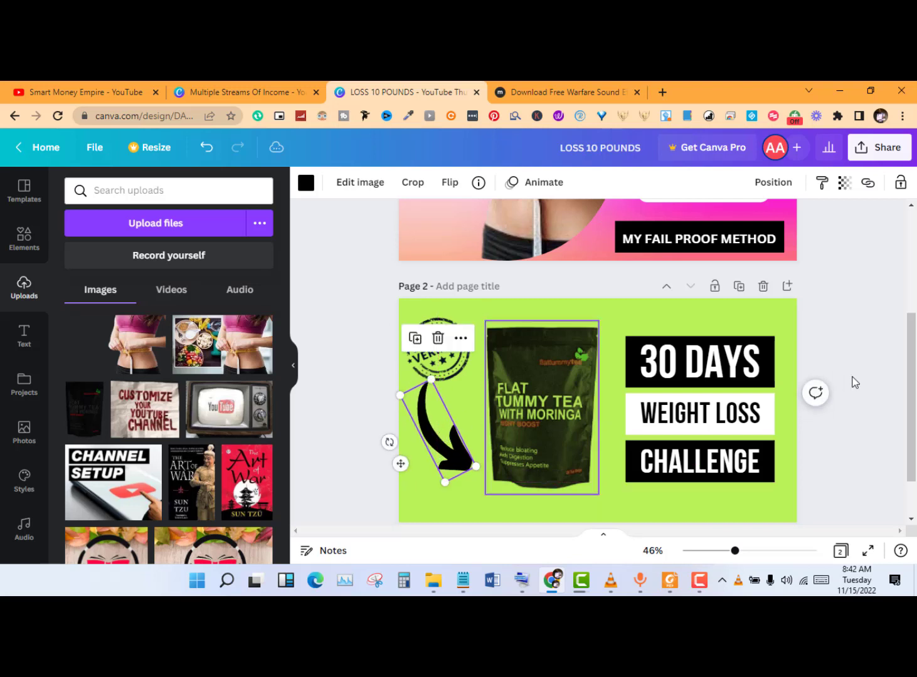
left_click(542, 408)
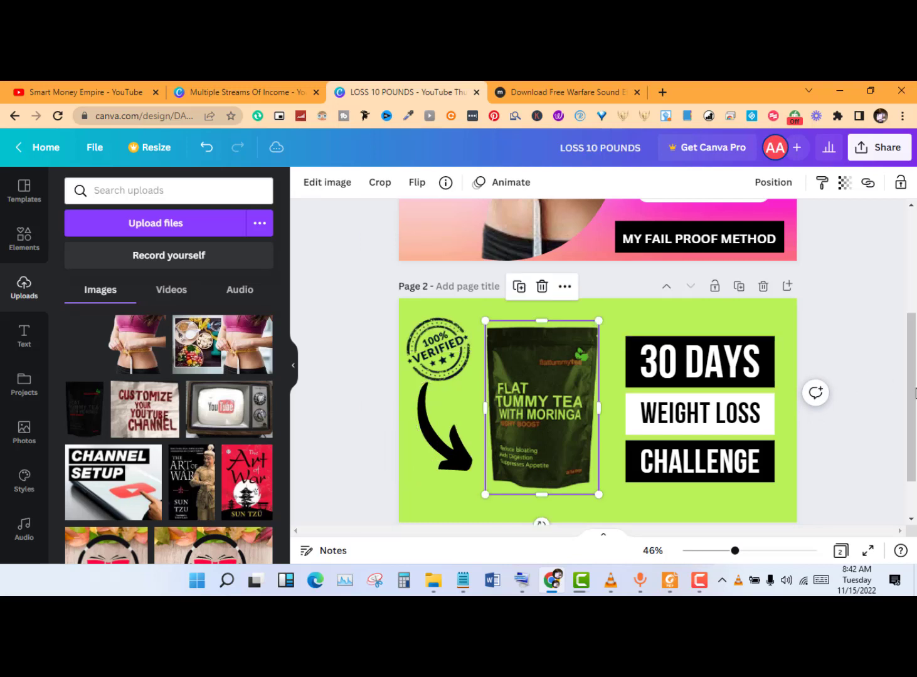
Download only page 1 of the design as a PNG file
left_click_drag(914, 393, 915, 294)
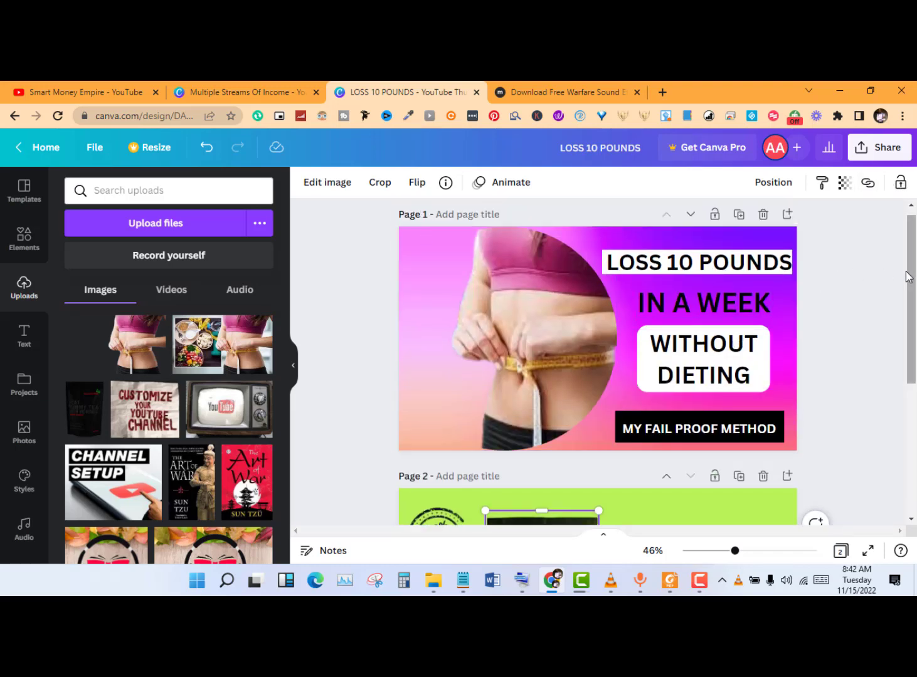
left_click_drag(914, 274, 909, 307)
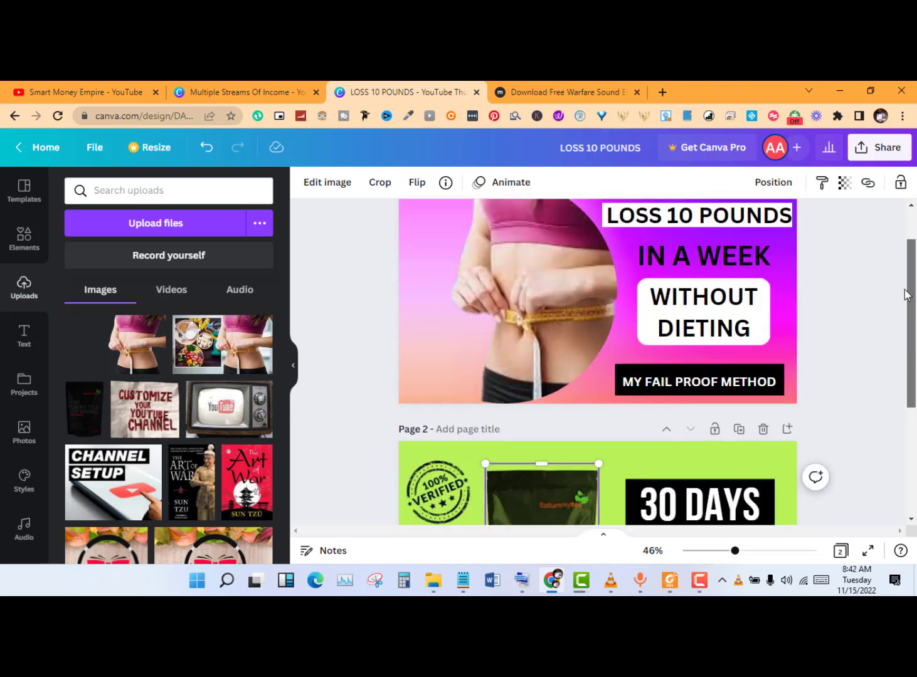
left_click(869, 148)
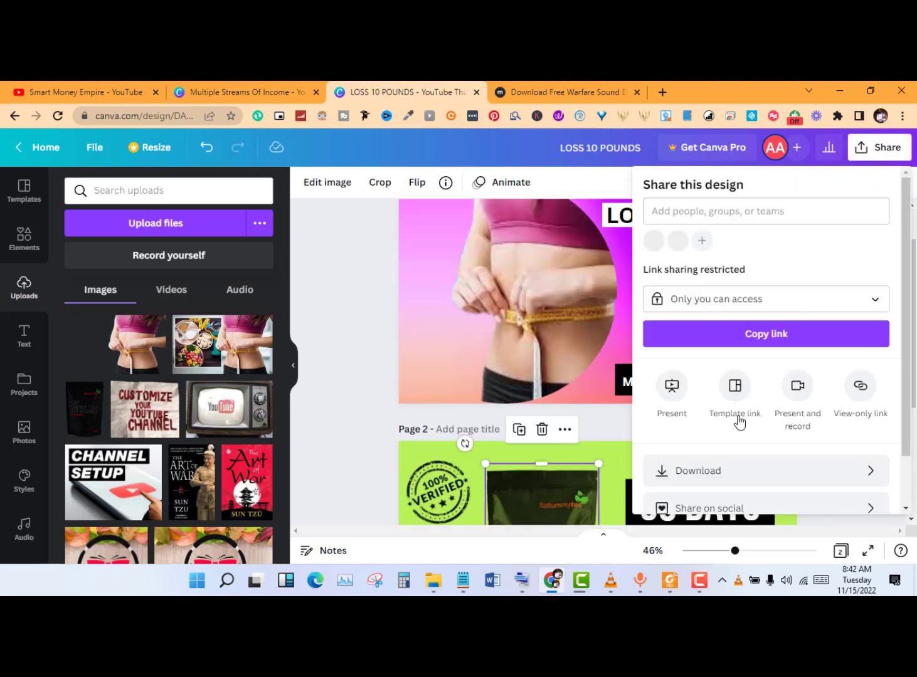
left_click(721, 472)
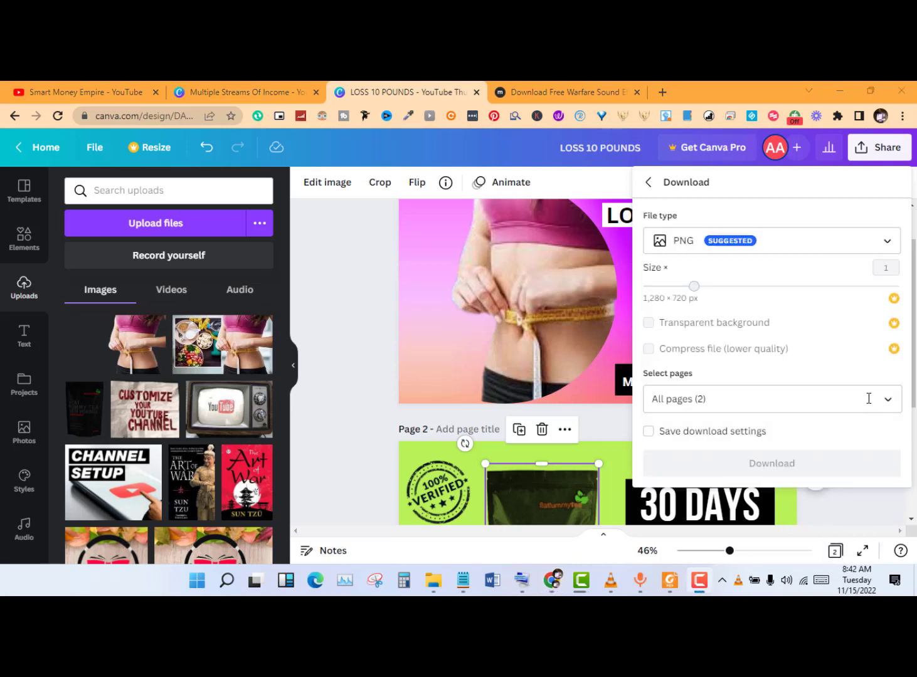
left_click(878, 414)
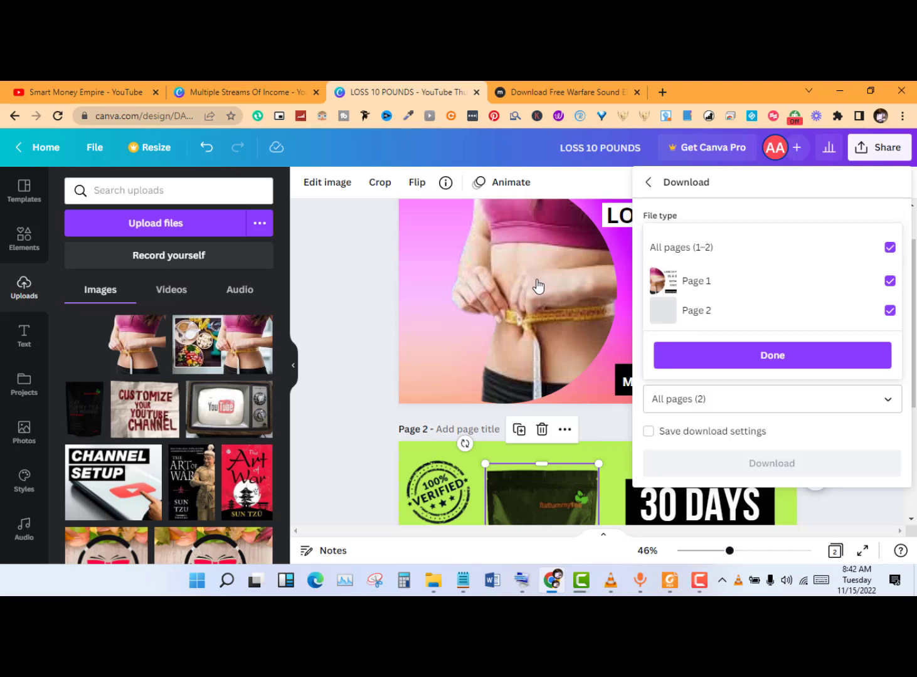
left_click(819, 370)
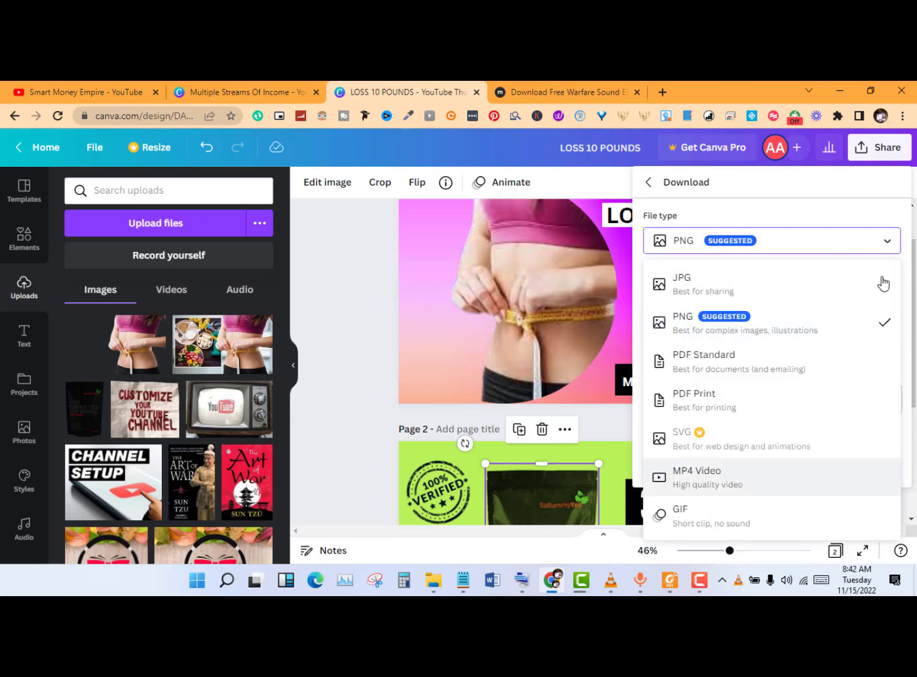
left_click(886, 253)
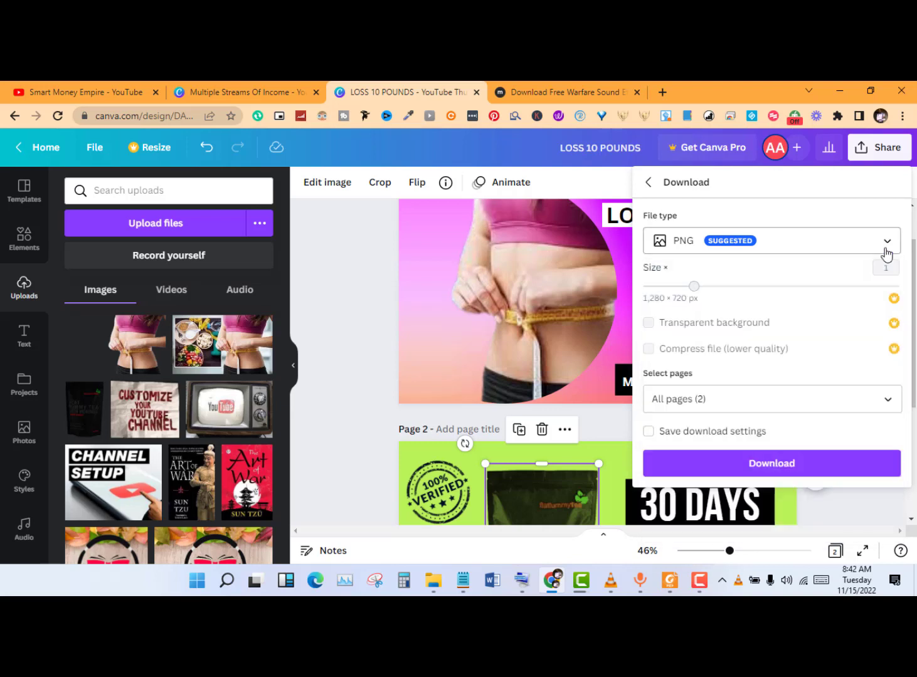
left_click(856, 404)
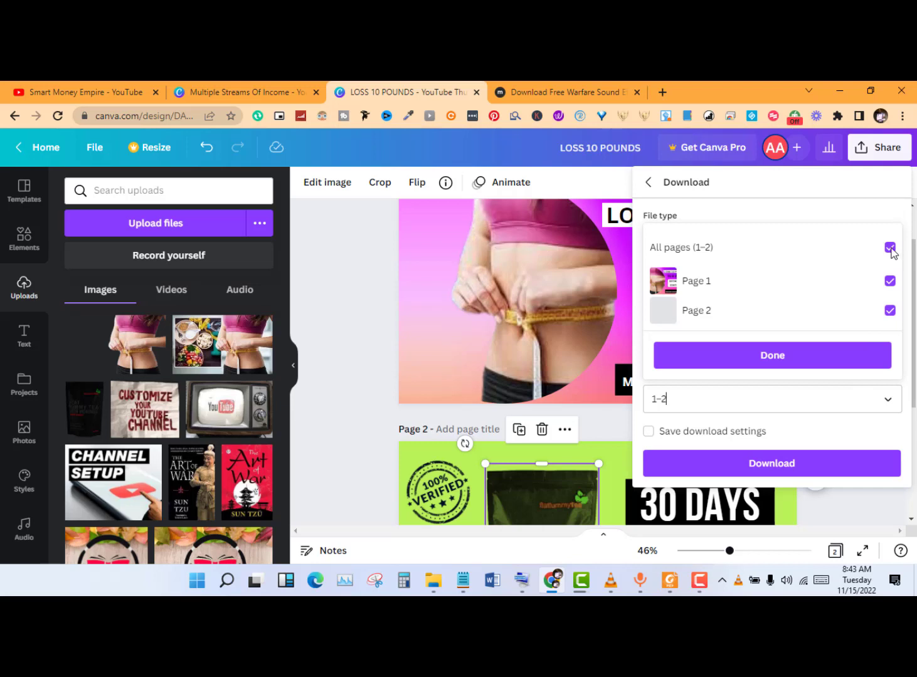
left_click(890, 248)
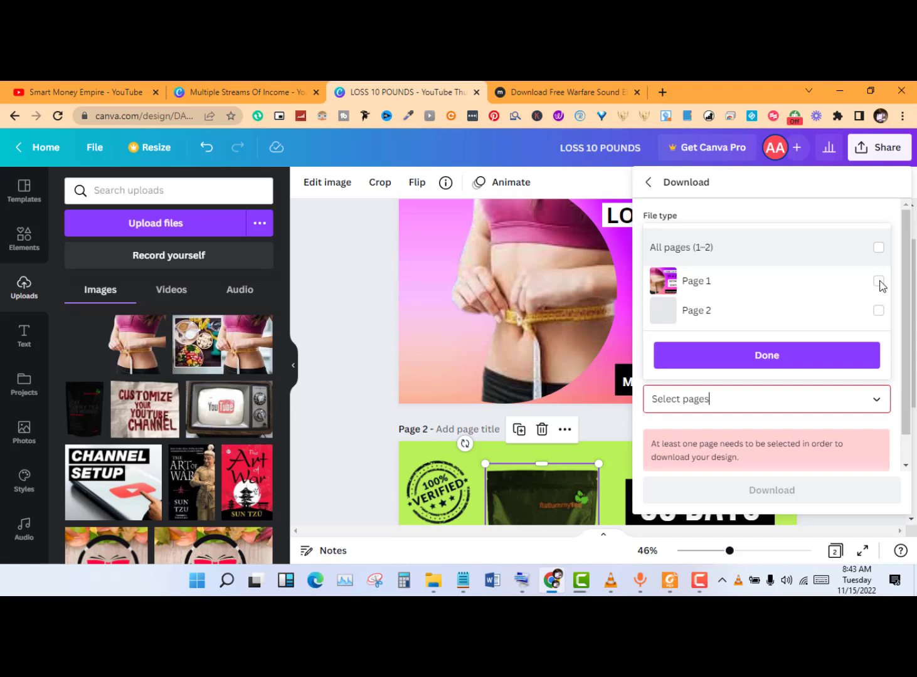
left_click(879, 281)
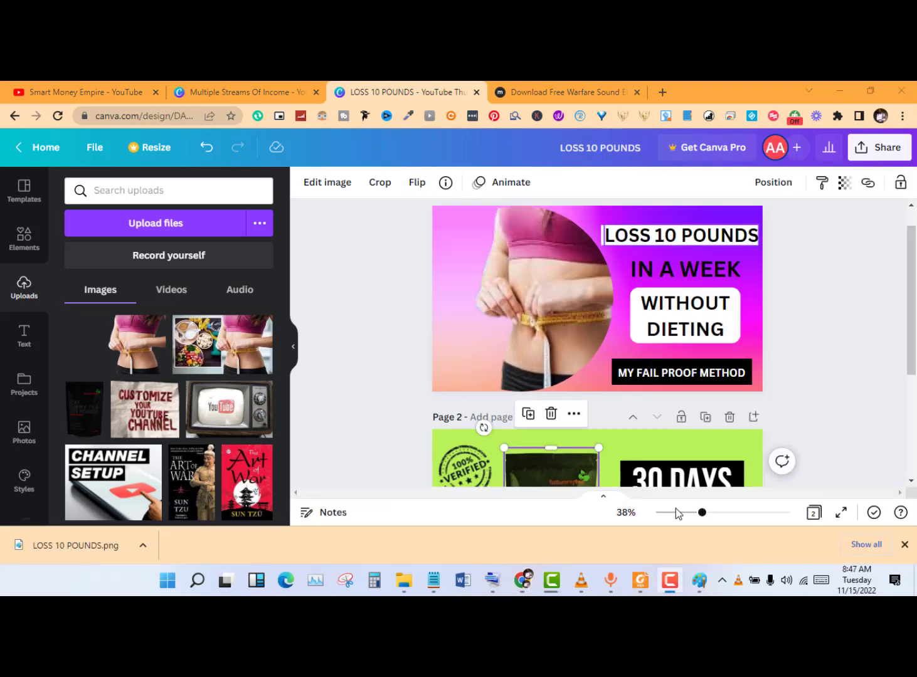
Switch to Paint and inspect the downloaded LOSS 10 POUNDS image at 100% zoom
mouse_move(694, 584)
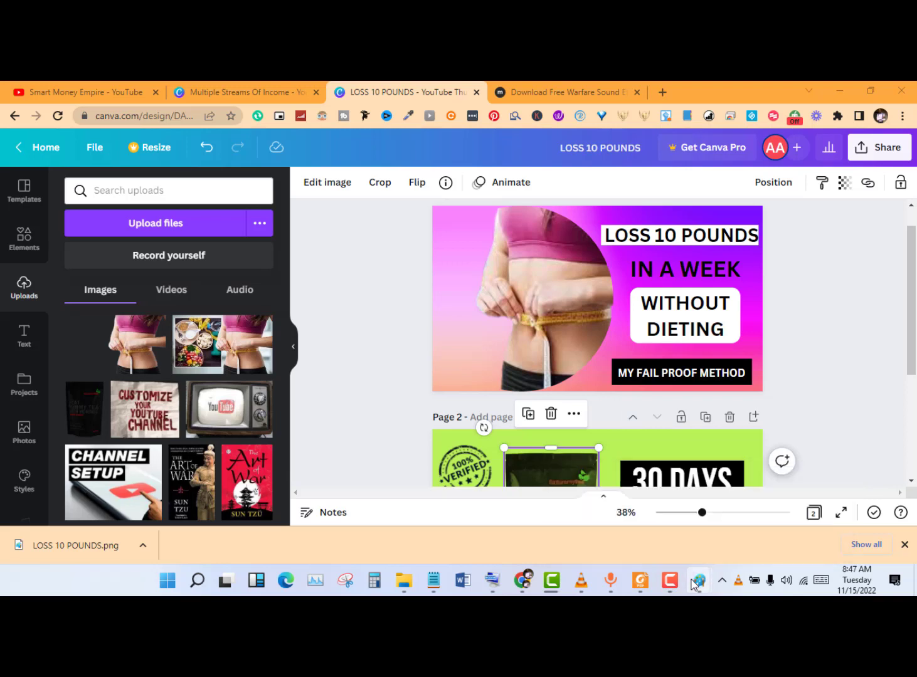
left_click(523, 581)
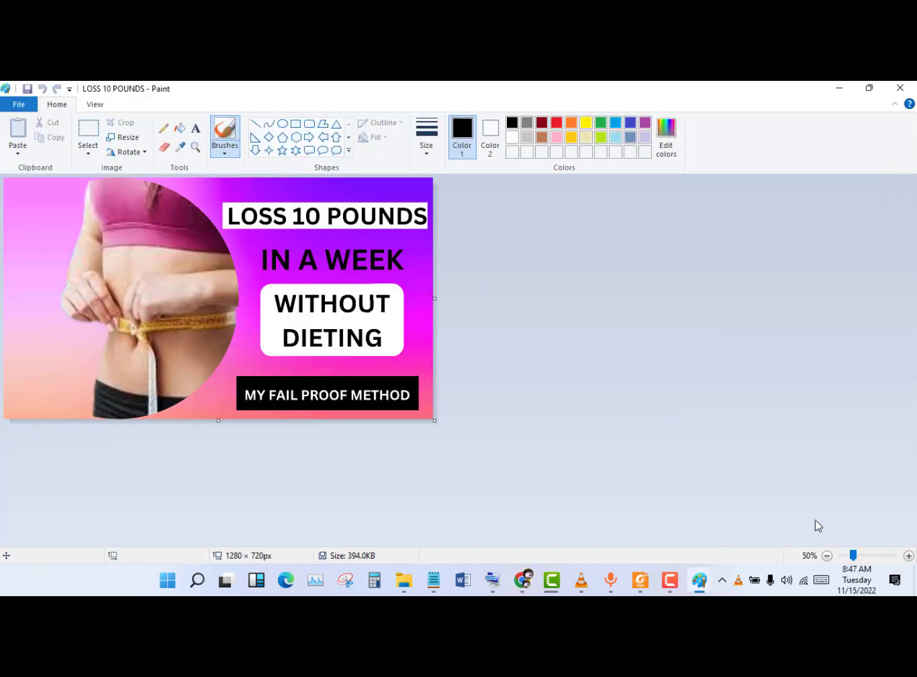
left_click(908, 556)
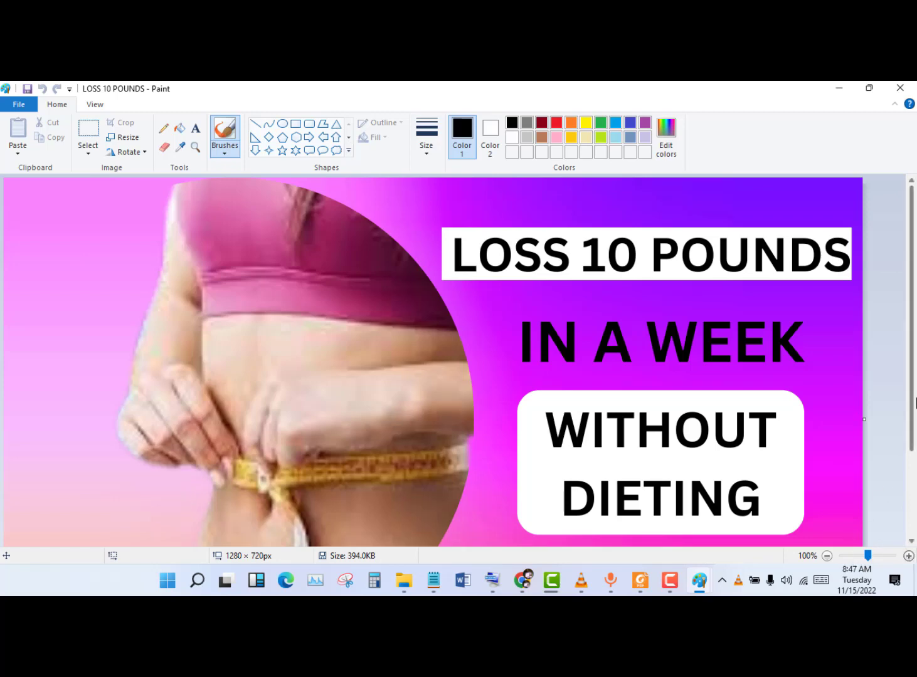
left_click(912, 489)
scroll(914, 496, "up", 3)
Switch back to Chrome, open the Smart Money Empire YouTube channel page and dismiss the downloads bar
left_click(527, 581)
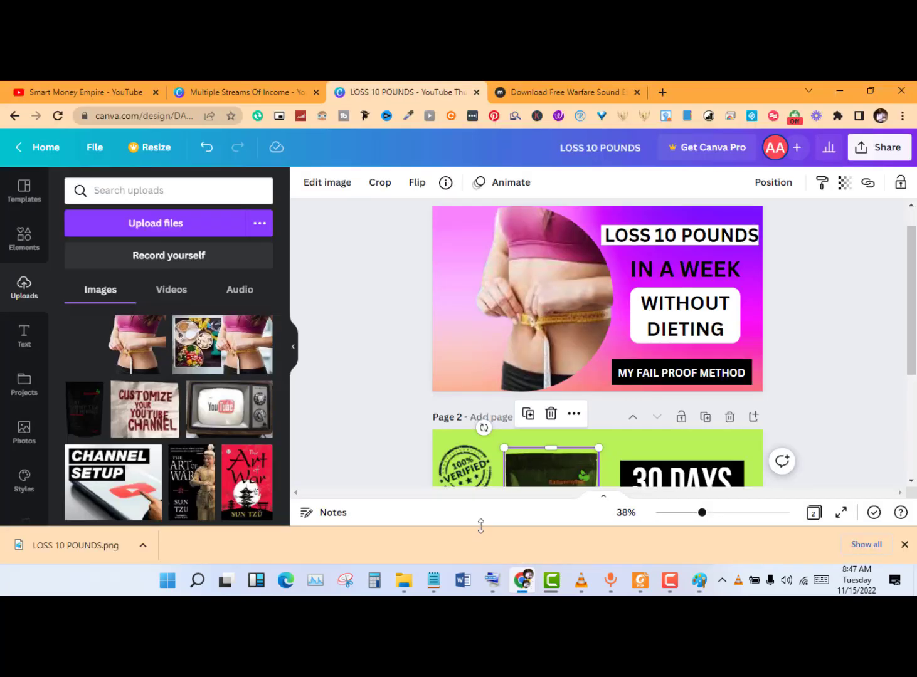
left_click(93, 89)
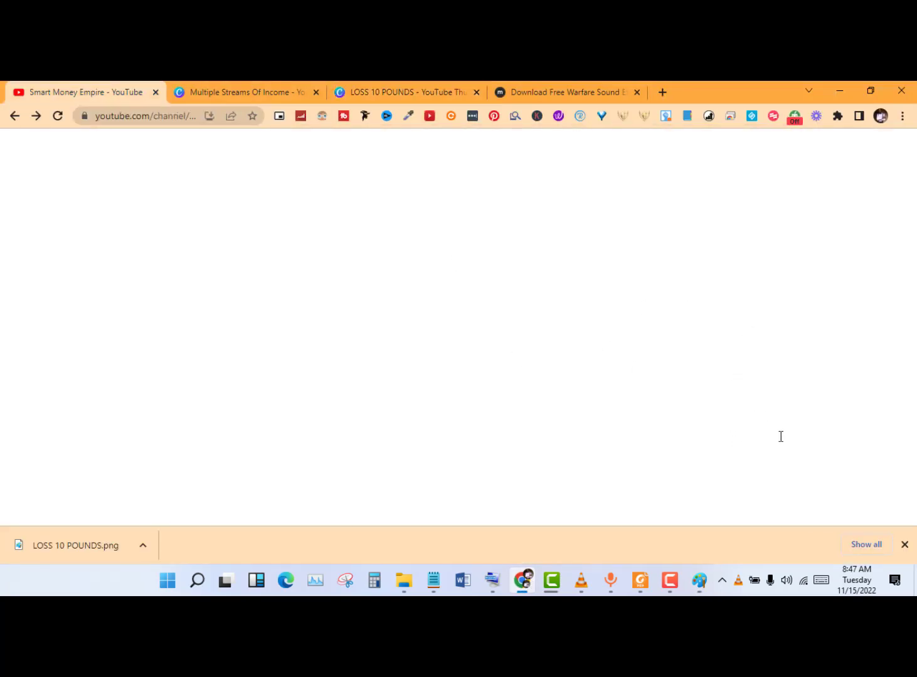
left_click(905, 547)
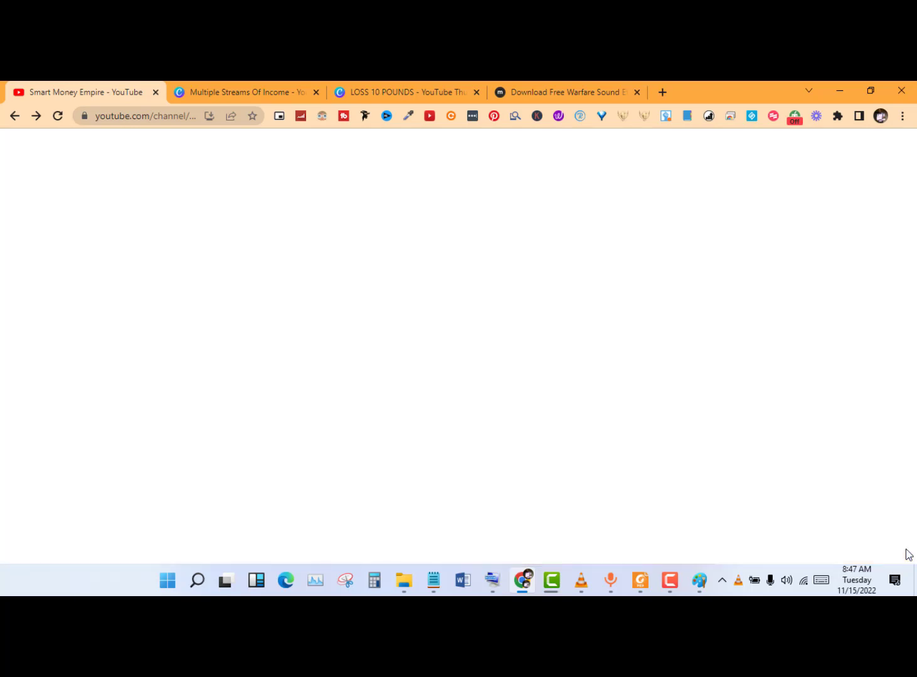